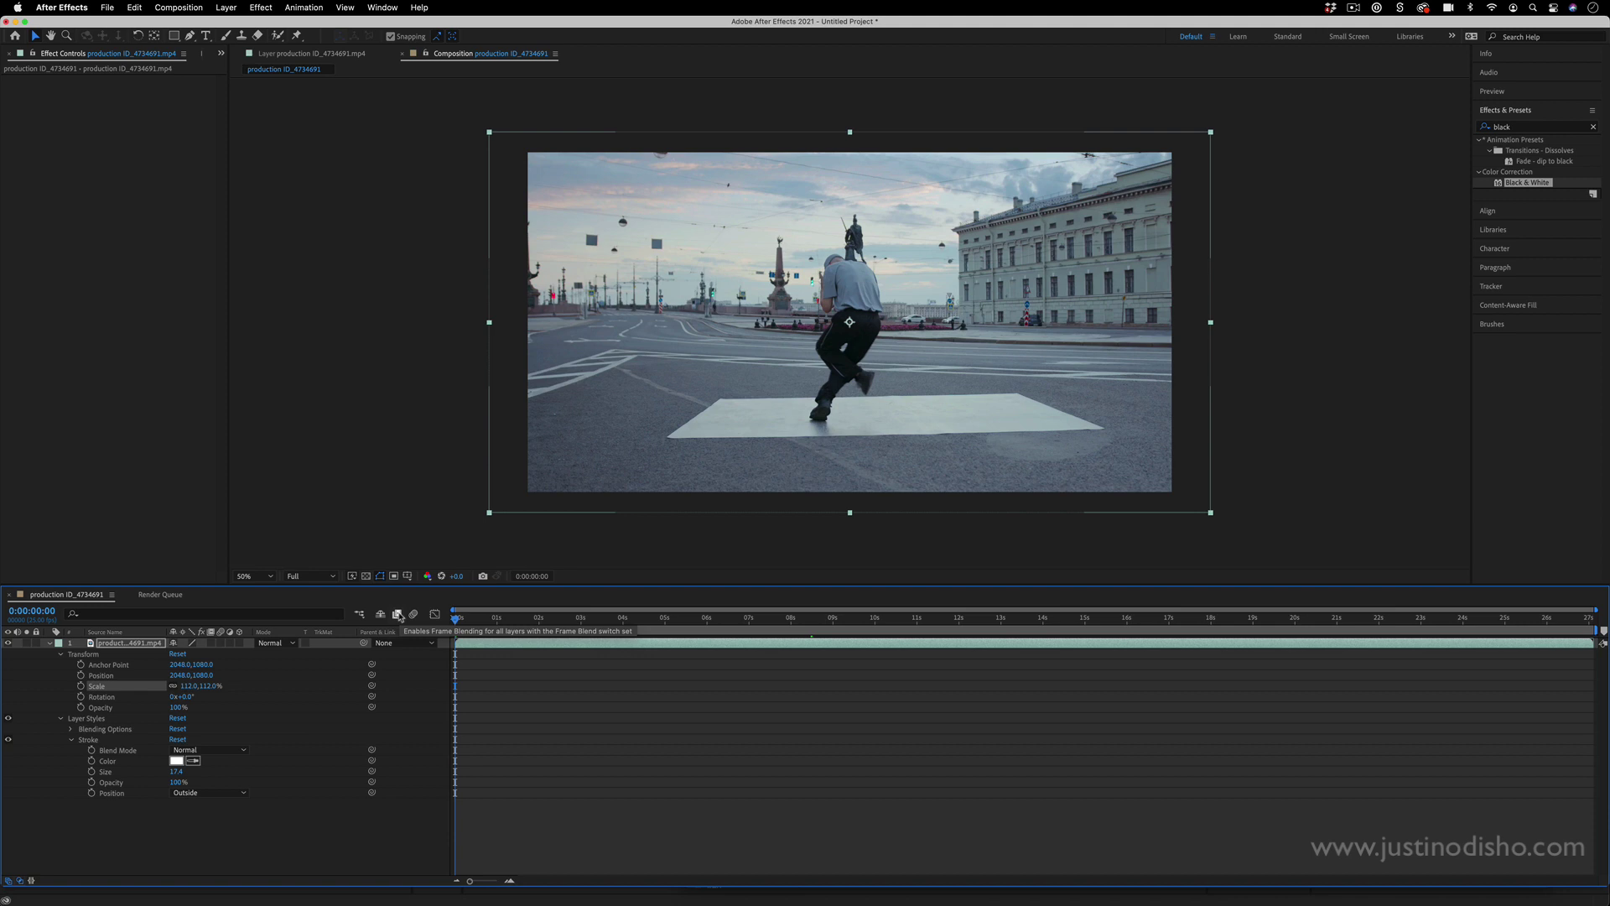
Step: Preview the dancer's moves by scrubbing ahead to about four seconds and back to the start
click(819, 539)
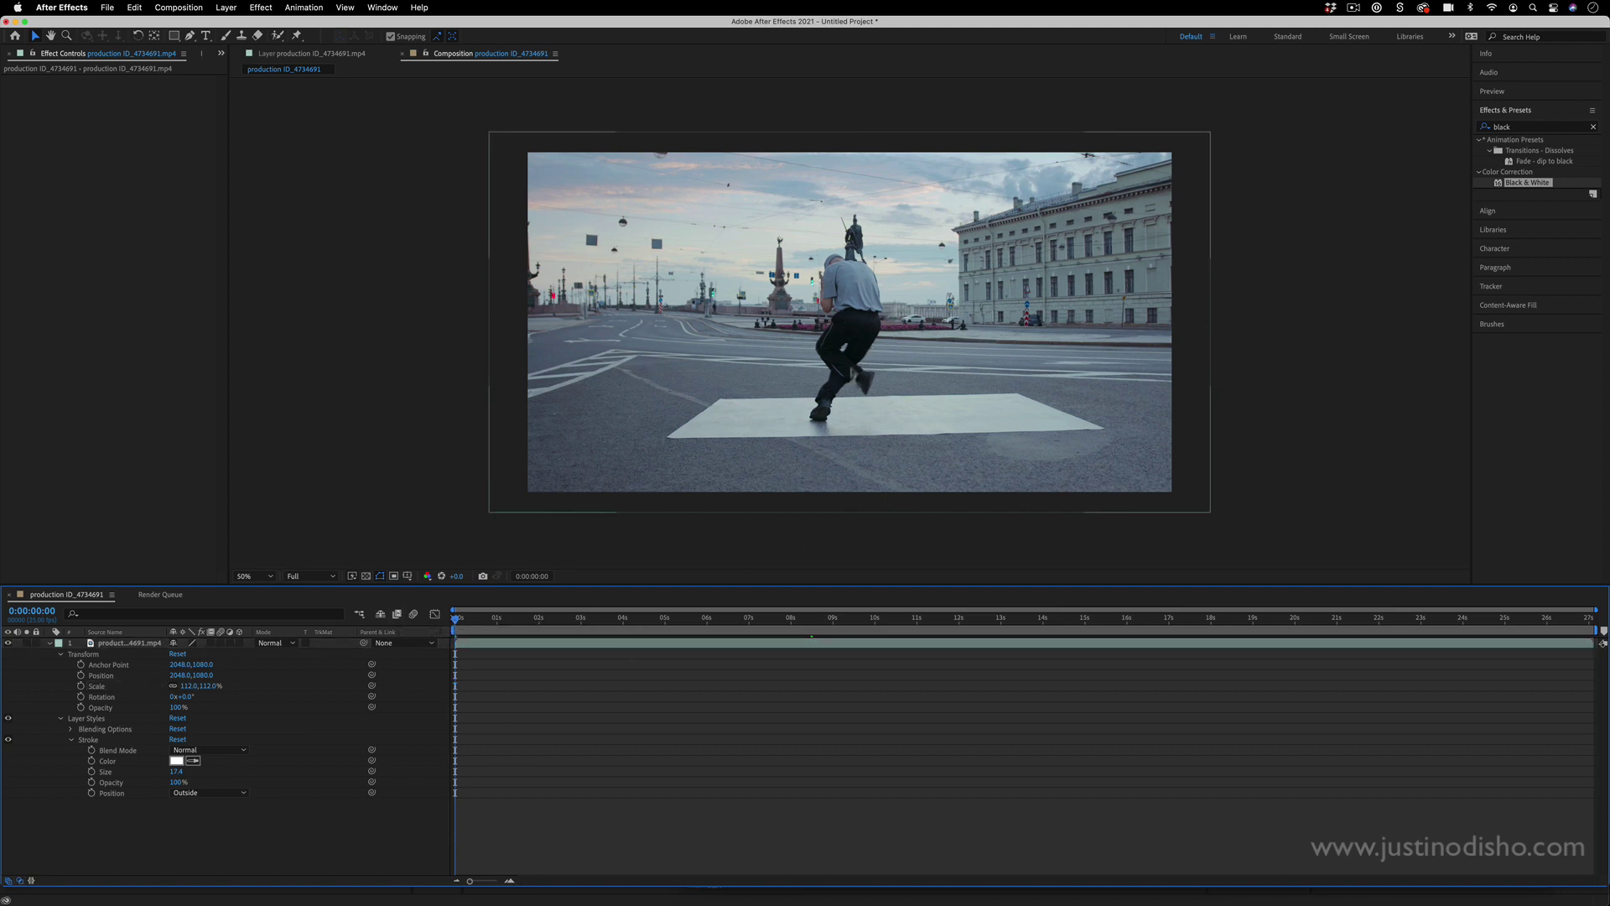
click(529, 621)
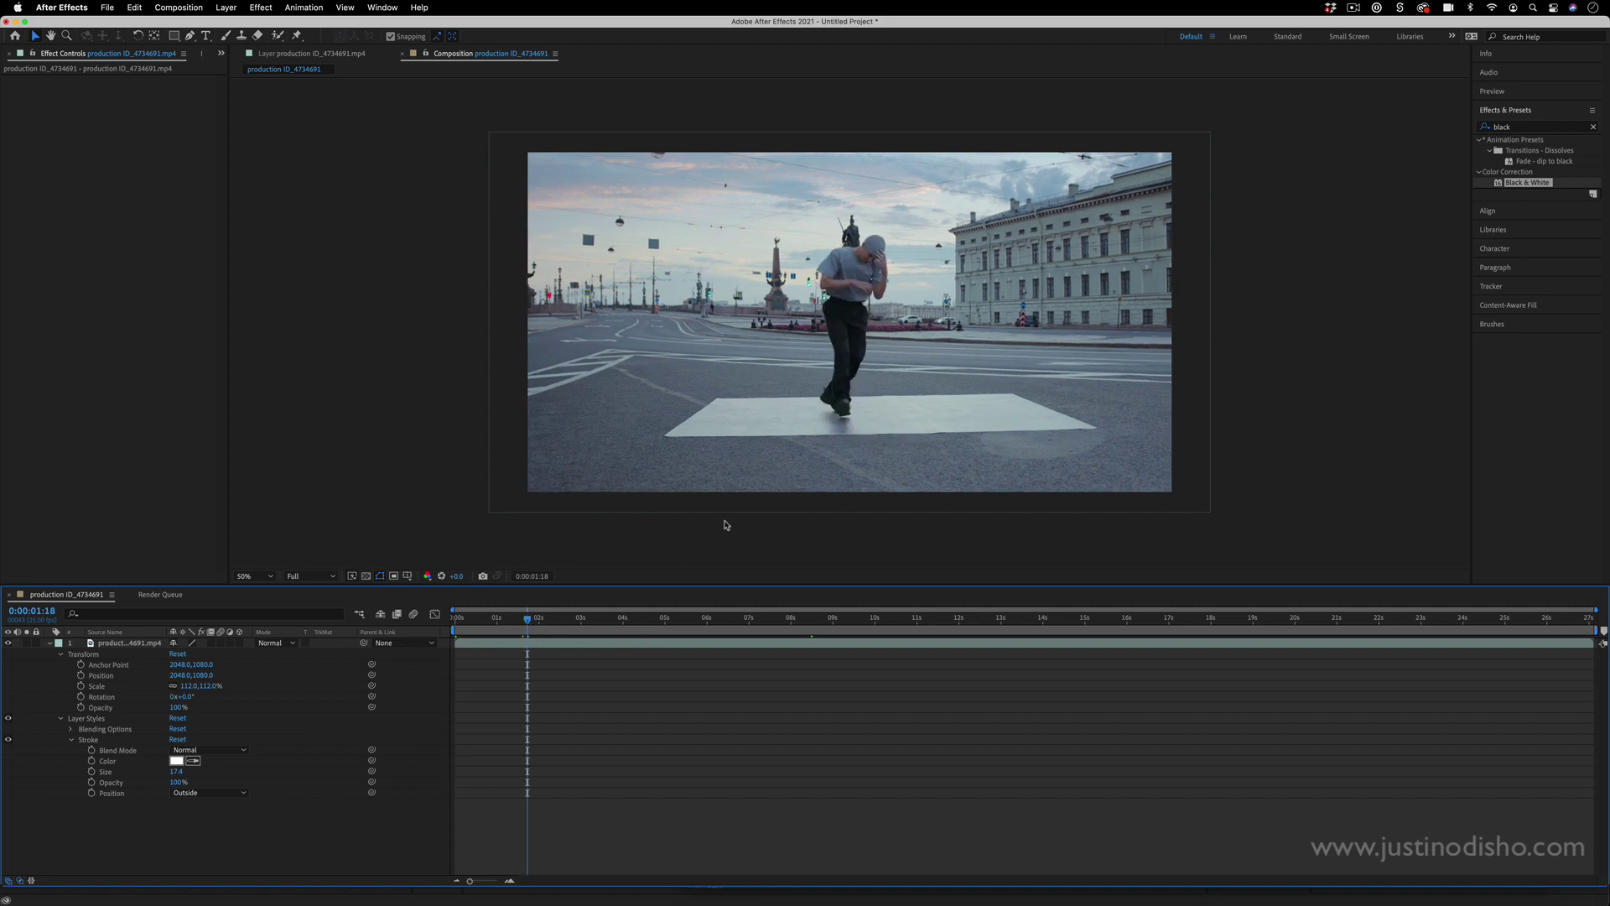
click(841, 424)
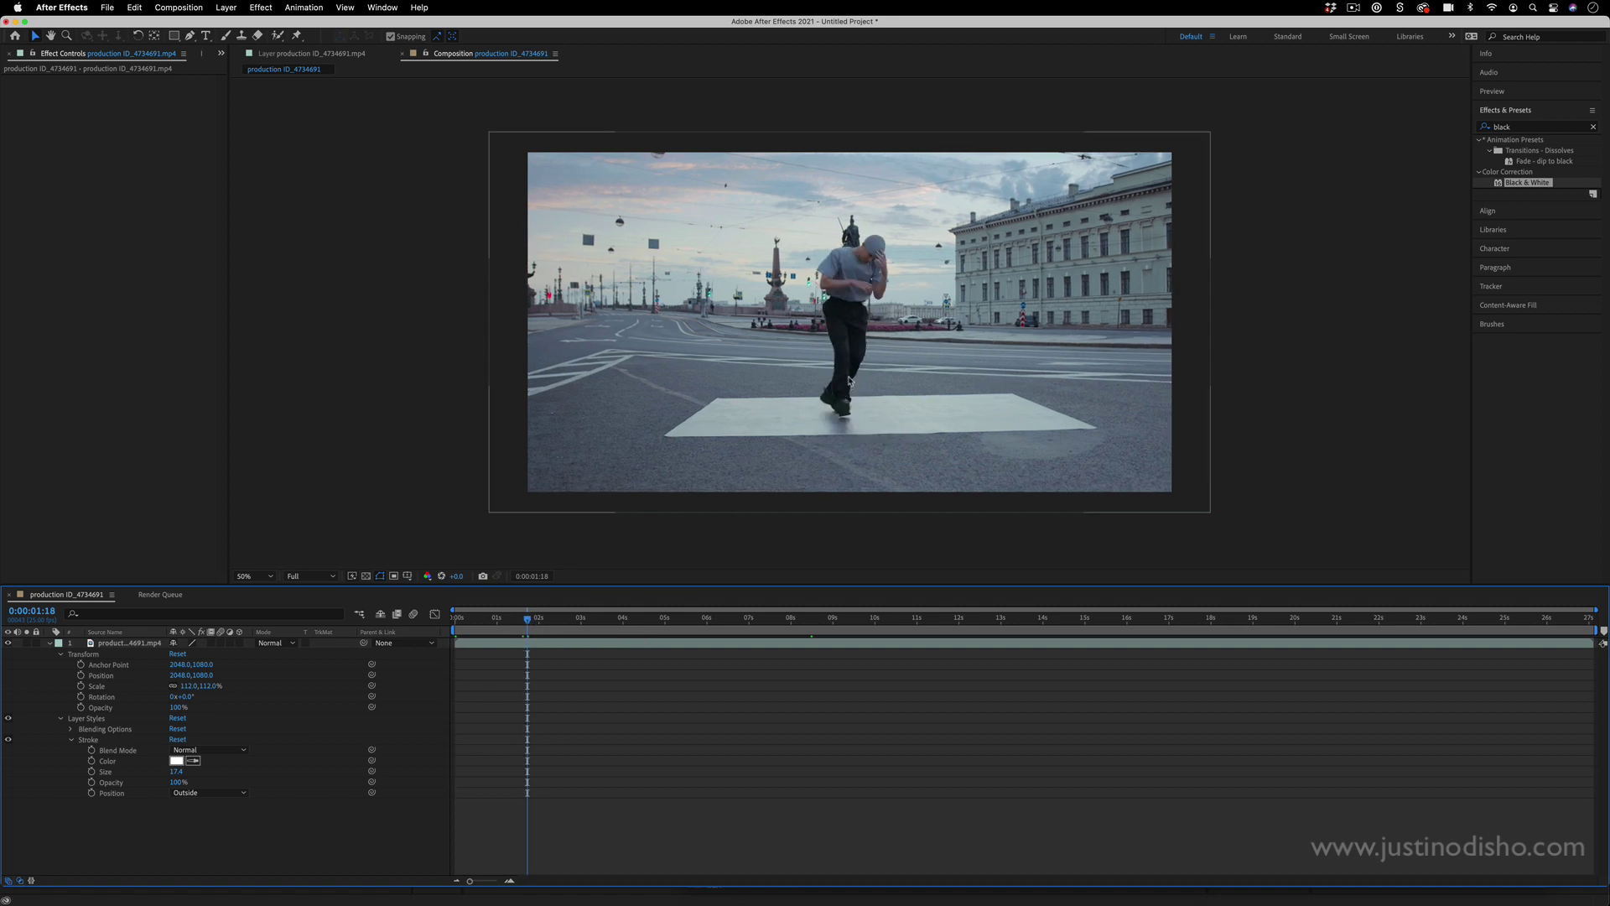
click(640, 621)
drag(643, 621, 701, 621)
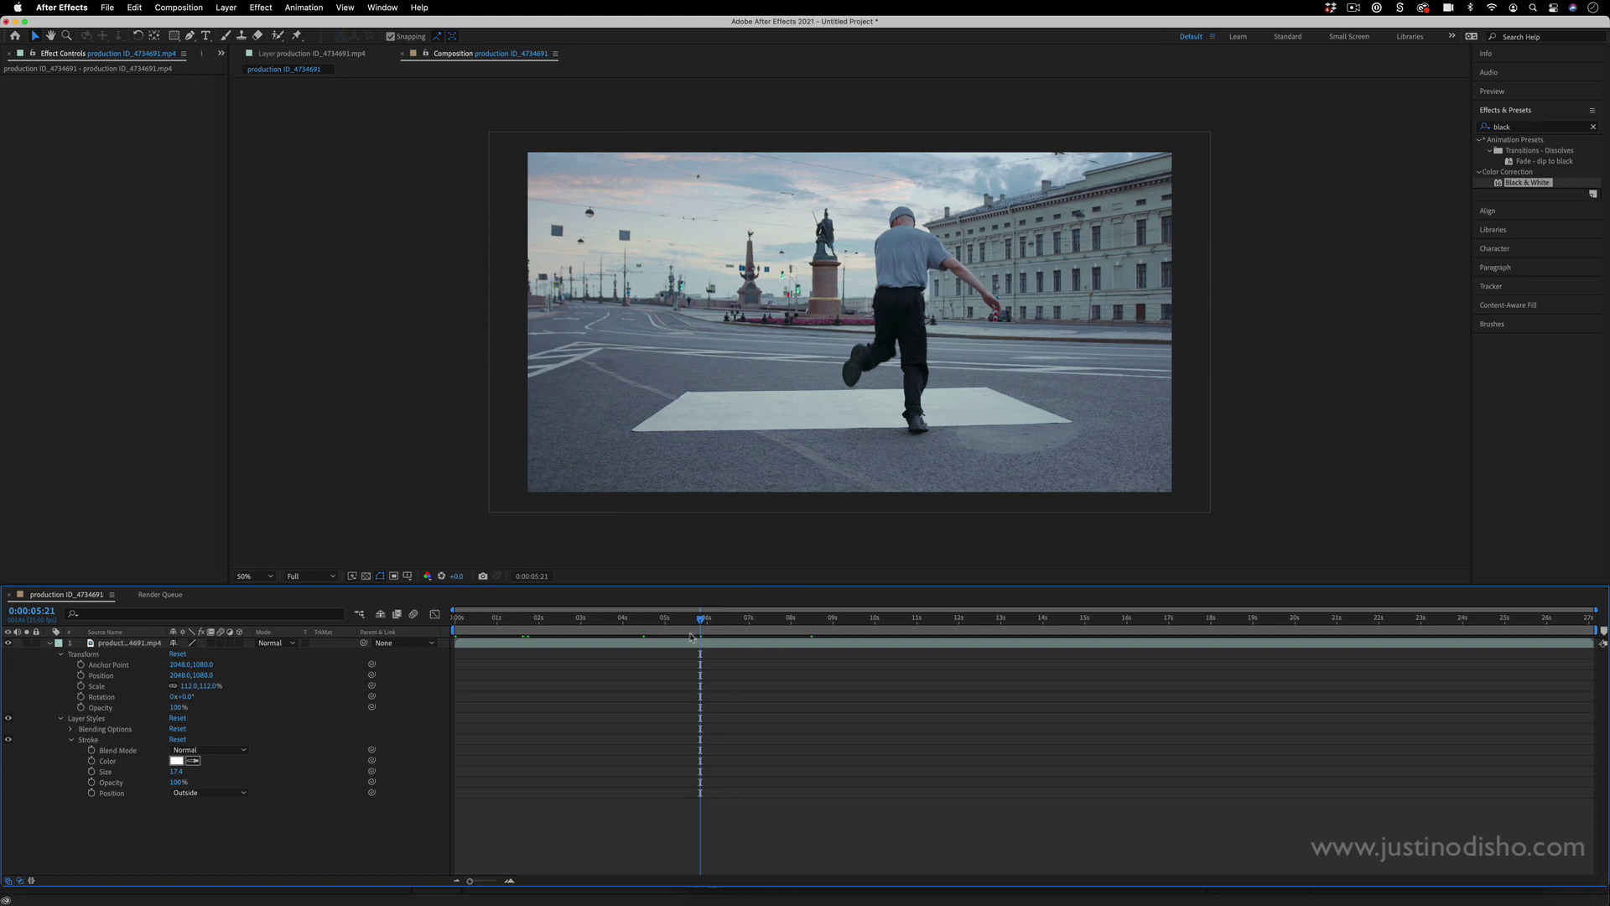
drag(678, 618, 425, 621)
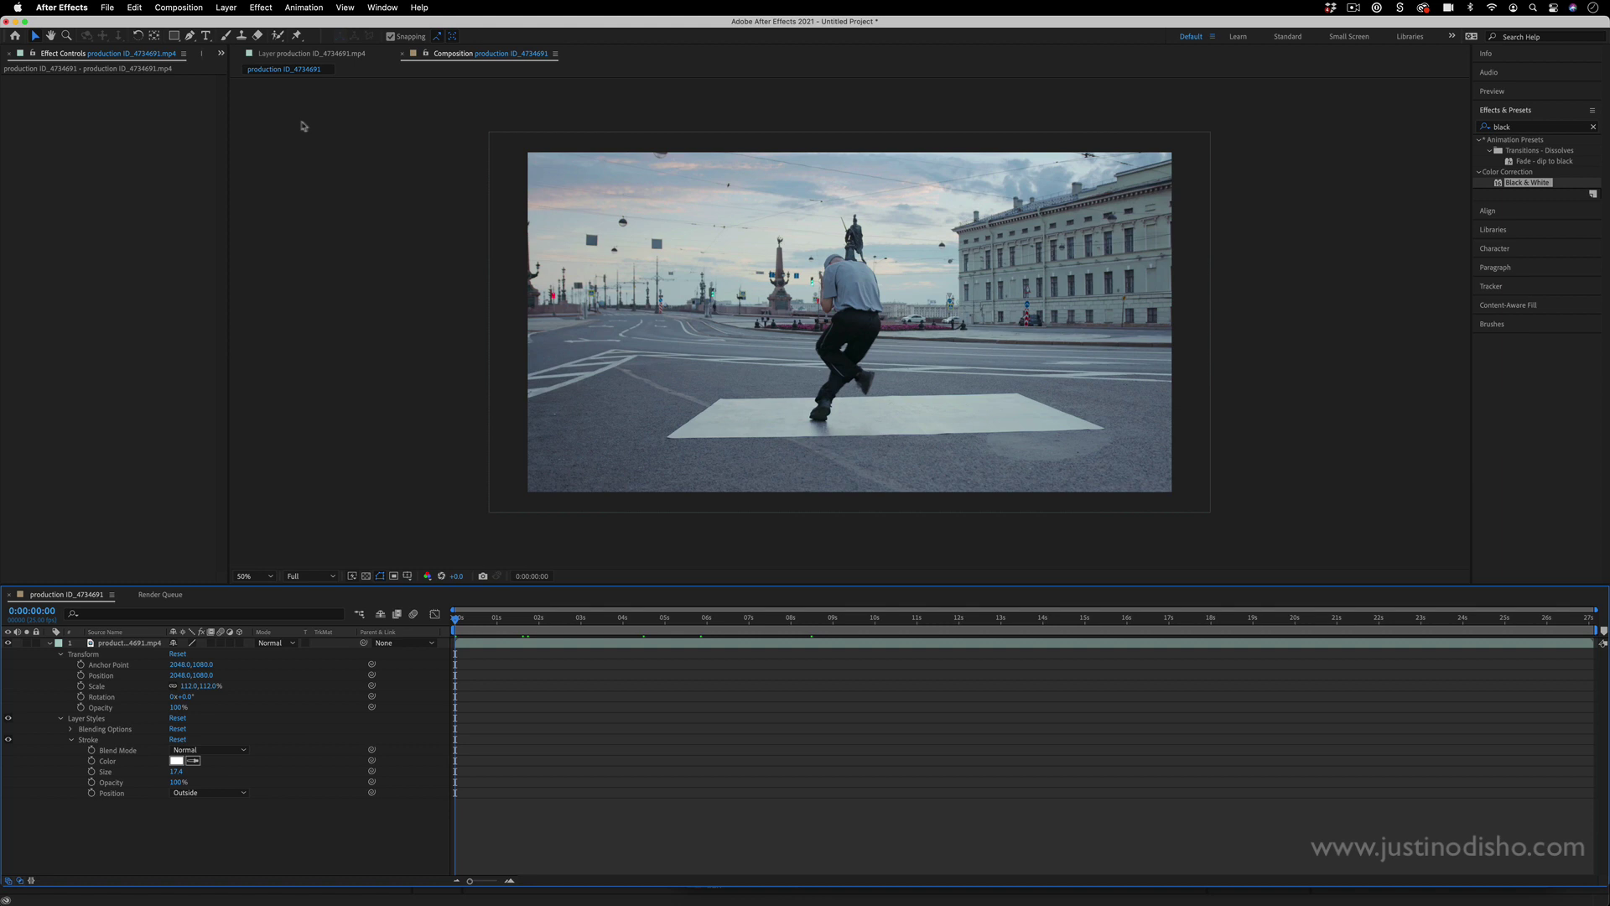
Step: In the dancer's Layer panel, paint a Roto Brush selection over his body and leg with a 25 px brush
click(277, 36)
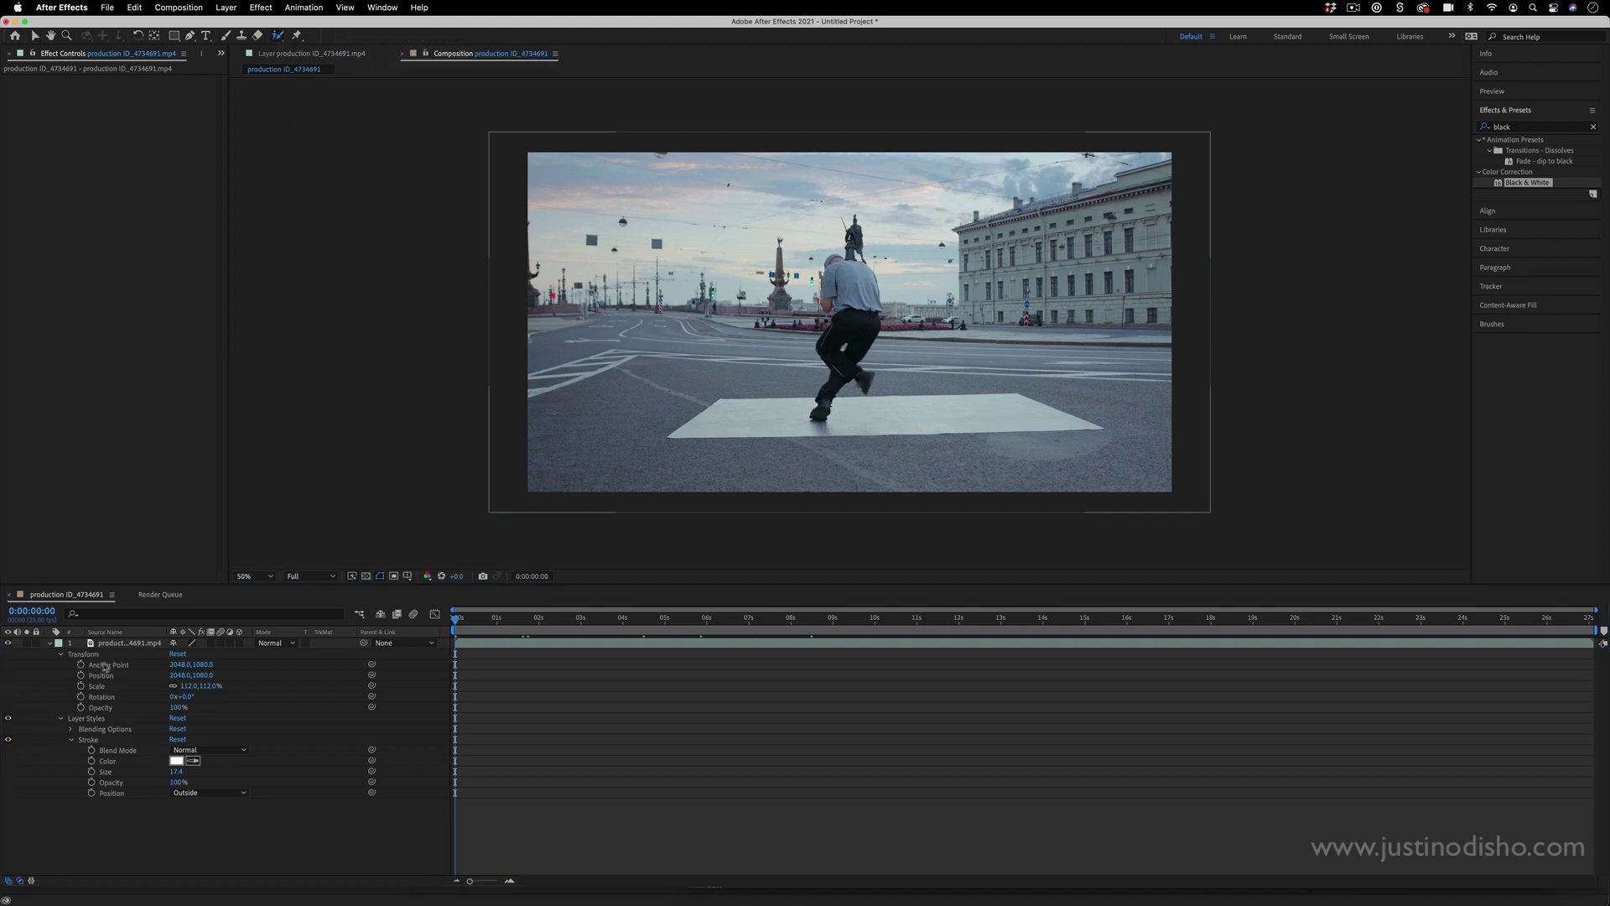
click(150, 643)
double_click(149, 643)
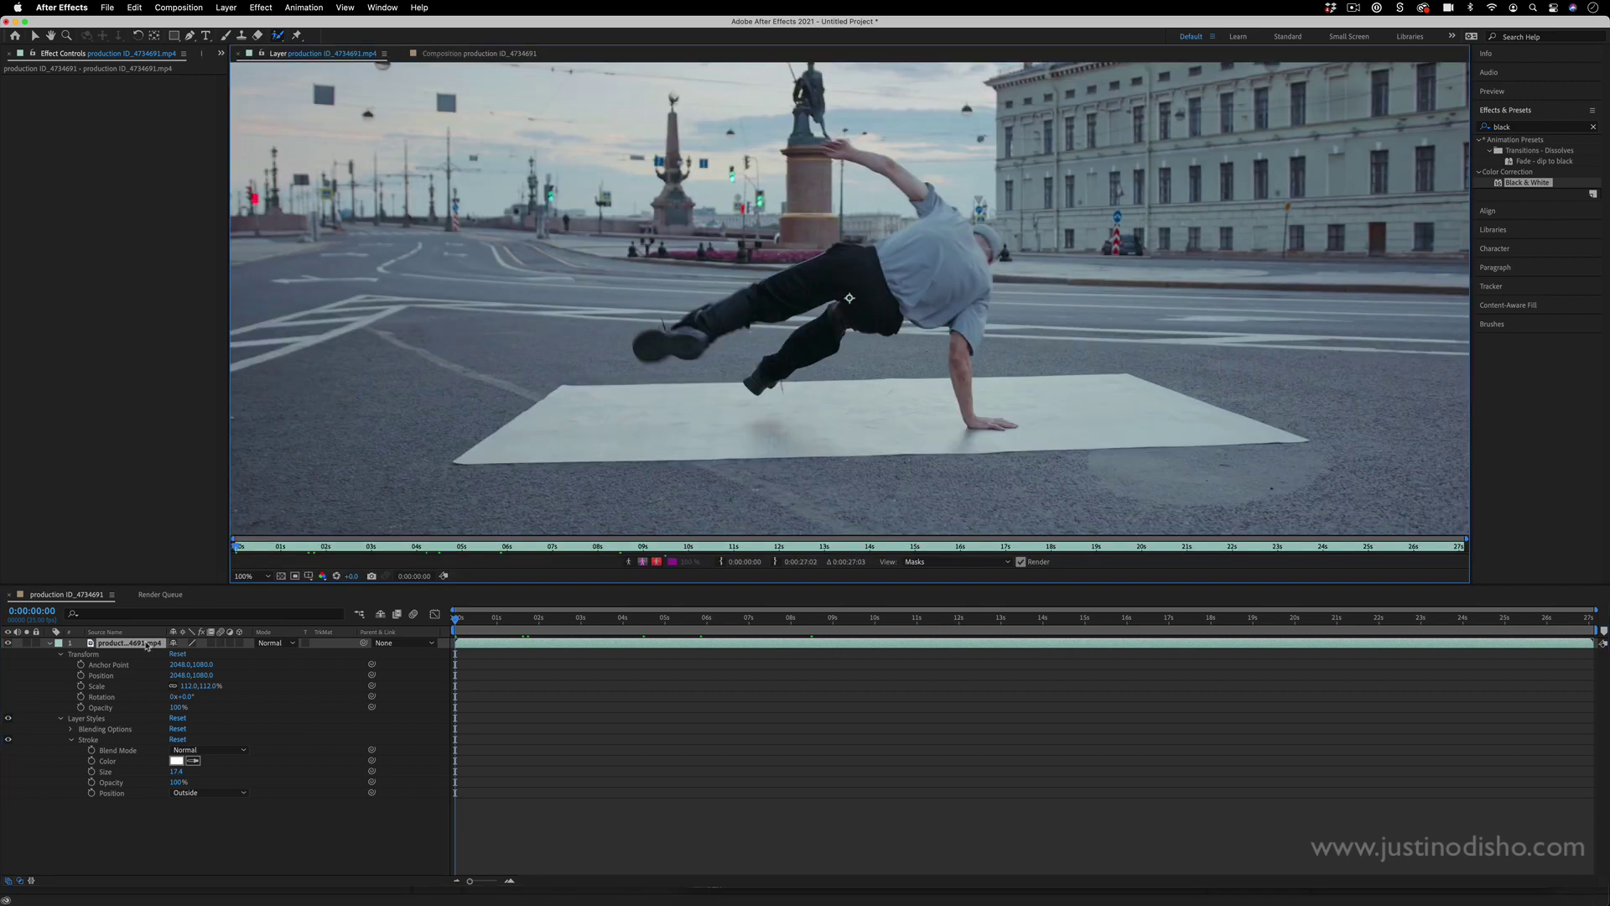
drag(877, 269, 839, 402)
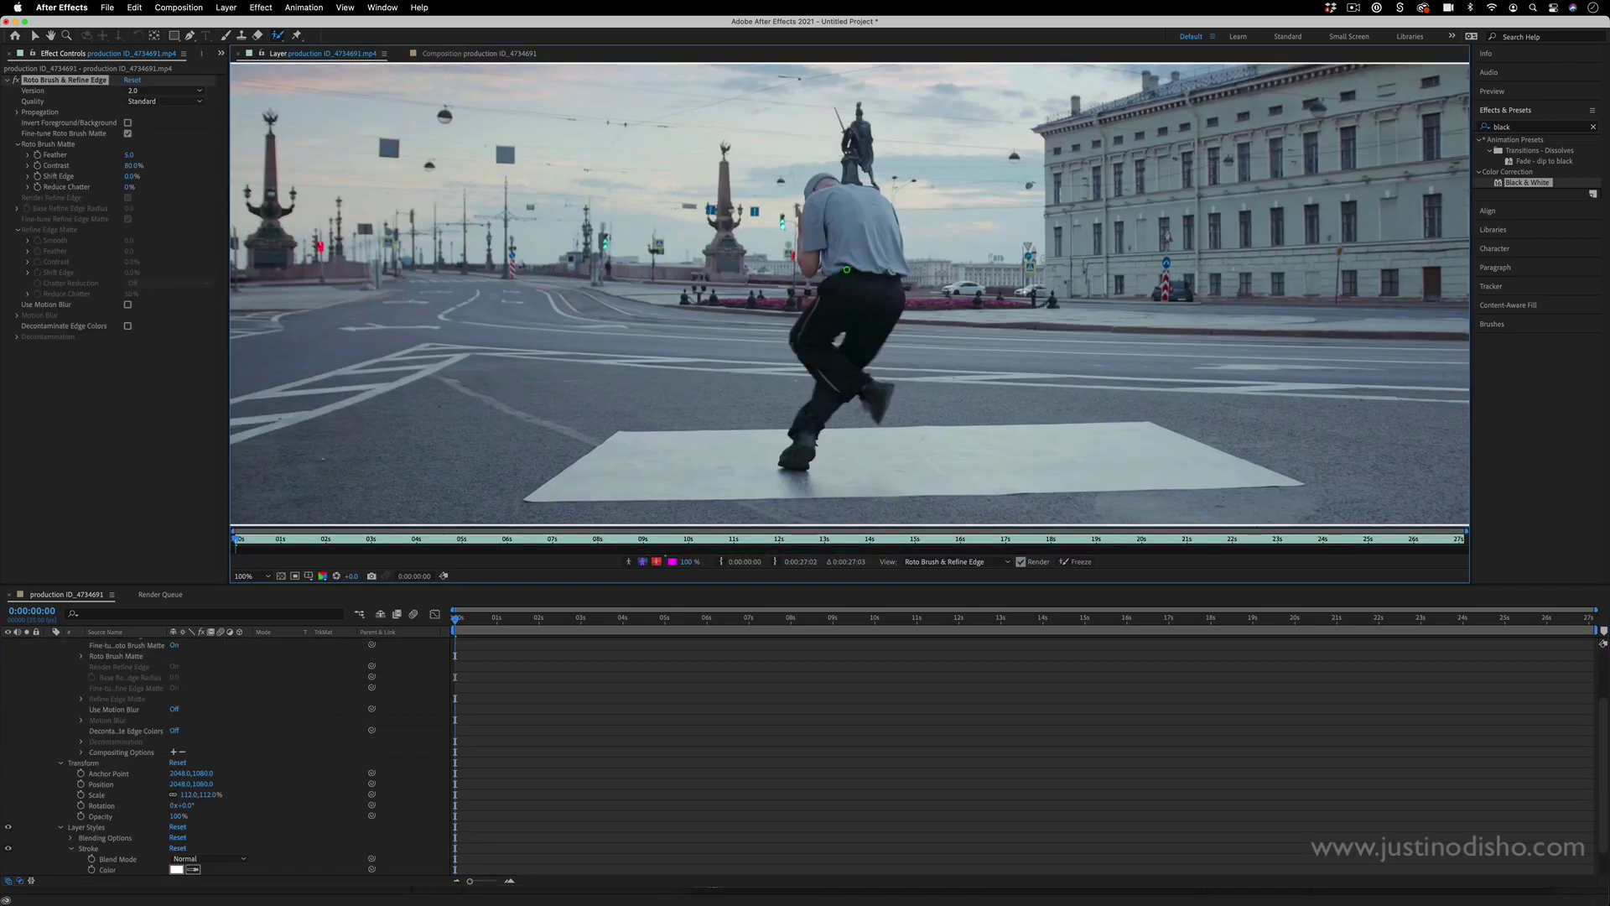
click(1510, 326)
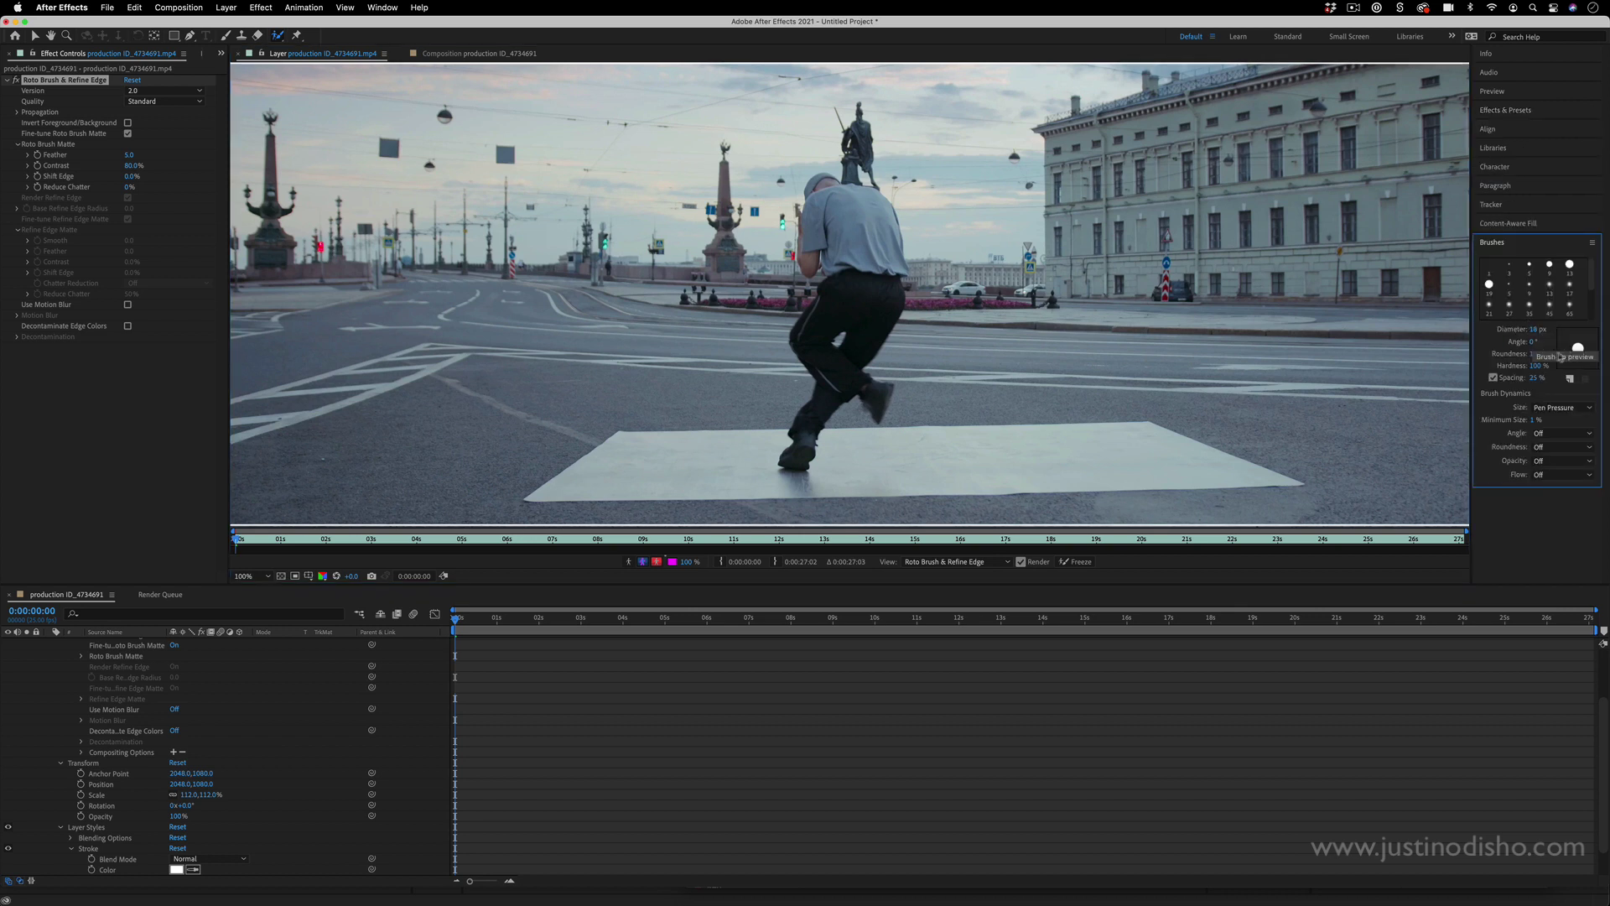
drag(1534, 332, 1550, 333)
mouse_move(838, 379)
mouse_down()
mouse_move(817, 356)
mouse_move(823, 300)
mouse_move(877, 293)
mouse_move(803, 443)
mouse_move(848, 372)
mouse_move(876, 391)
mouse_move(863, 339)
mouse_move(880, 281)
mouse_move(861, 207)
mouse_move(820, 181)
mouse_move(801, 262)
mouse_move(823, 238)
mouse_move(834, 295)
mouse_move(831, 196)
mouse_up()
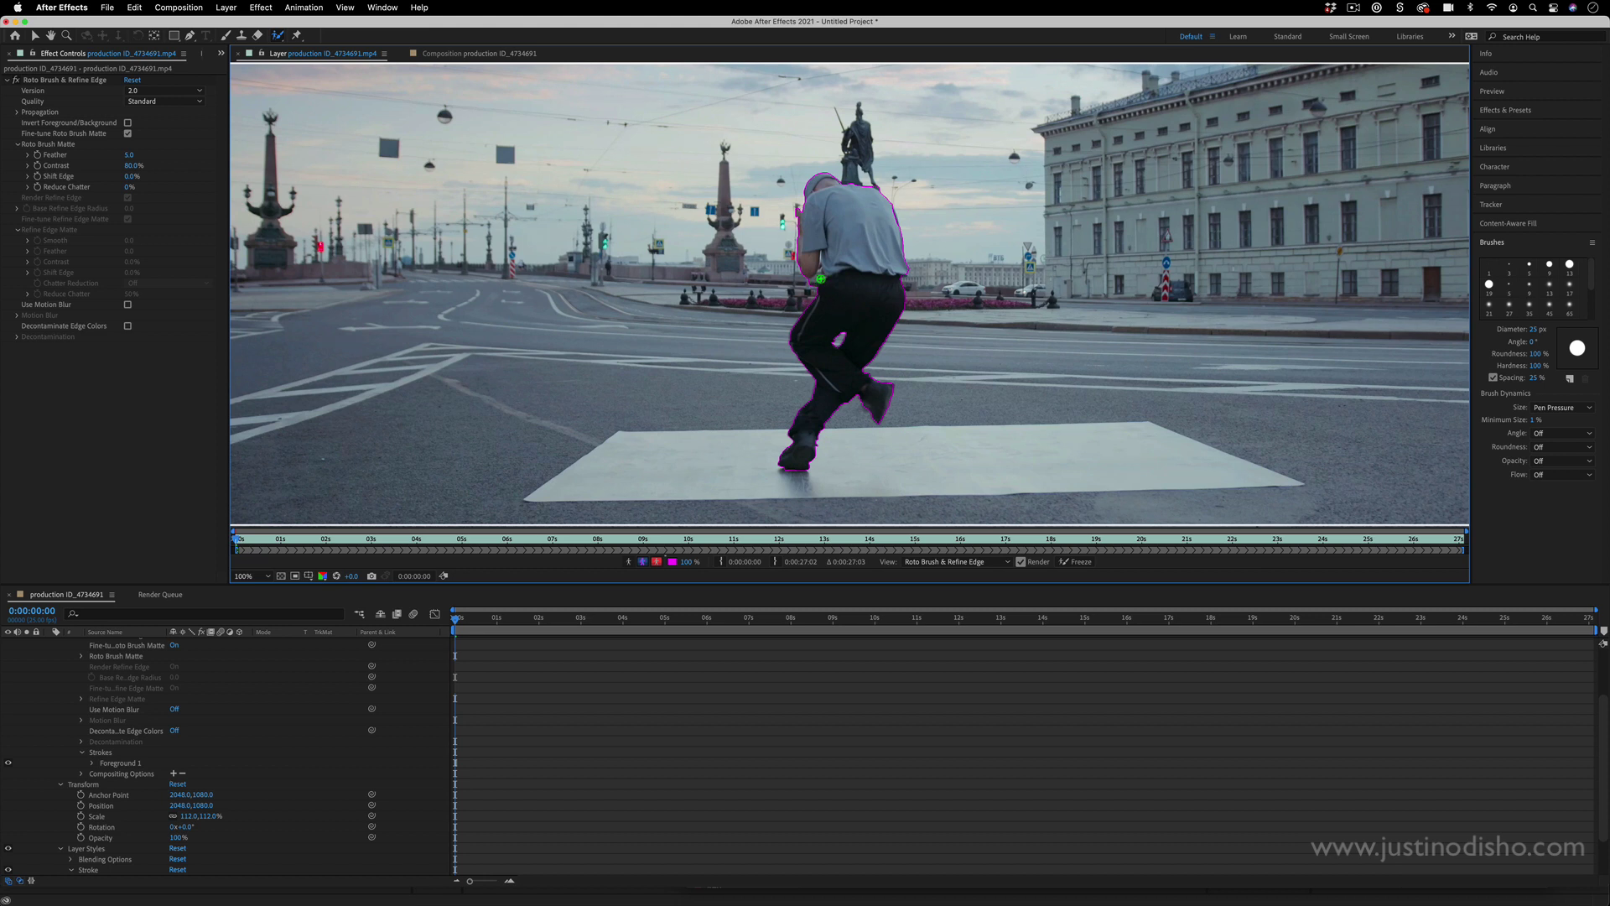
Step: With a 17 px brush, subtract background along the dancer's left side and near his leg
key(alt)
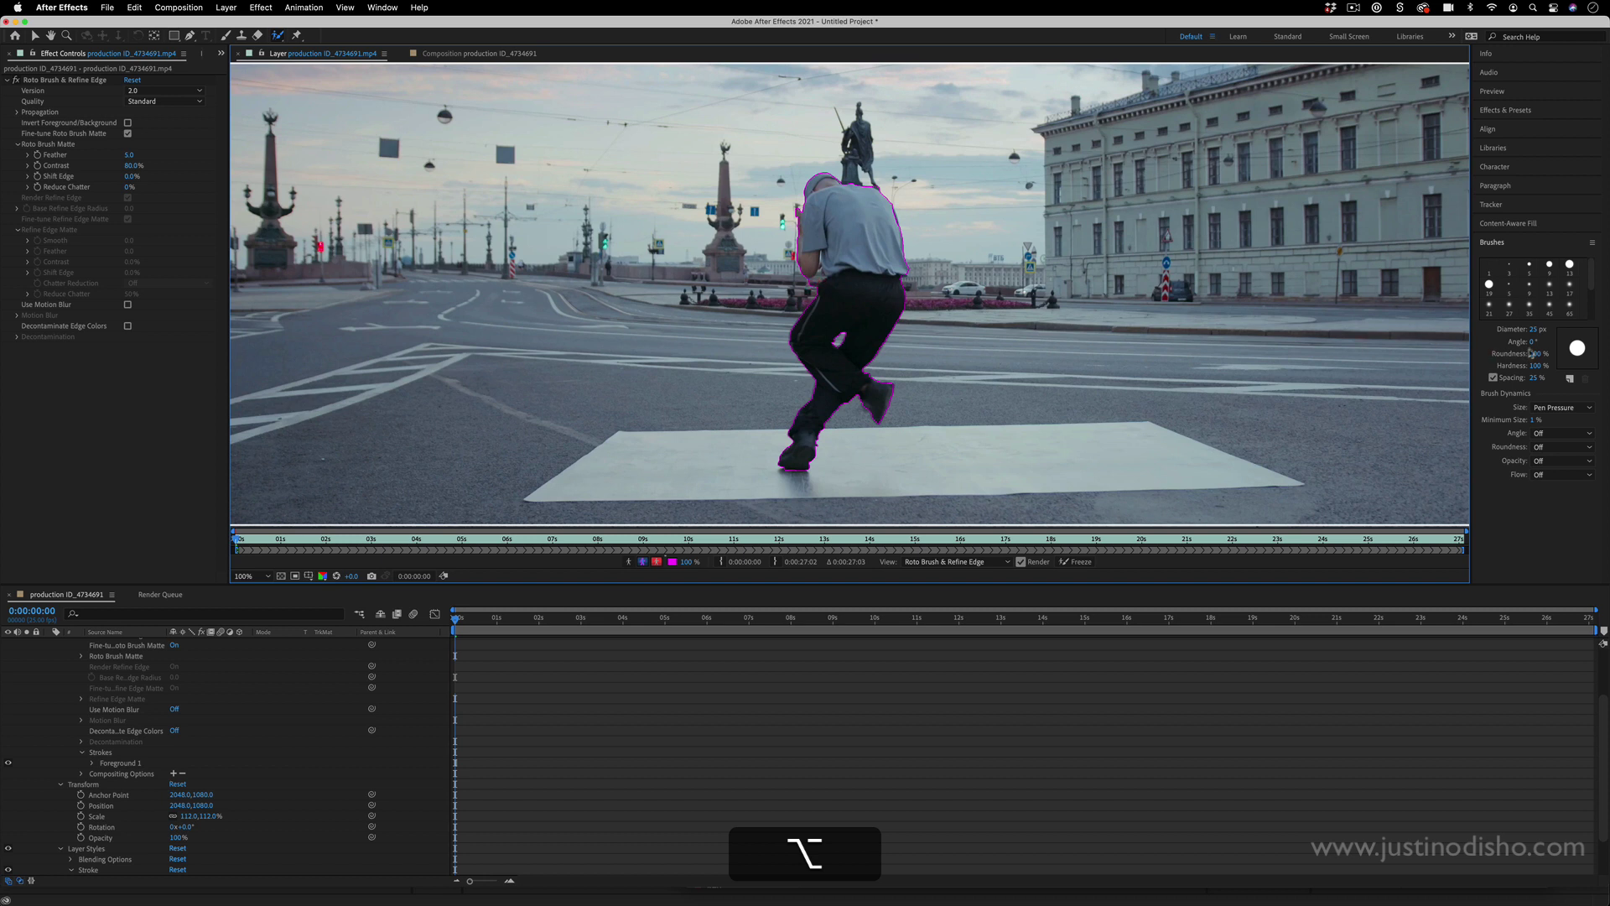
drag(1535, 328, 1525, 330)
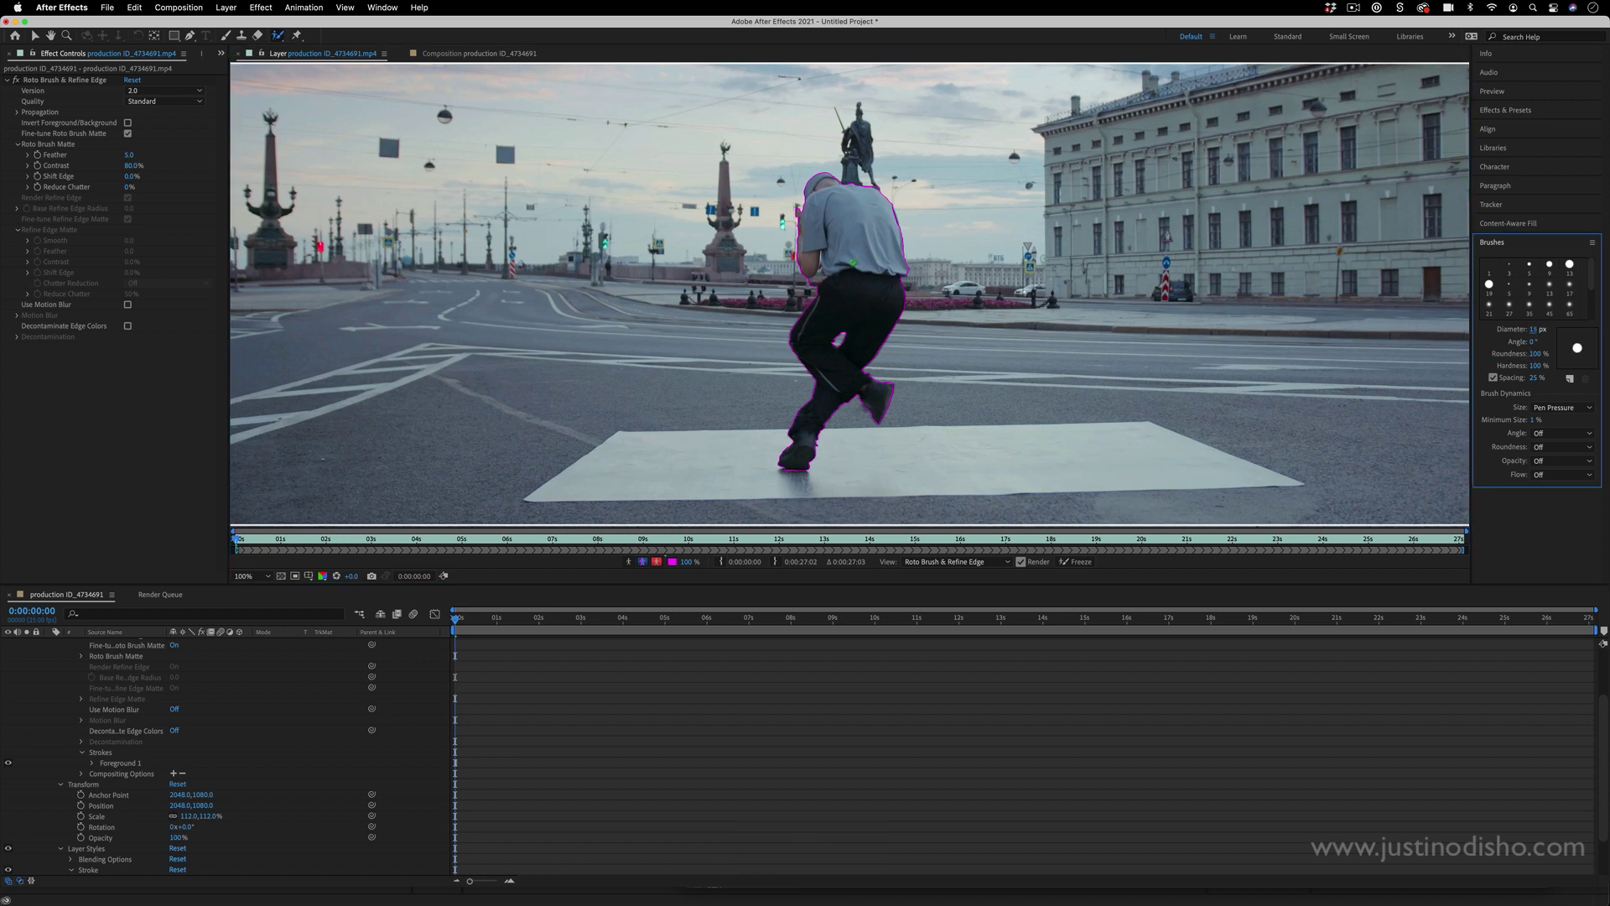
key(alt)
drag(794, 253, 810, 290)
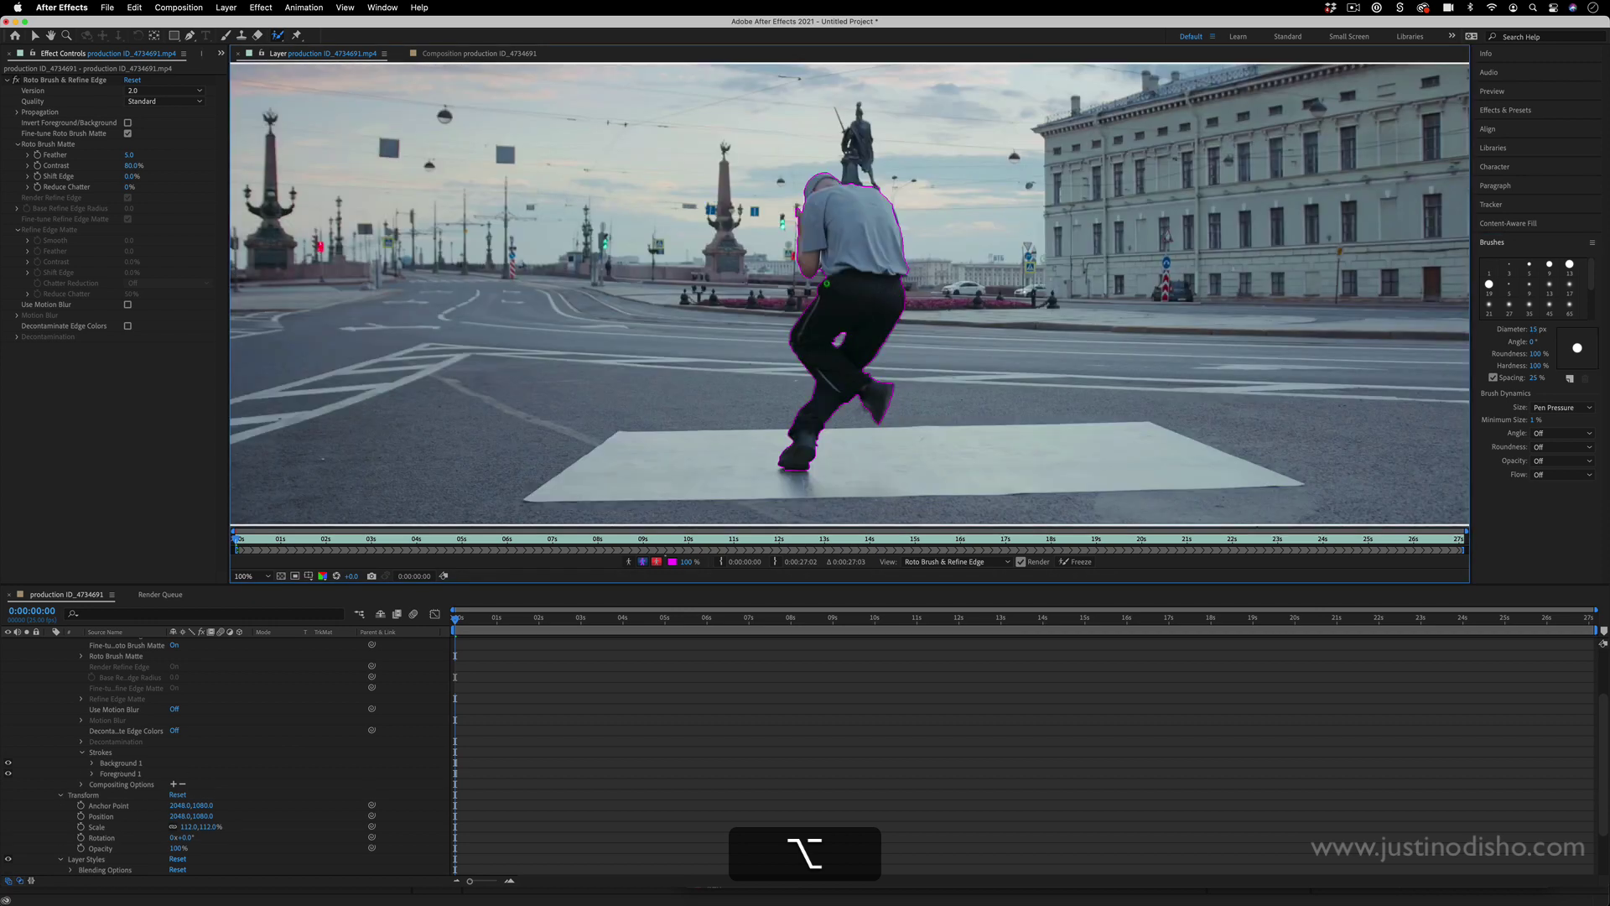
key(alt)
mouse_move(875, 370)
mouse_down()
mouse_move(895, 338)
mouse_move(906, 402)
mouse_move(886, 441)
mouse_move(842, 421)
mouse_move(831, 464)
mouse_move(788, 489)
mouse_move(764, 463)
mouse_move(785, 405)
mouse_move(778, 322)
mouse_move(803, 292)
mouse_move(788, 217)
mouse_move(822, 158)
mouse_move(886, 184)
mouse_move(918, 227)
mouse_move(899, 343)
mouse_up()
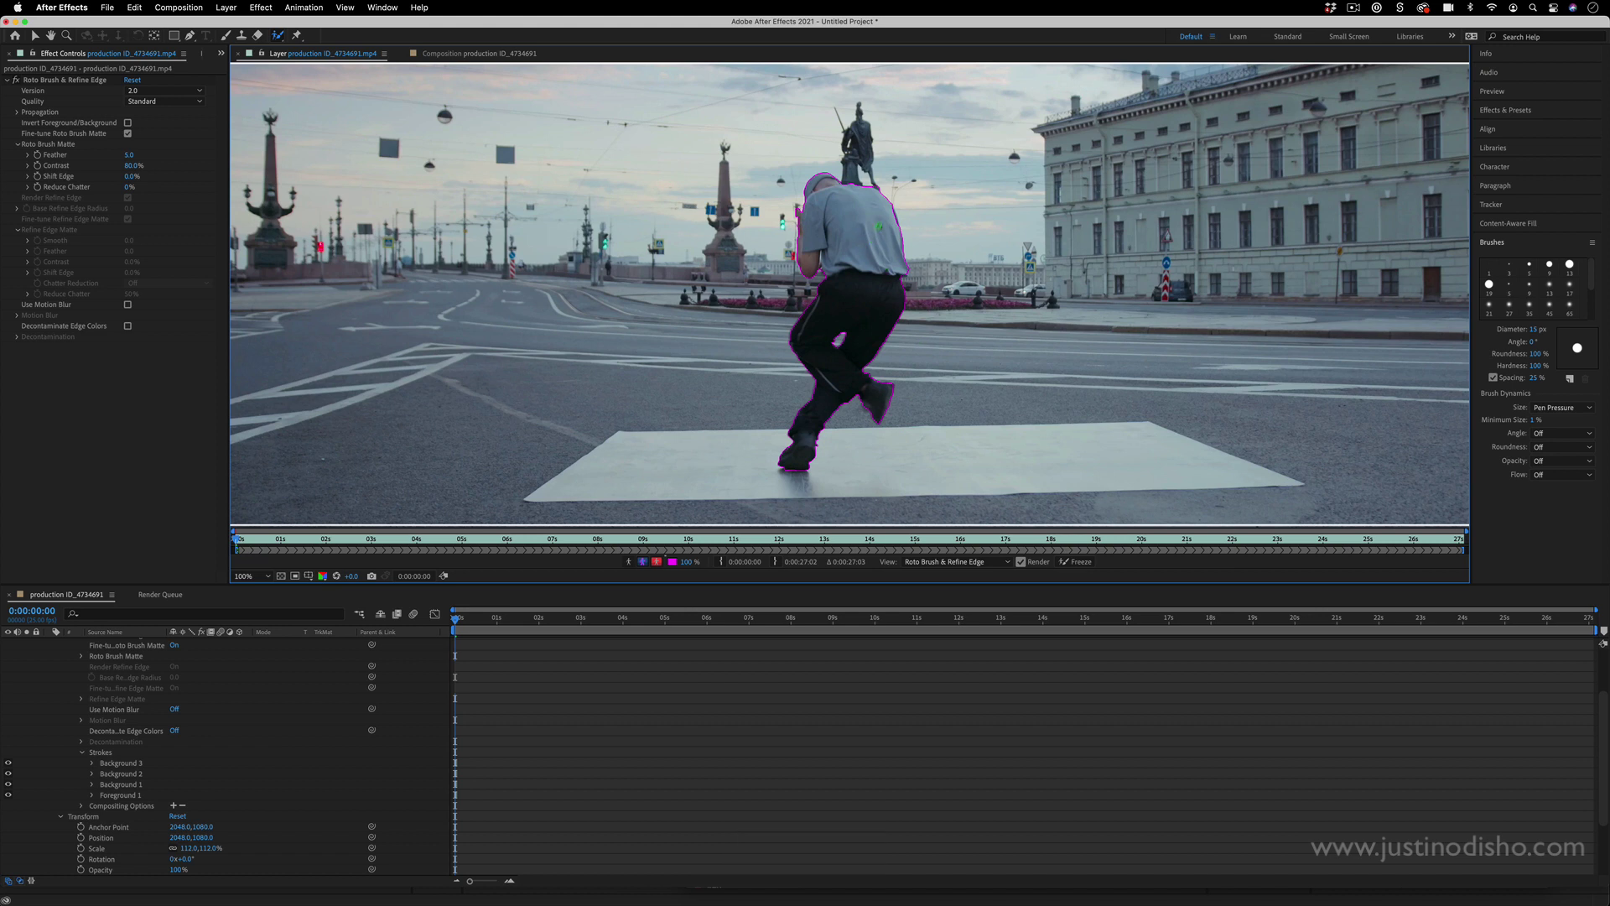
Step: Paint one more touch-up stroke, then Freeze the Roto Brush propagation across all frames
click(879, 226)
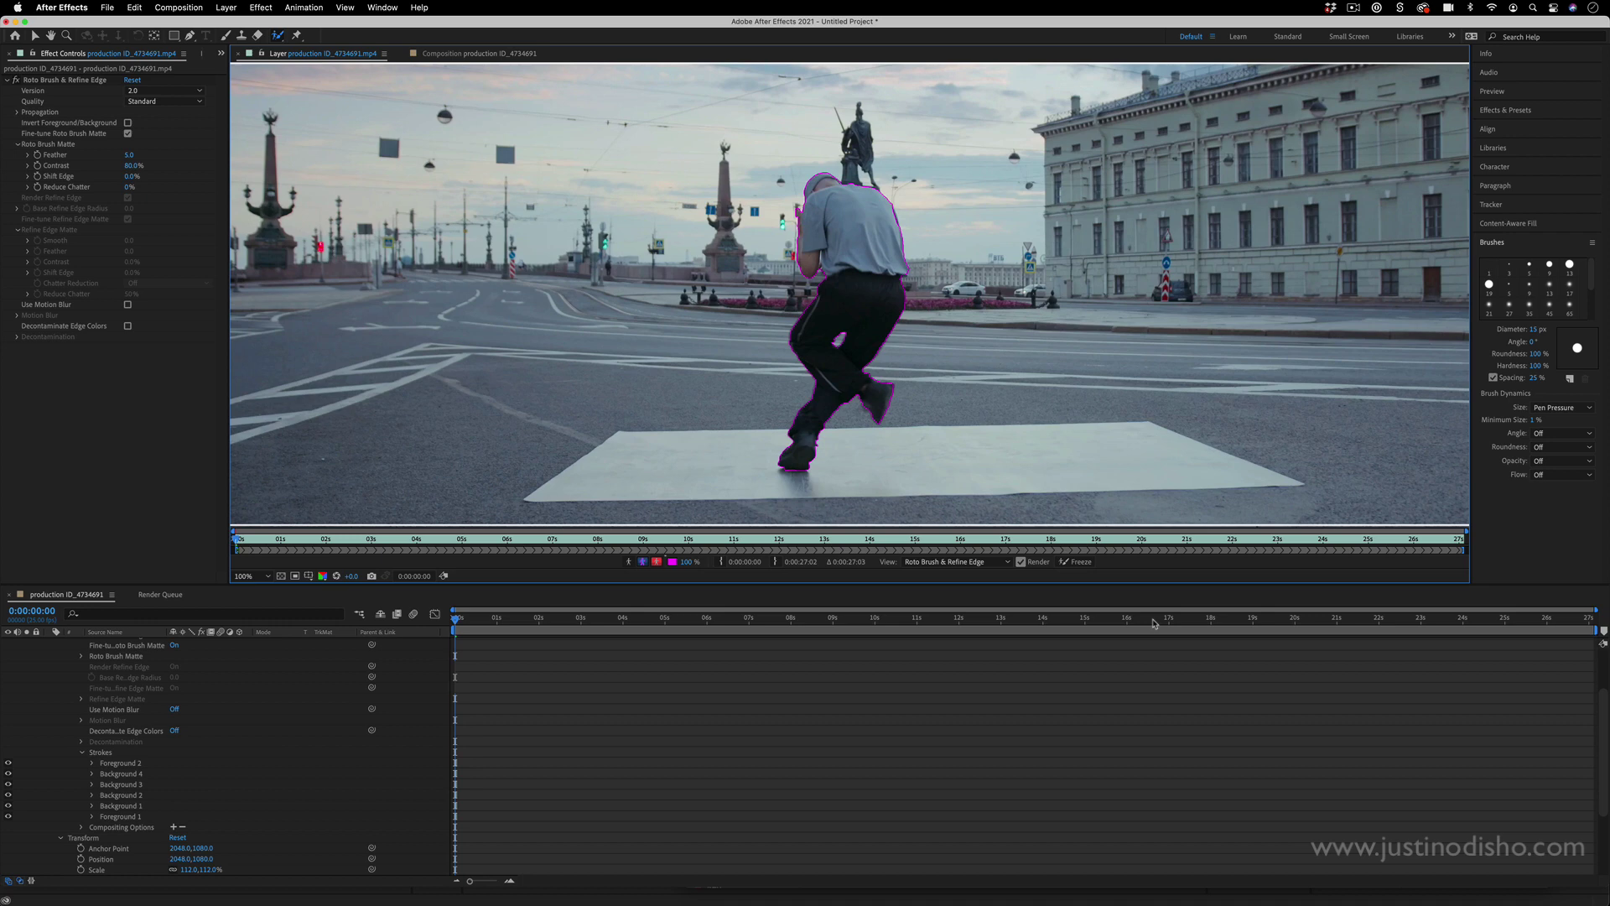
click(1079, 566)
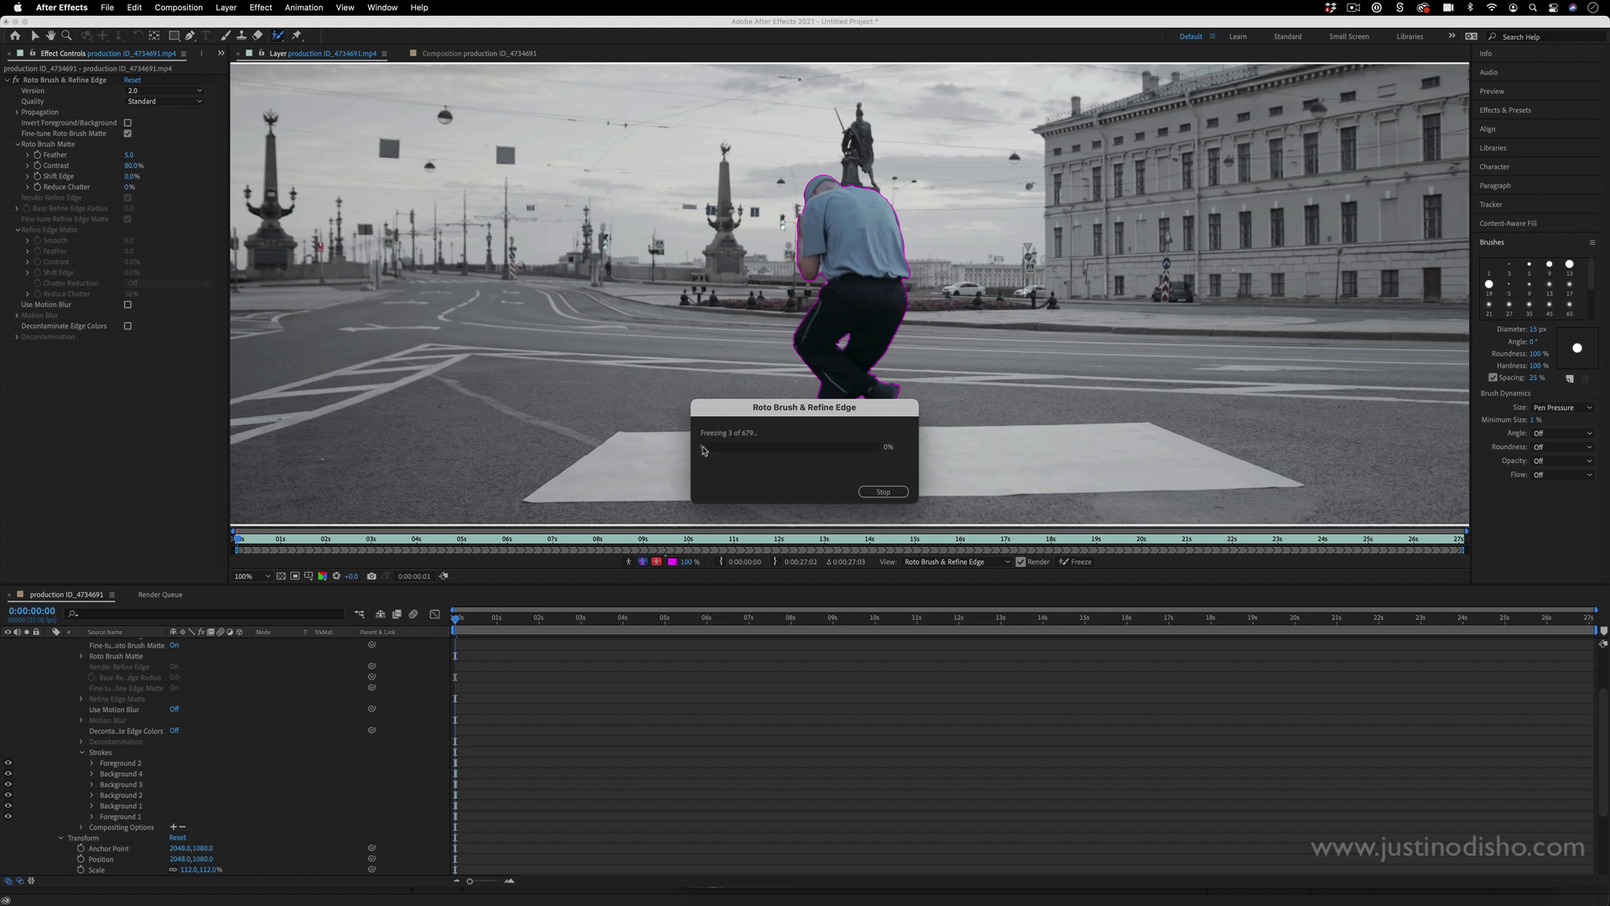
drag(780, 408, 1041, 284)
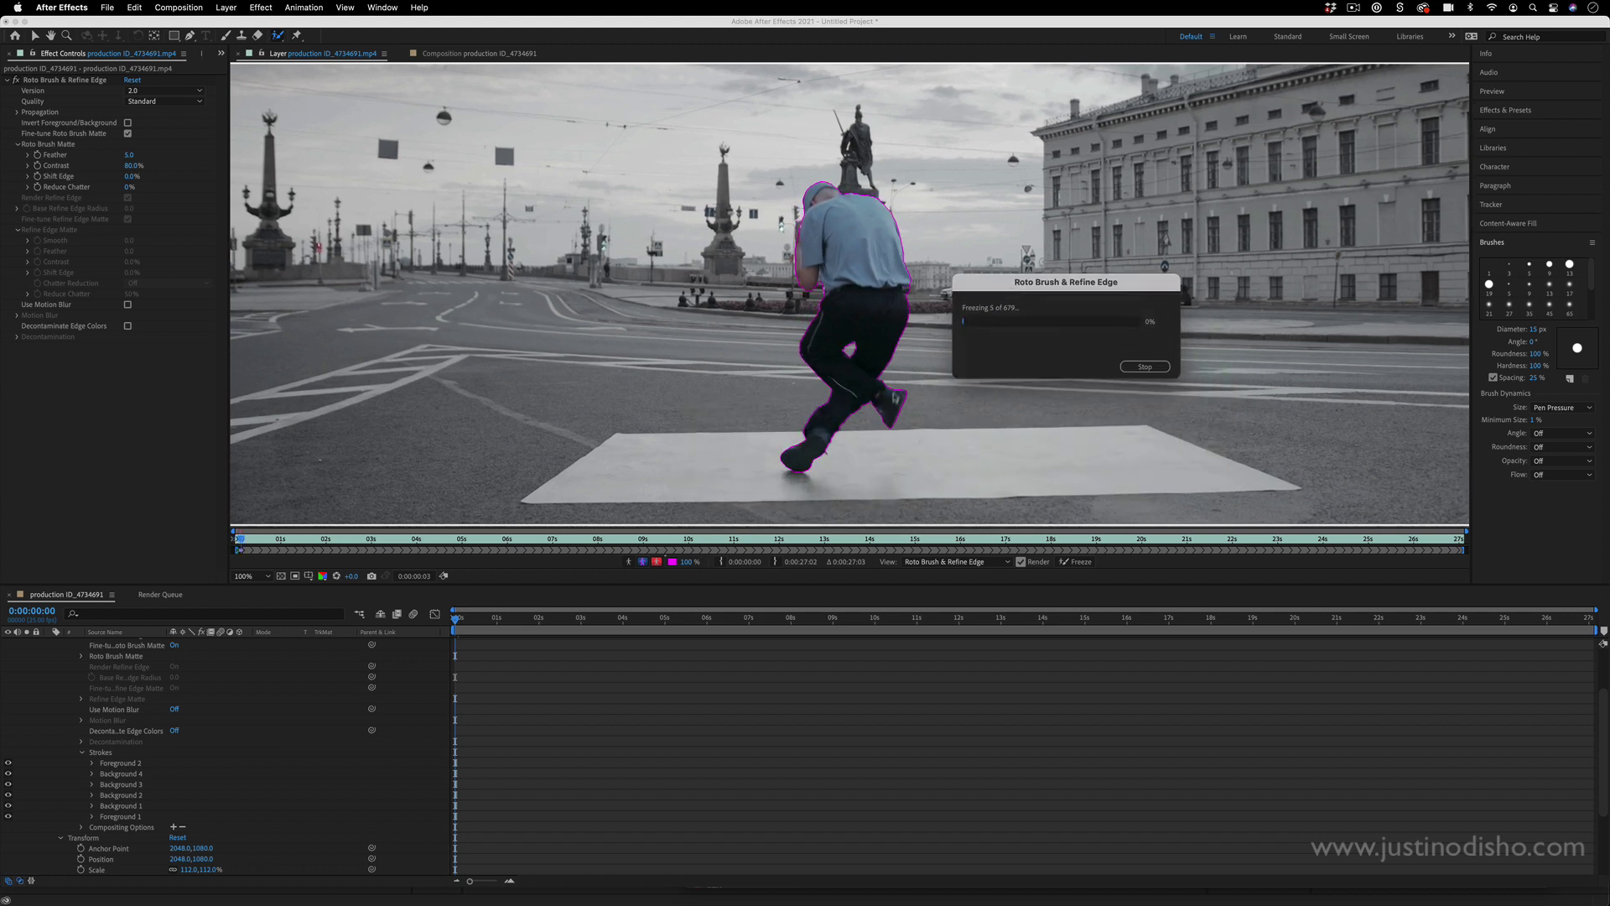
drag(1141, 284, 1135, 222)
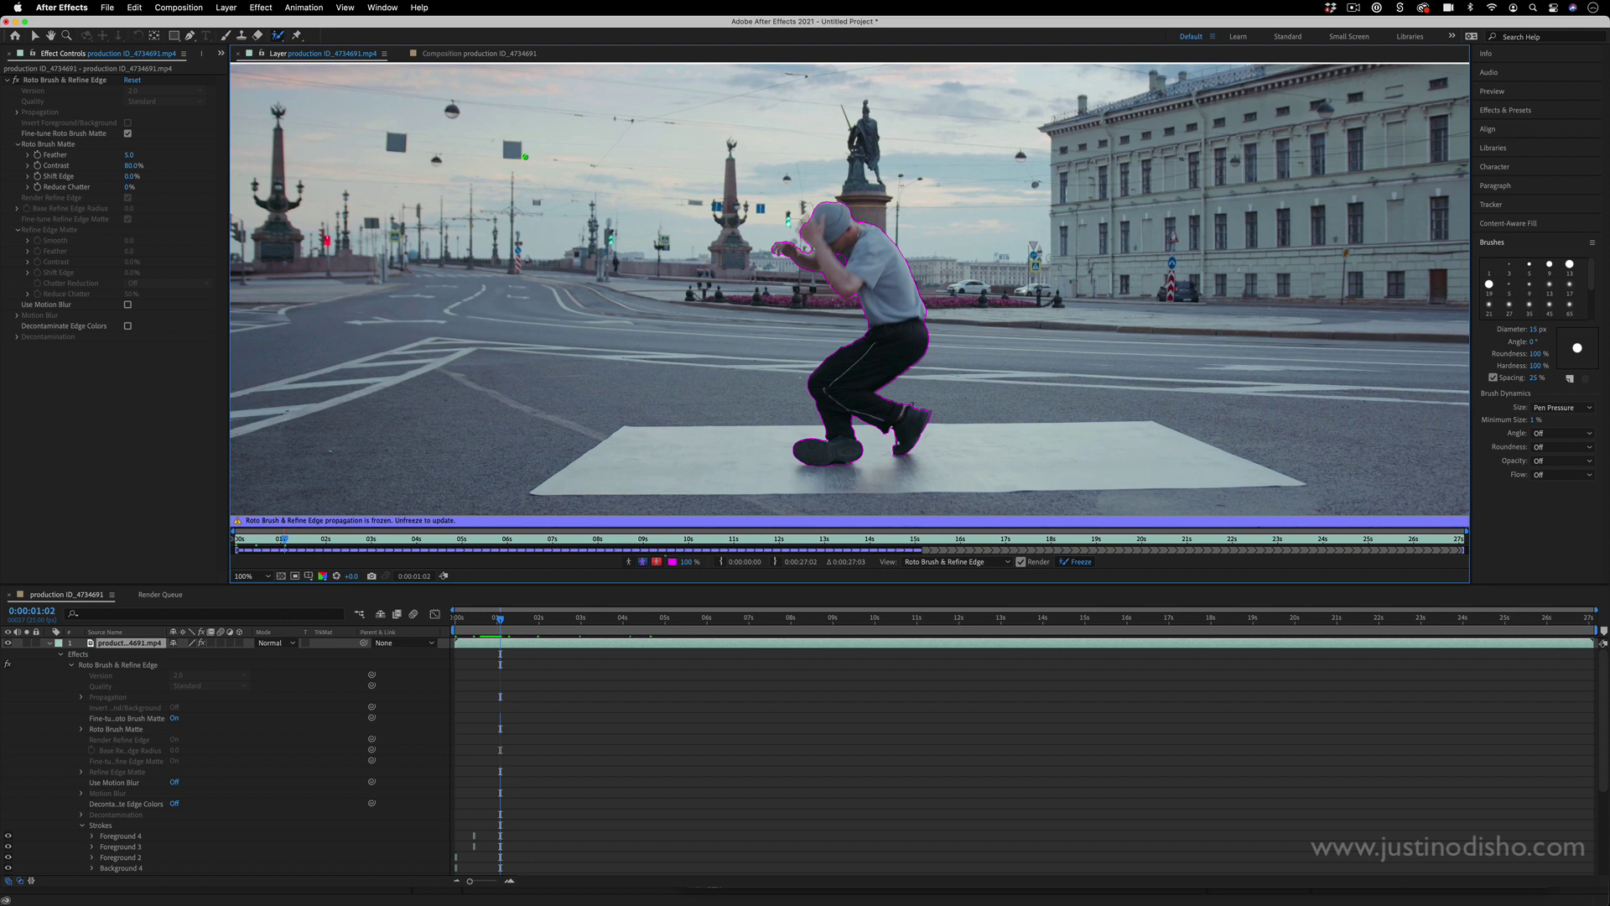
Step: Show the Composition one frame later, set Roto Brush matte Contrast to 77.9%, and zoom to 100%
click(491, 54)
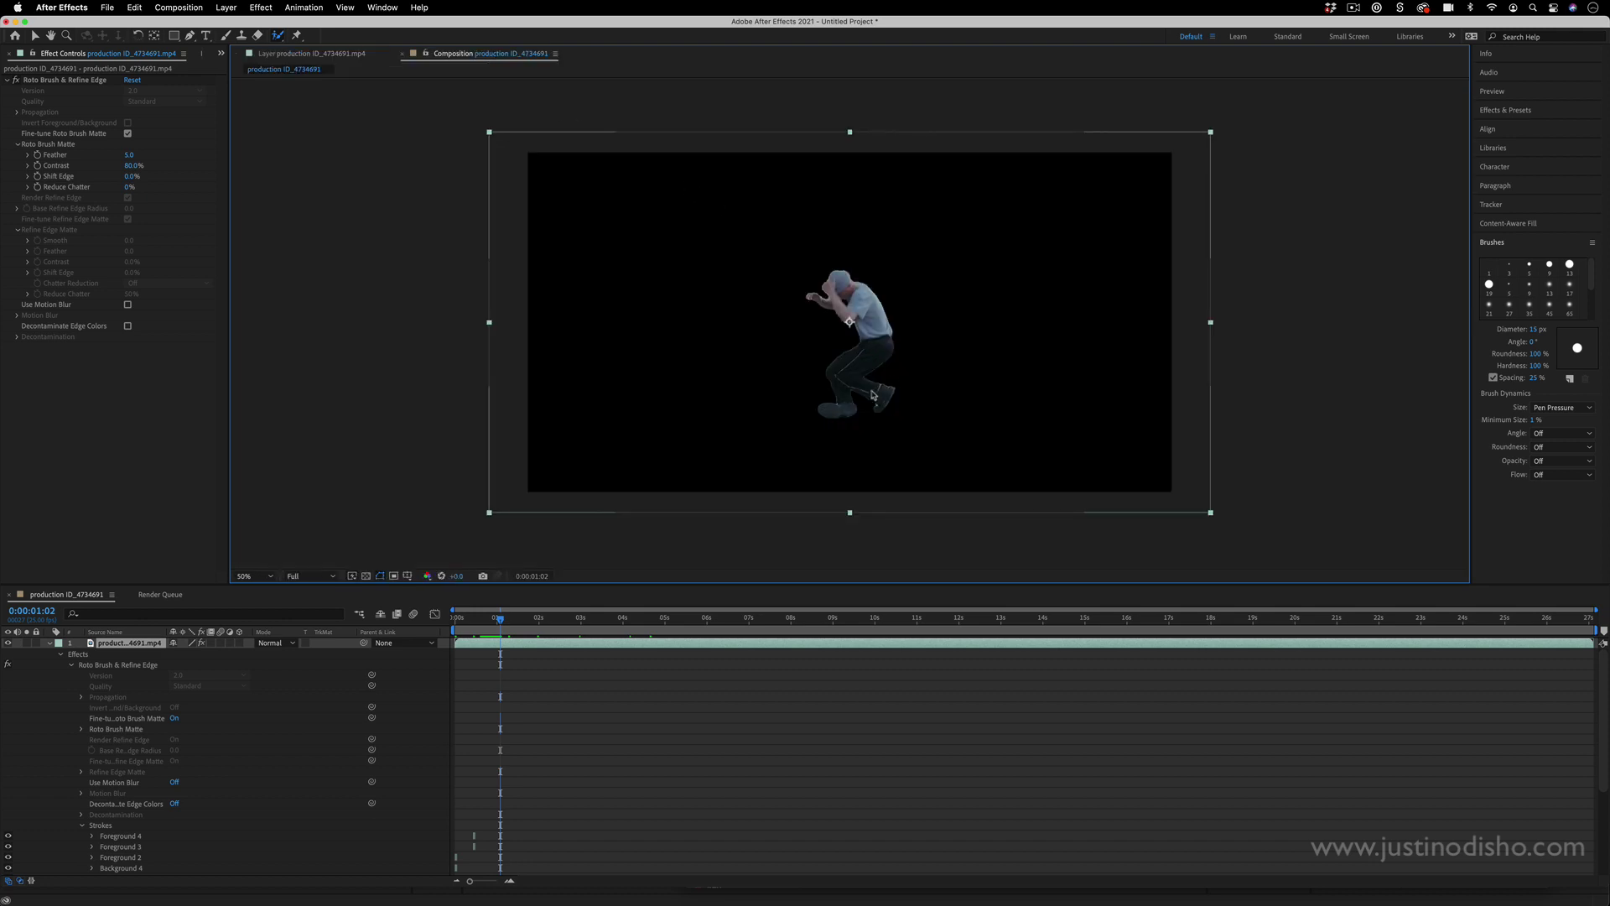
click(504, 619)
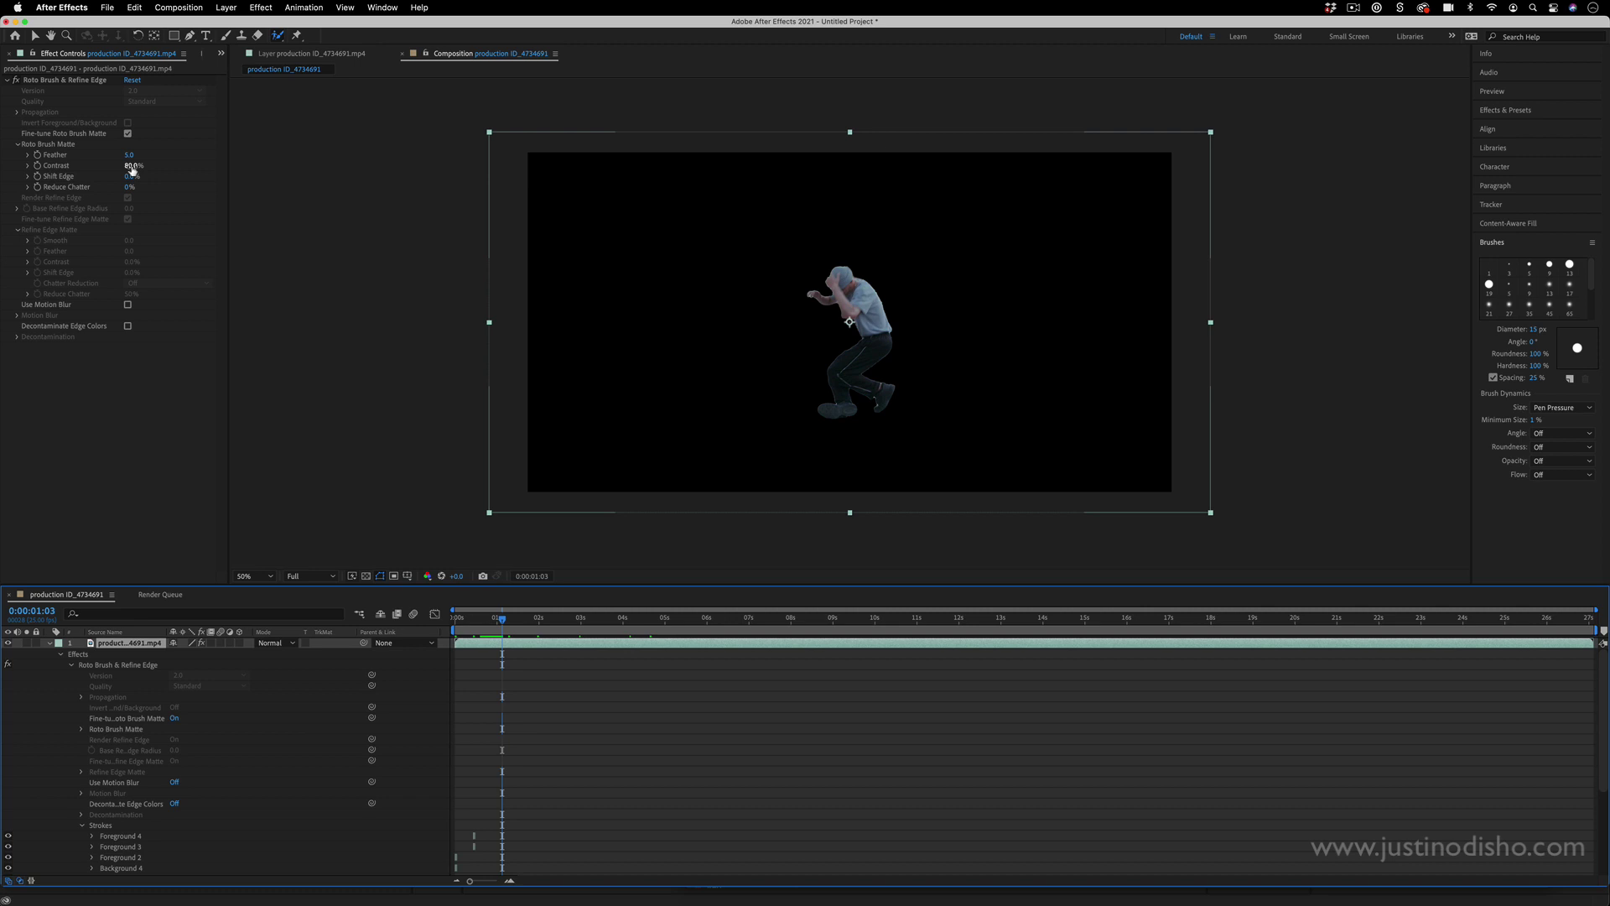
drag(133, 165, 118, 166)
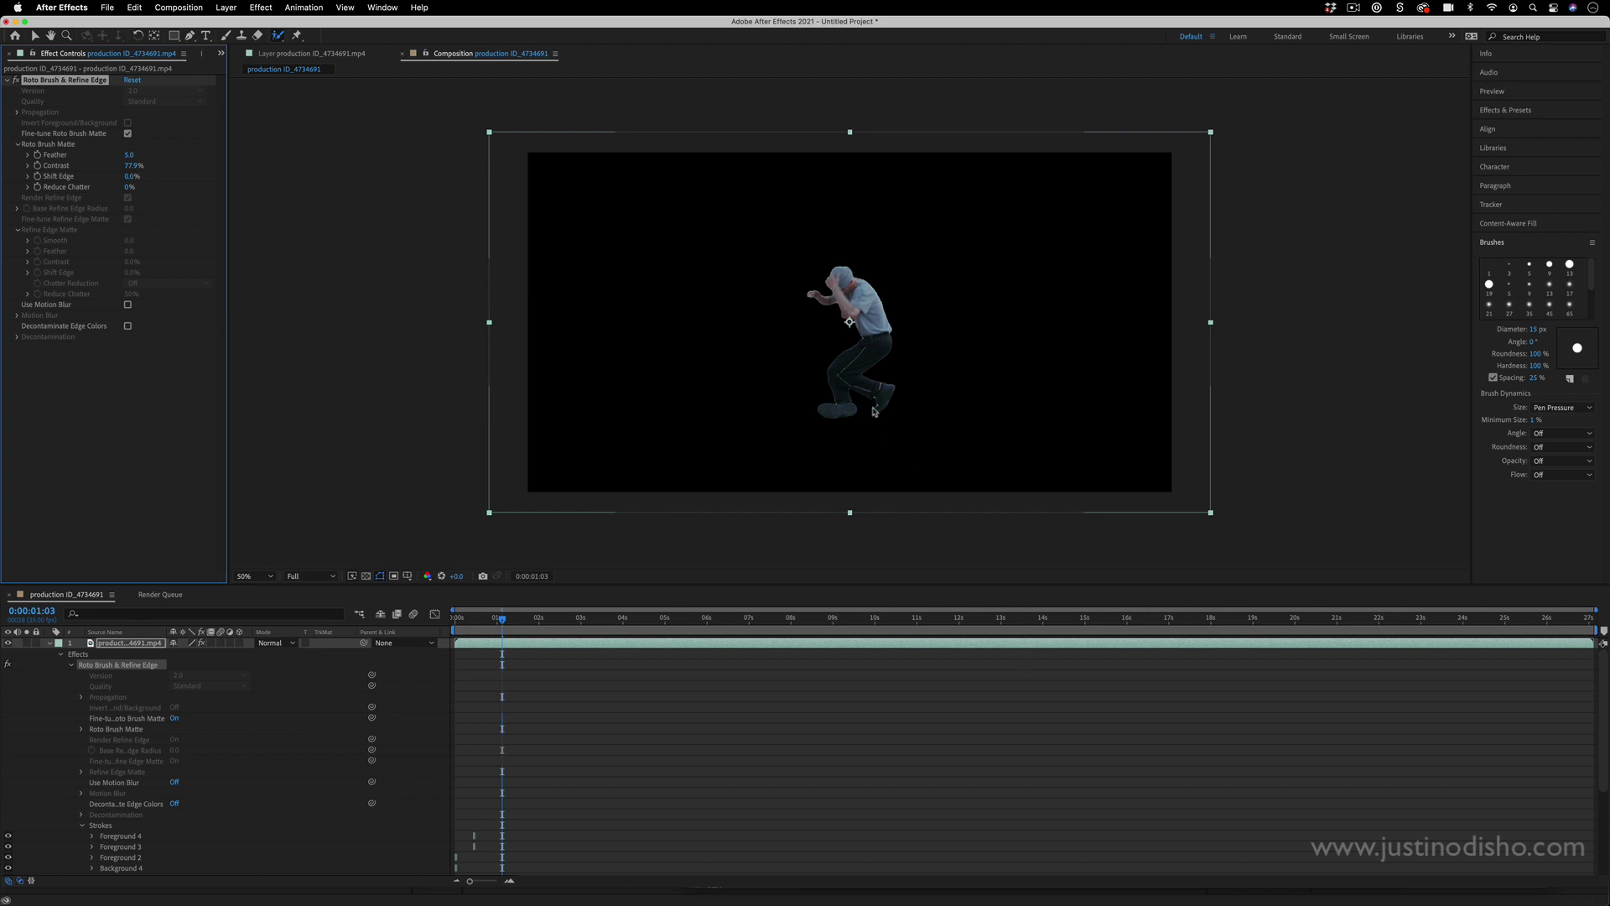
key(slash)
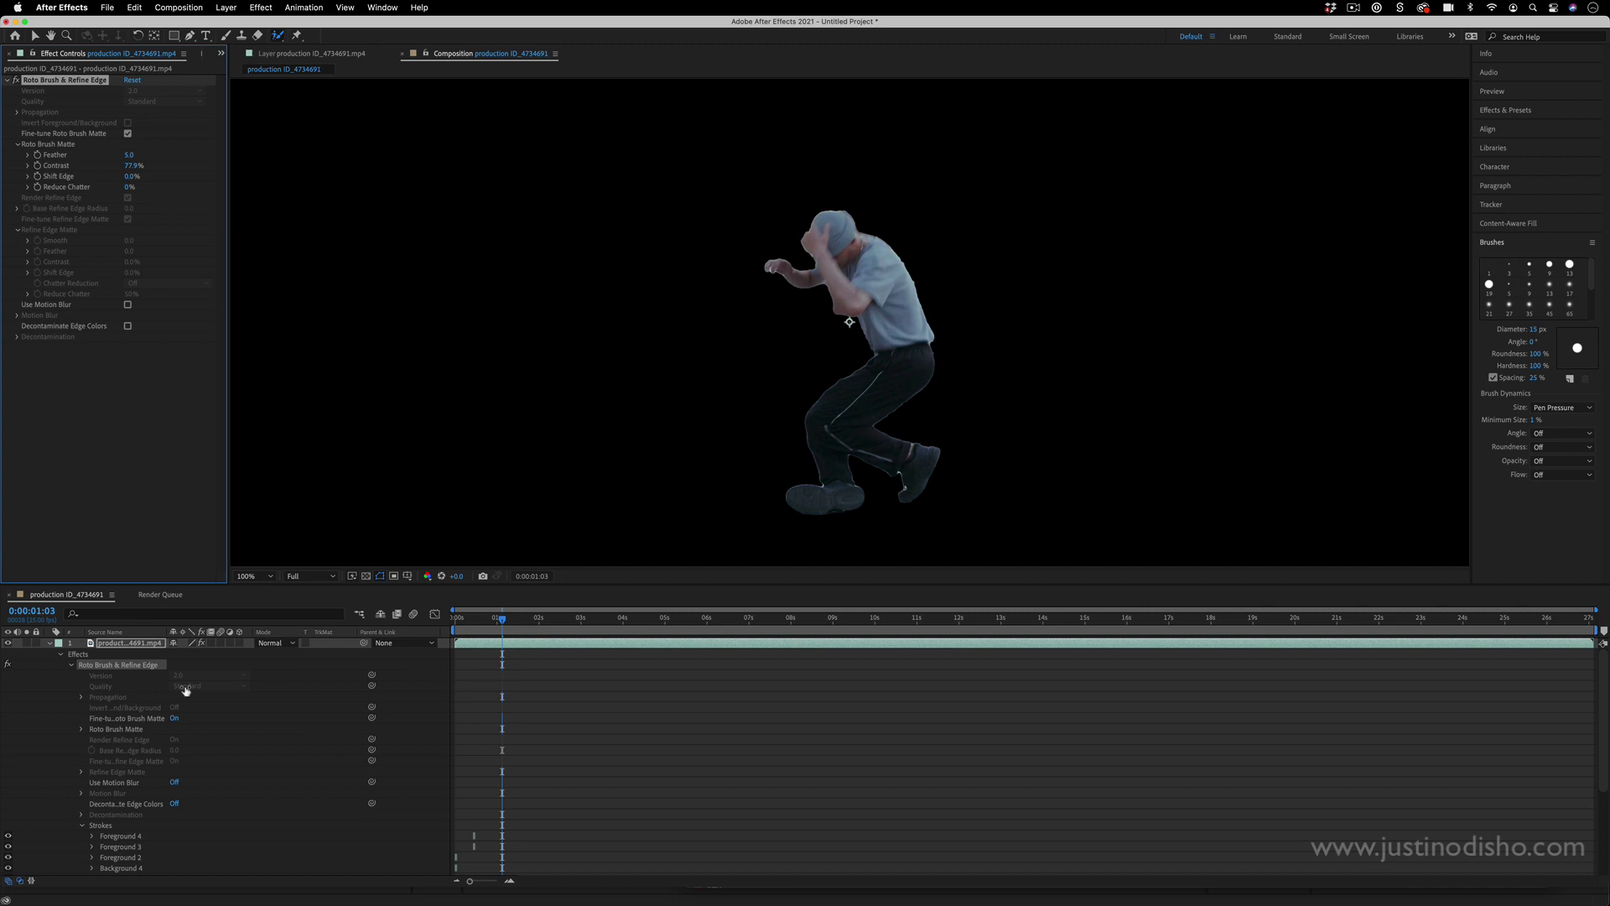
Step: Add a Stroke layer style to the dancer layer and expand its properties in the timeline
right_click(142, 640)
right_click(115, 644)
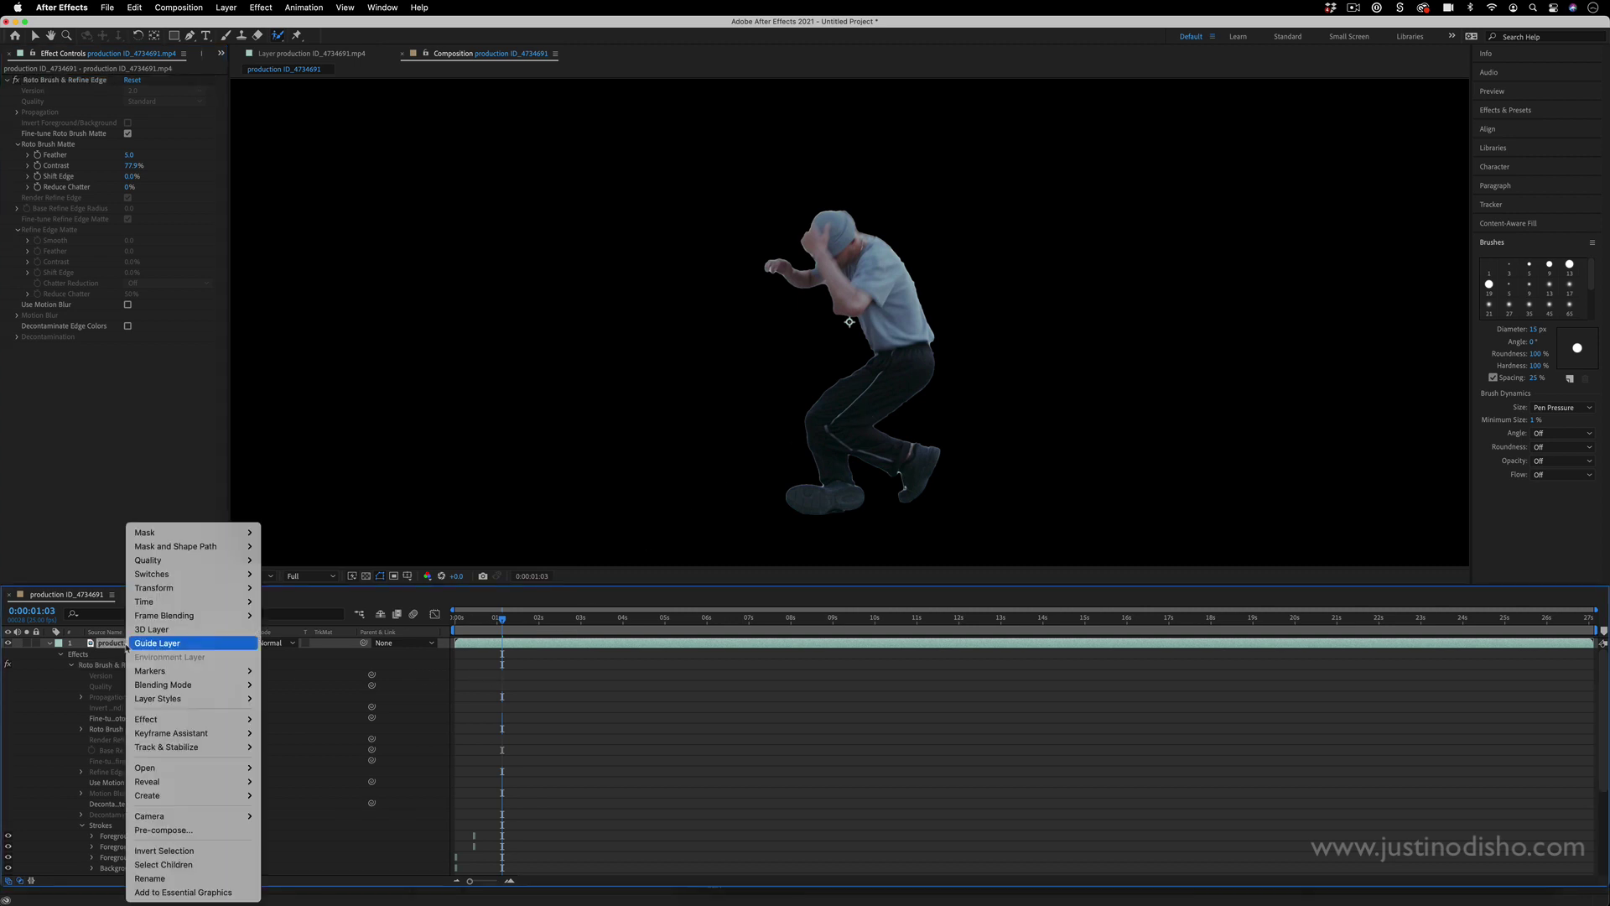
mouse_move(243, 699)
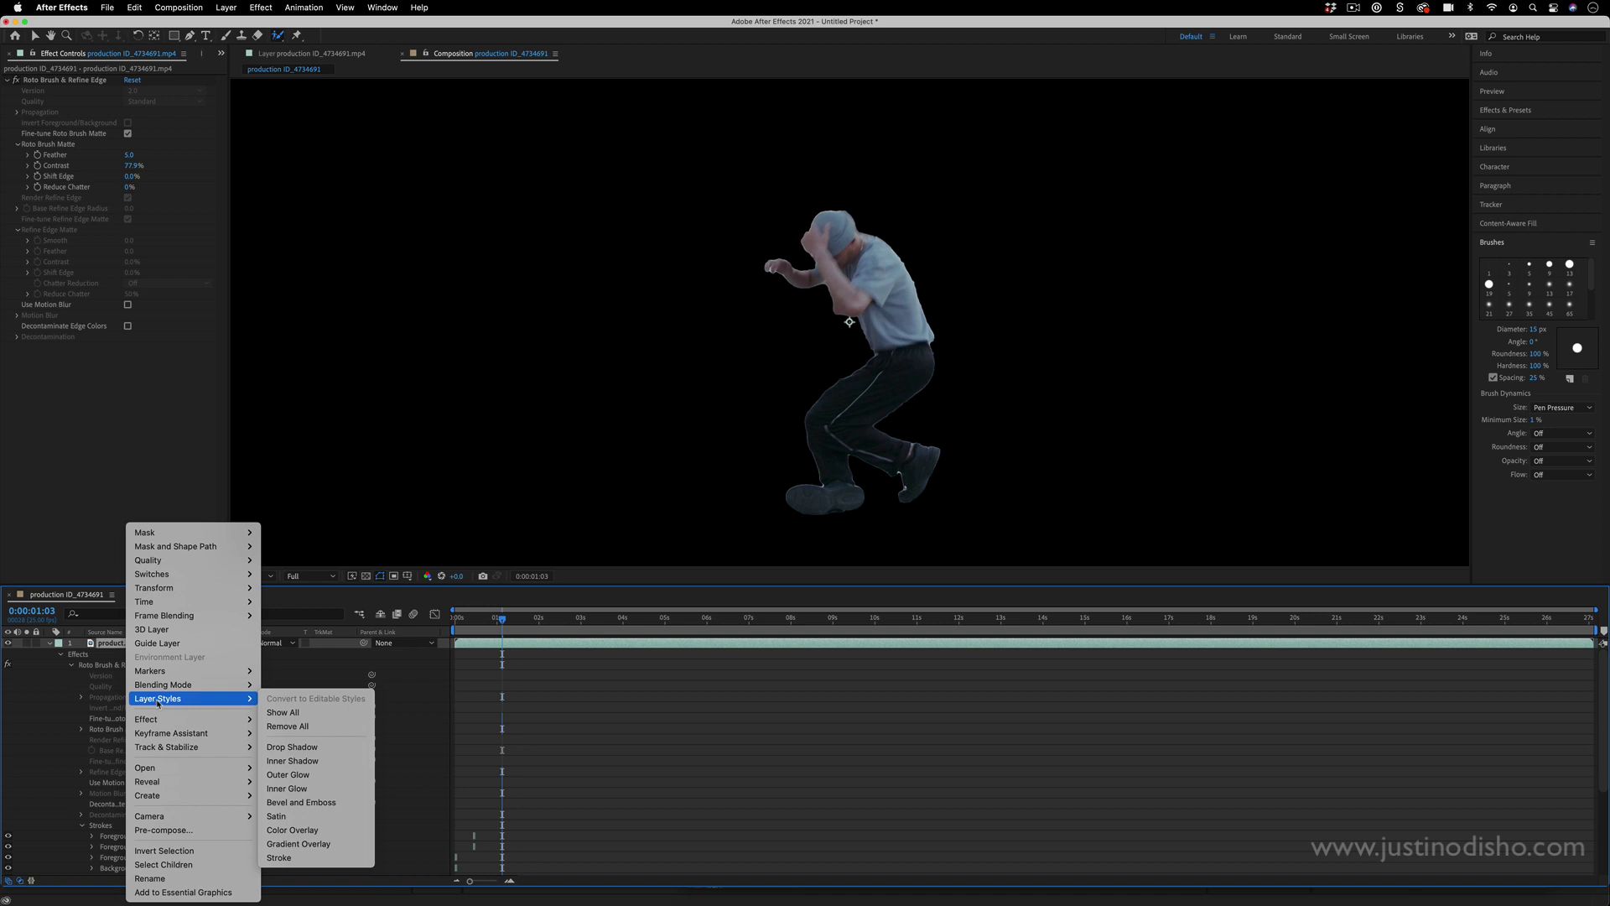
click(328, 857)
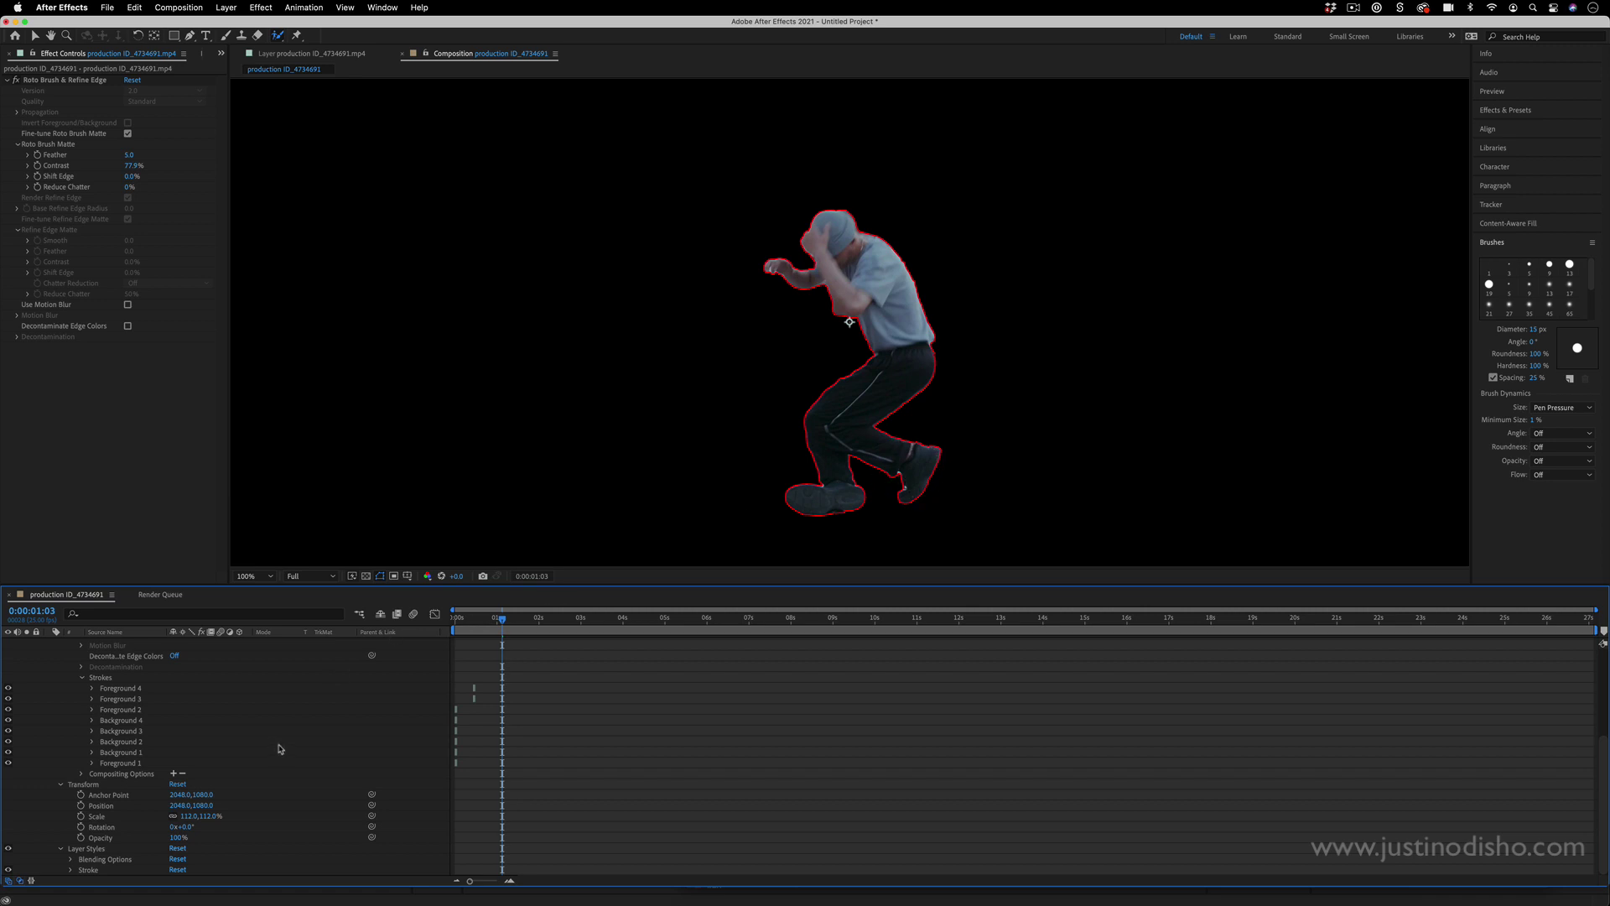
scroll(280, 749, up, 5)
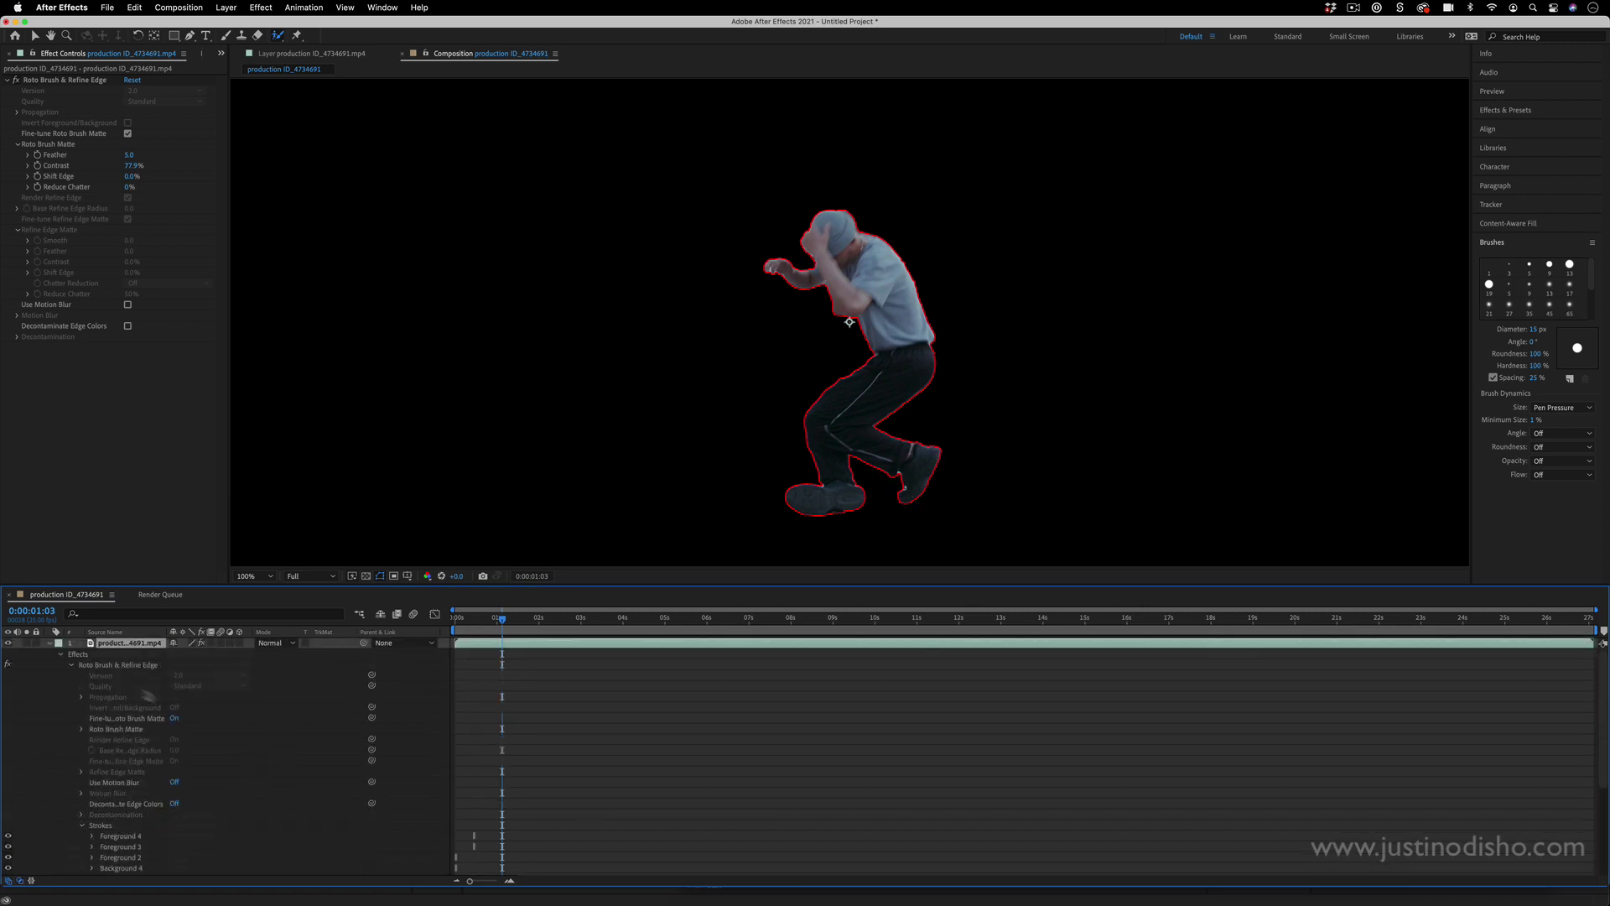
click(51, 645)
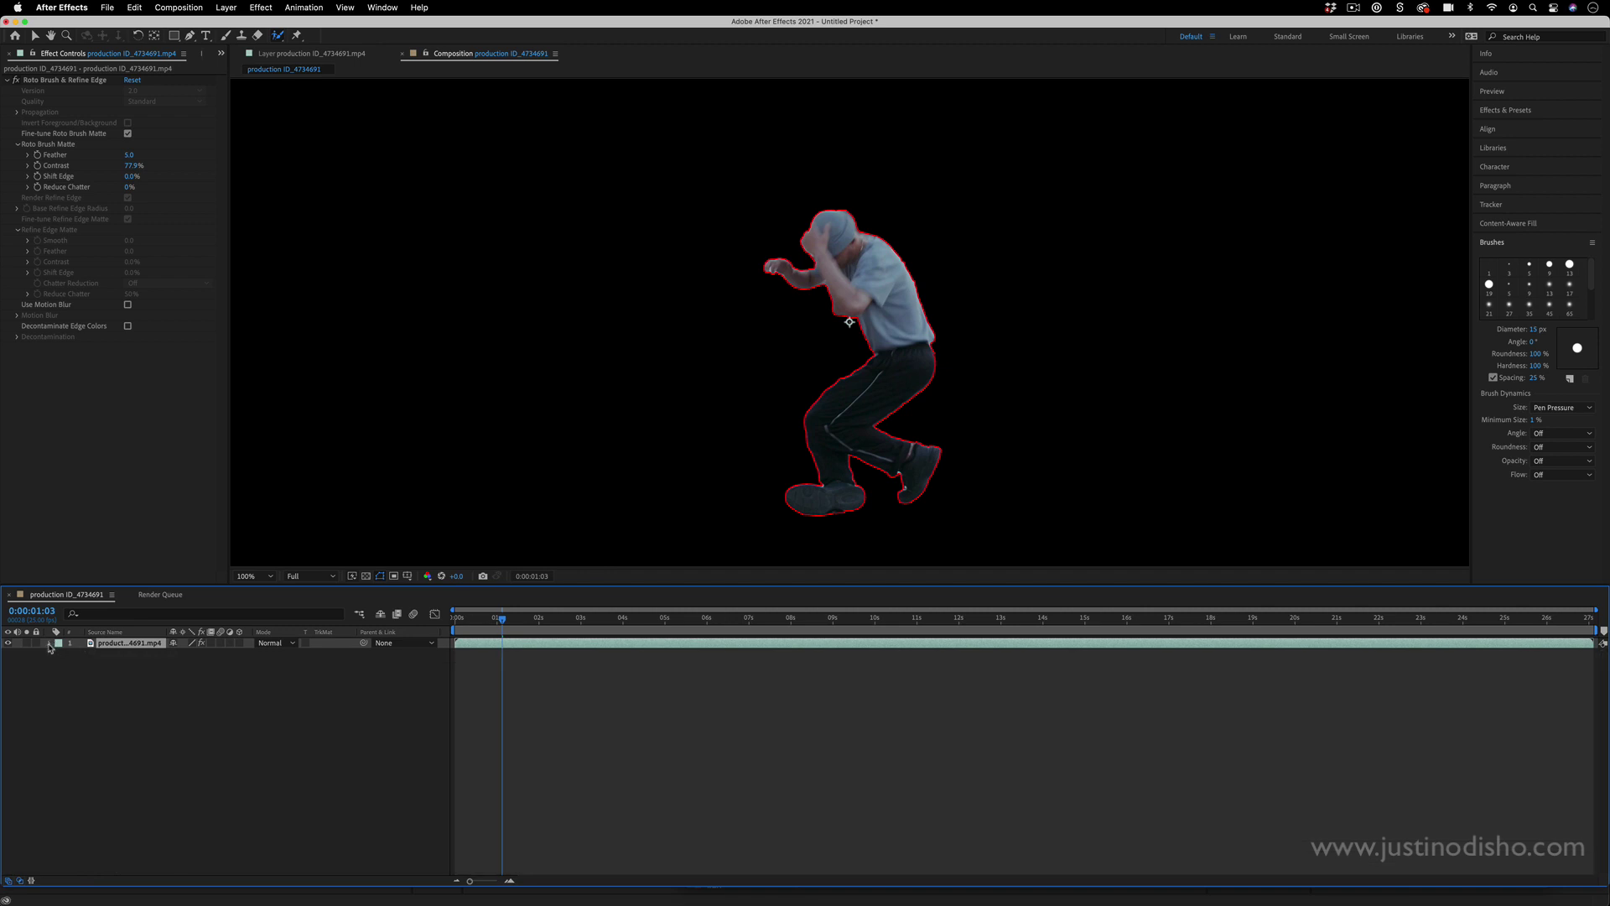
click(48, 644)
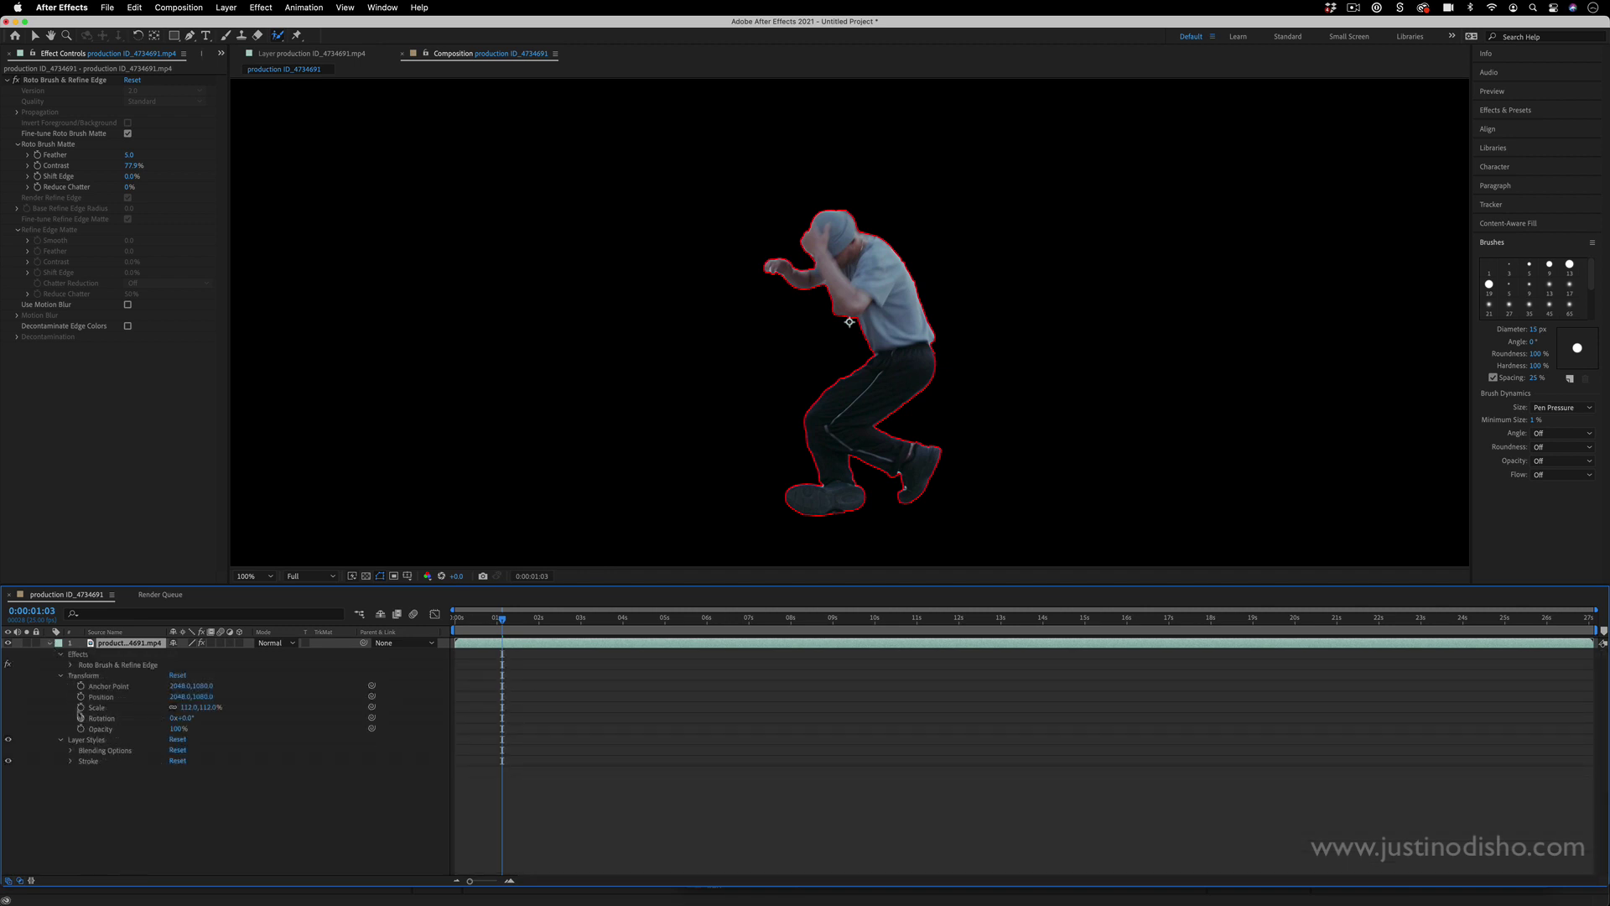
Step: Set the dancer's Stroke colour to white (FFFFFF) and increase its size
click(71, 762)
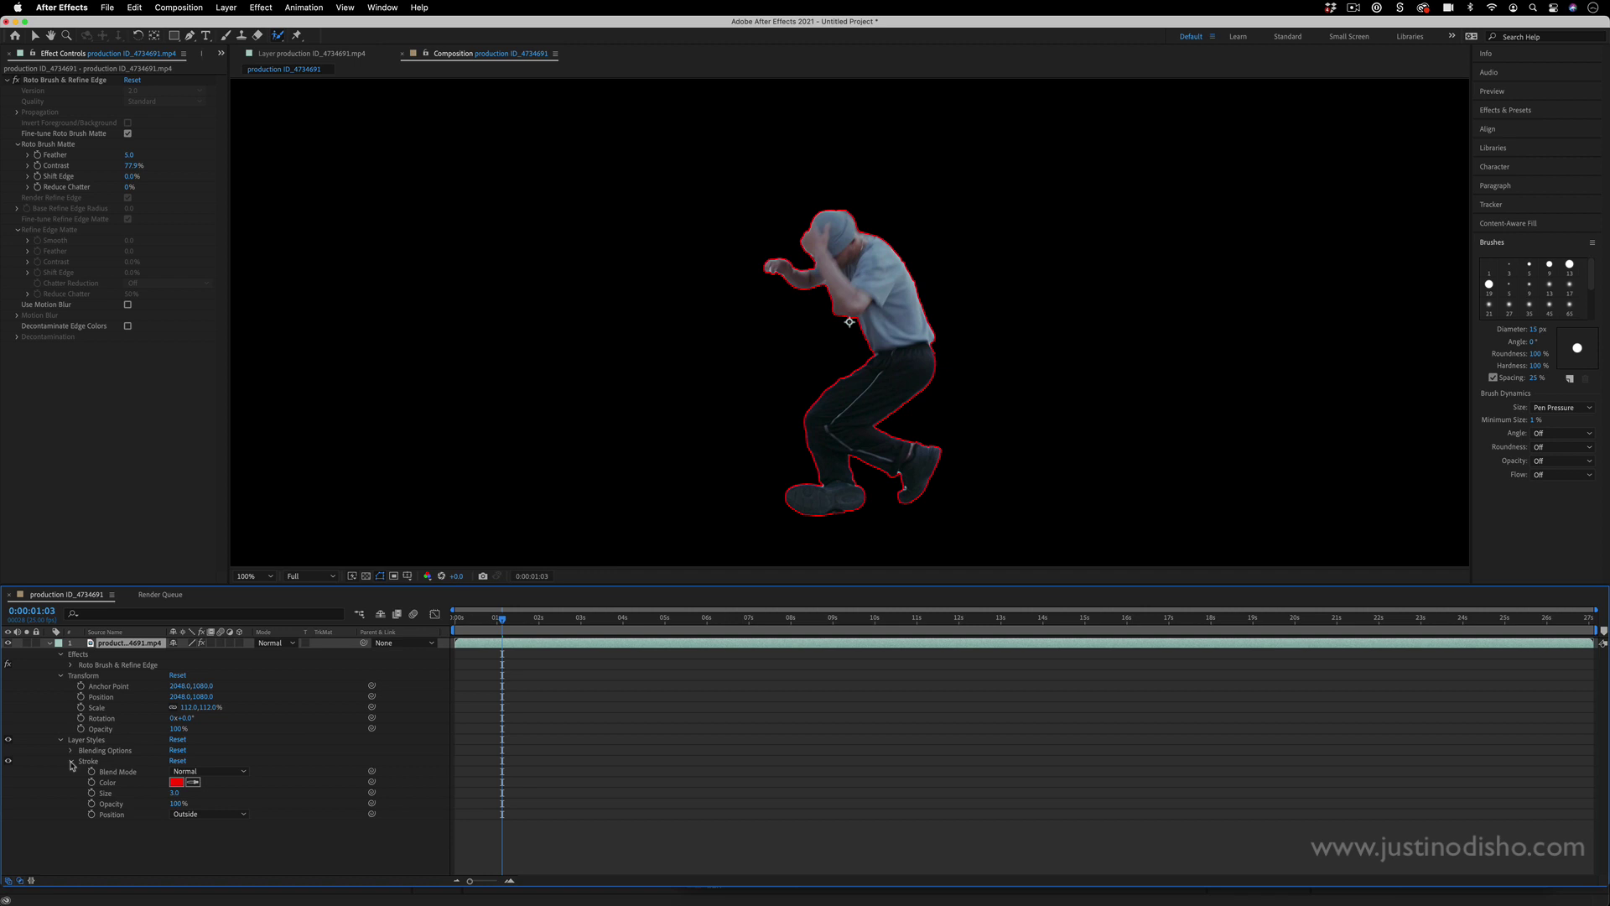
click(176, 782)
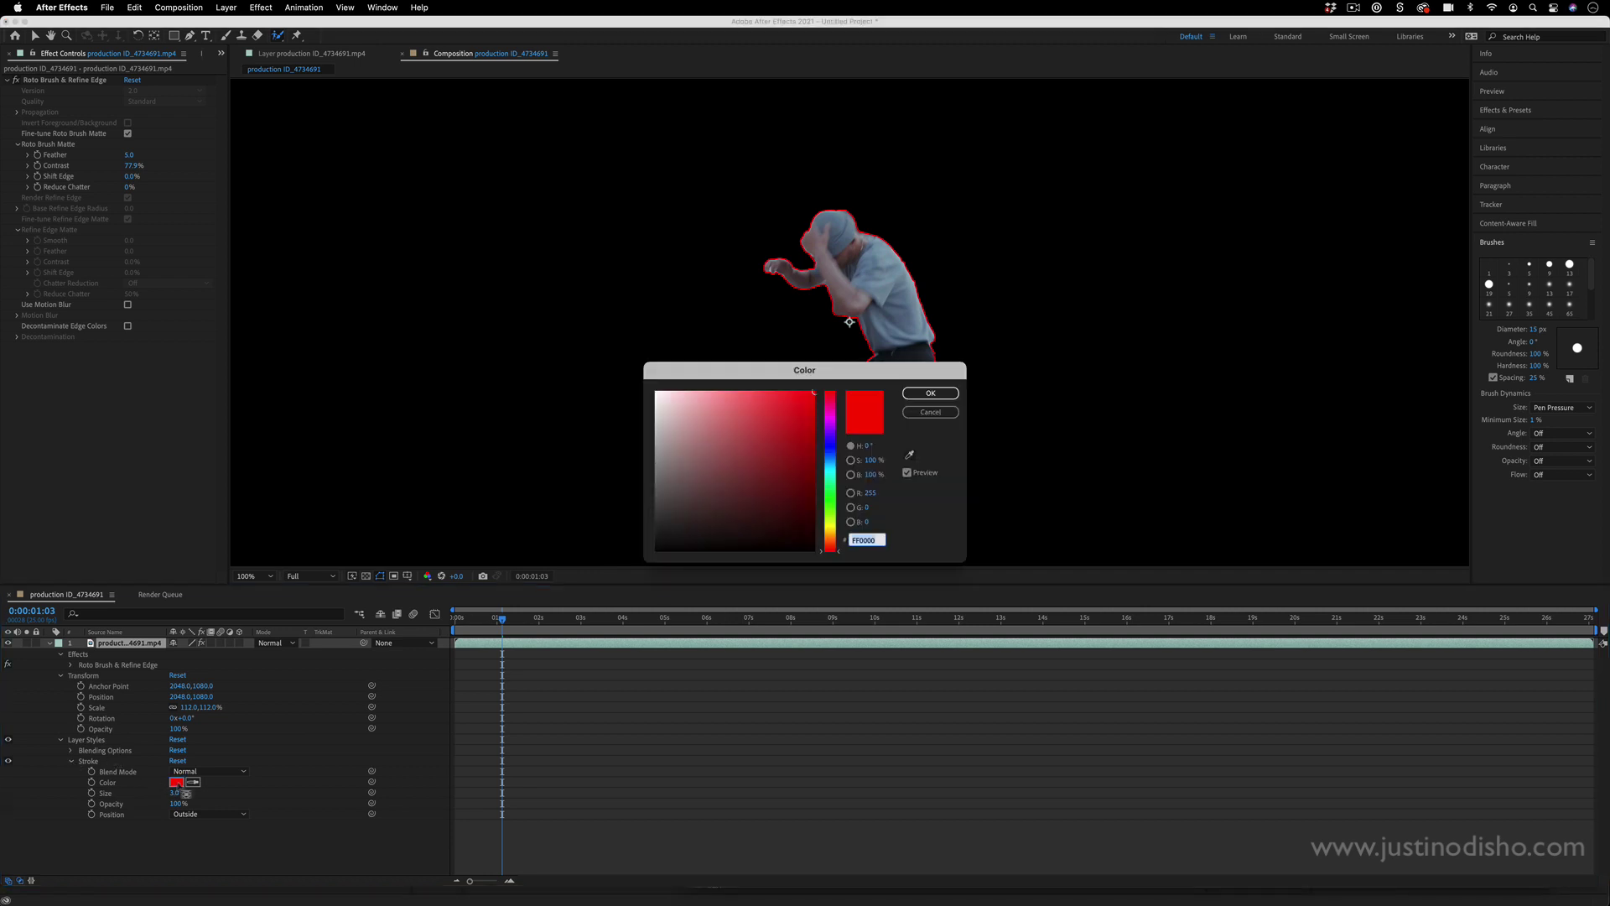
drag(783, 470, 621, 344)
click(931, 393)
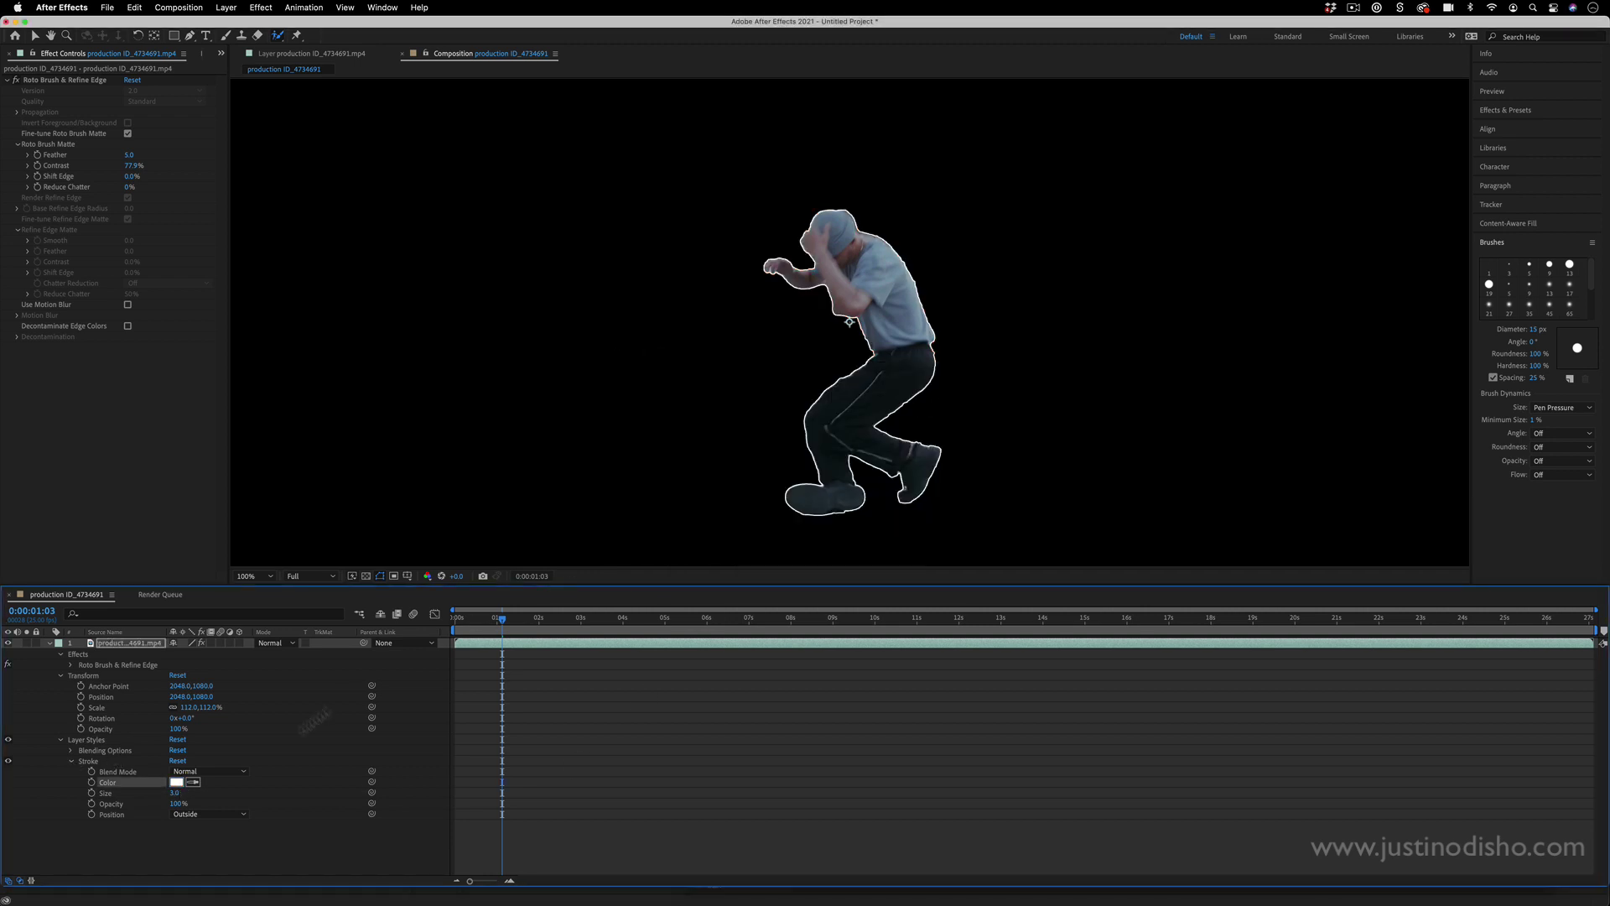
drag(176, 795, 232, 799)
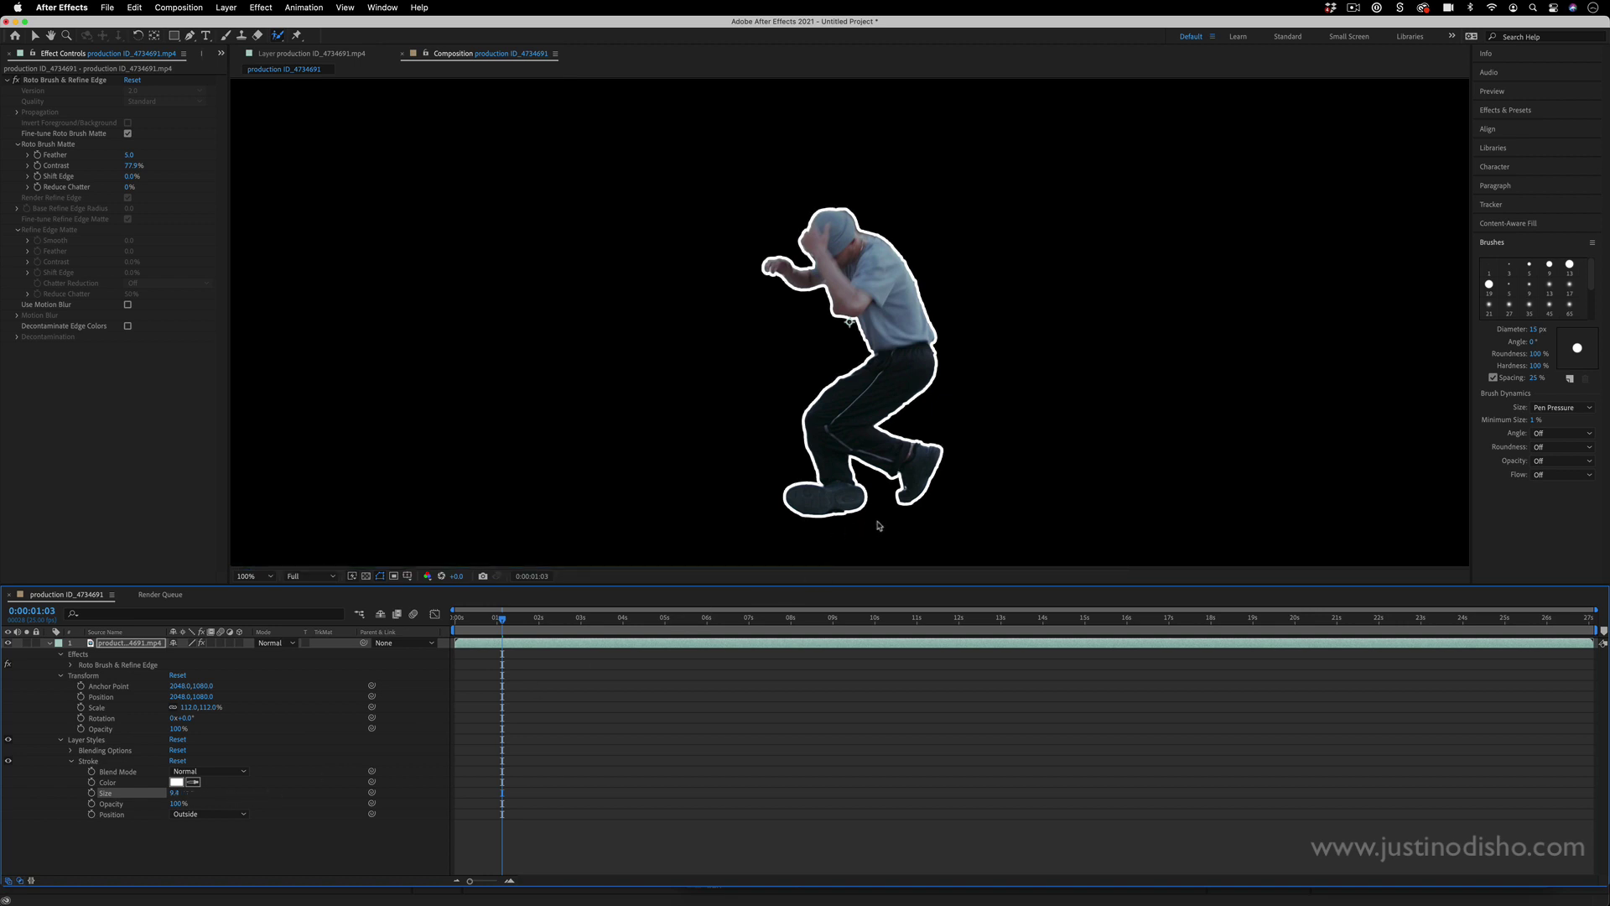
Step: Try a Center stroke position, then set the Stroke back to Outside with size 9.6
key(period)
key(comma)
click(202, 814)
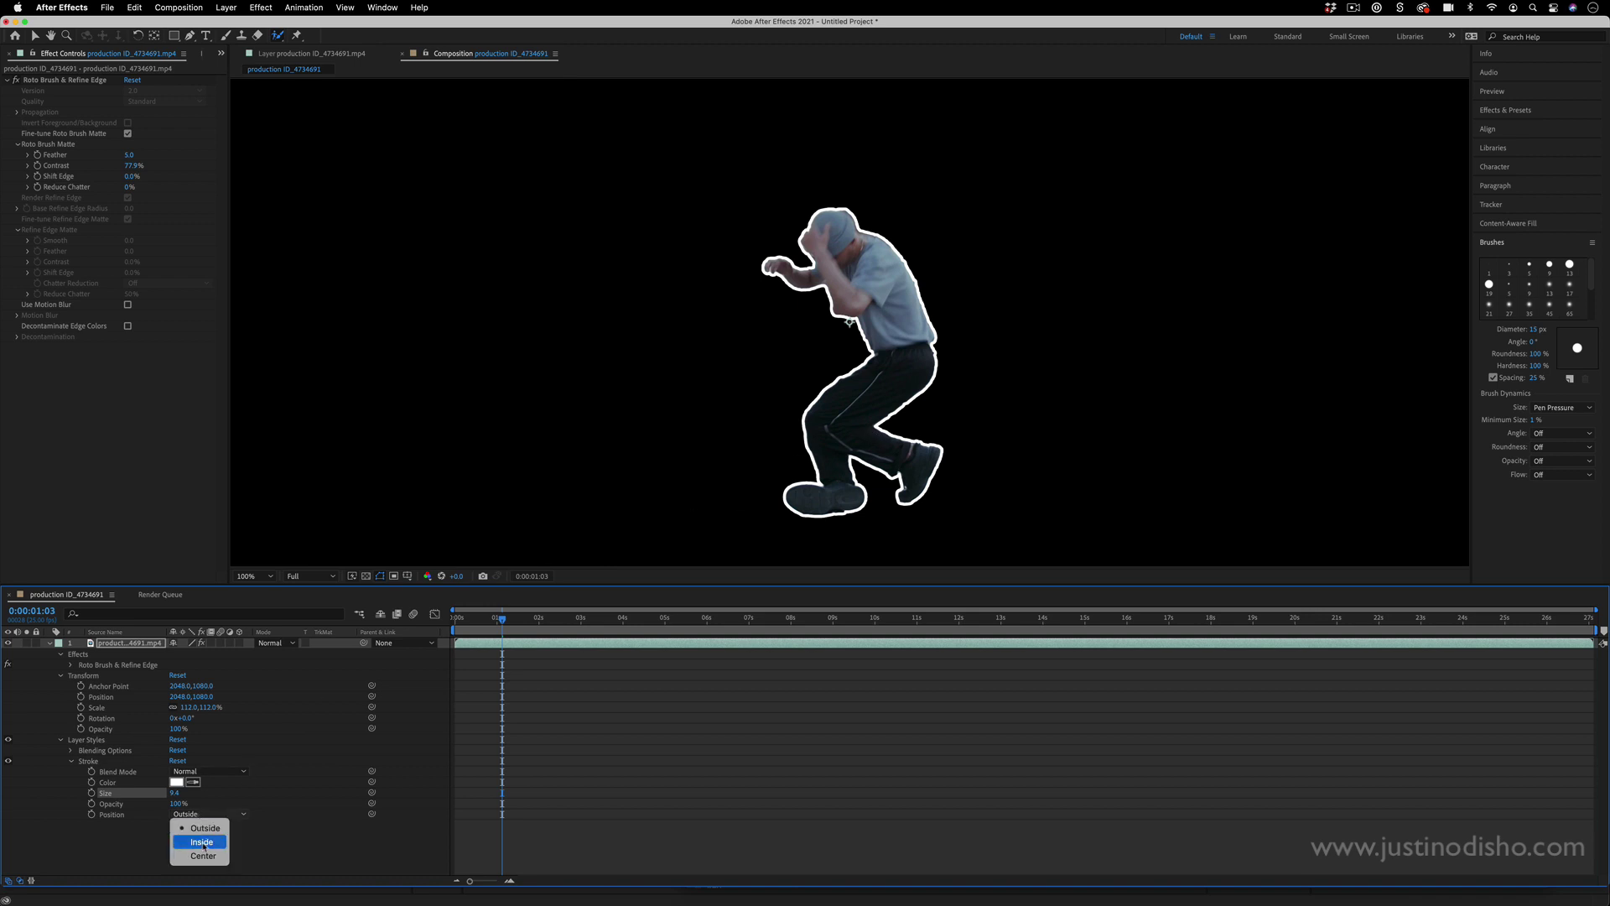
click(207, 856)
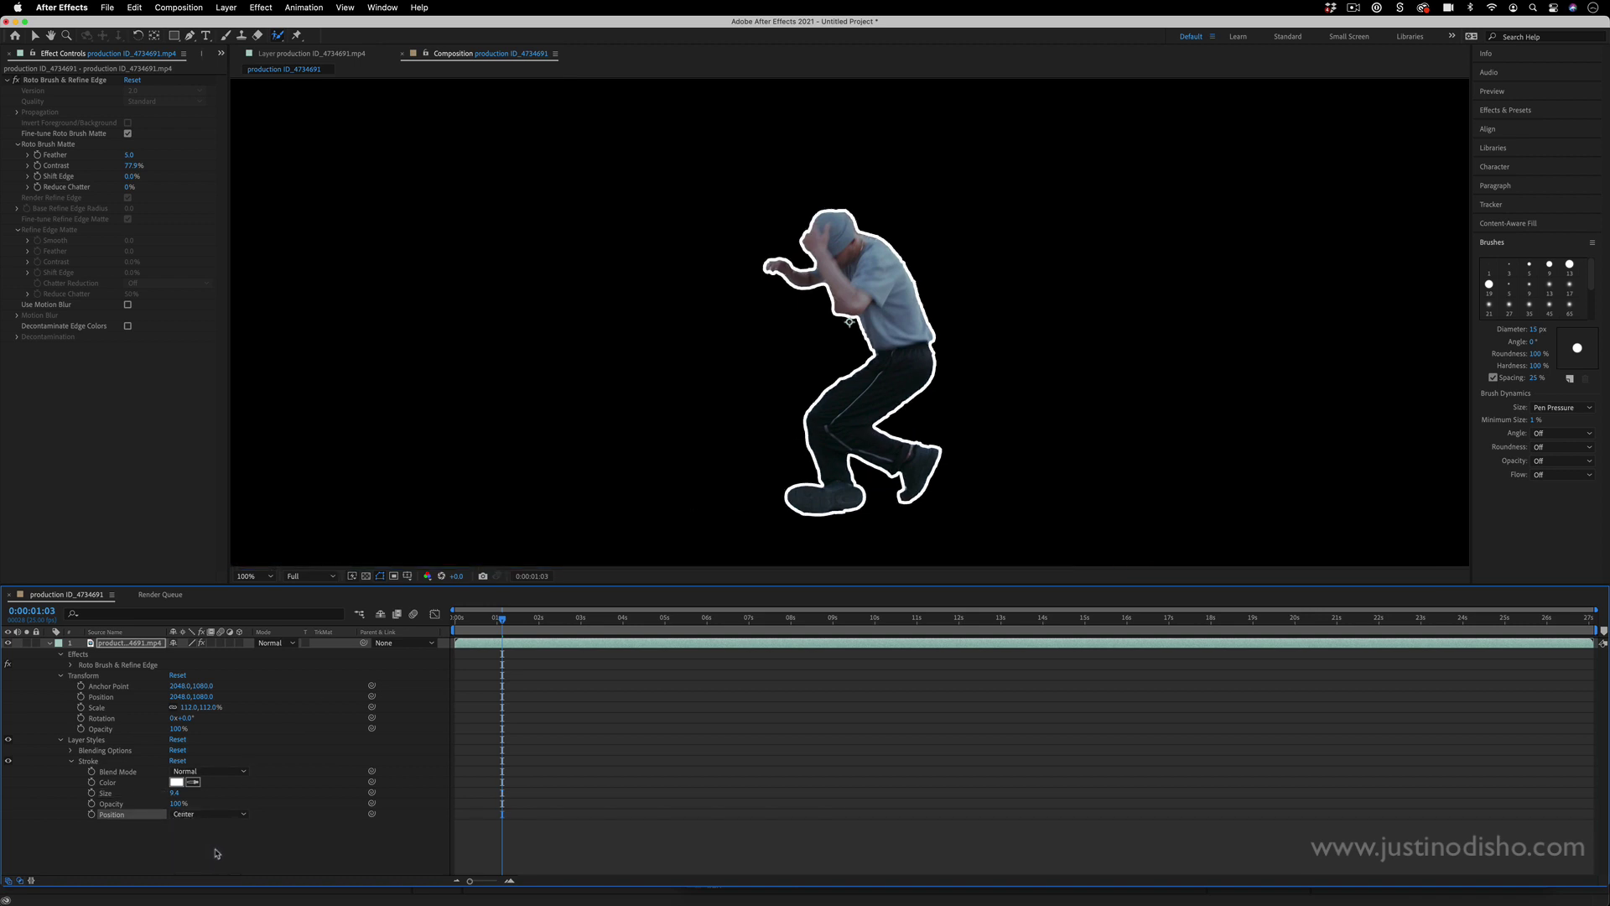
drag(173, 793, 159, 793)
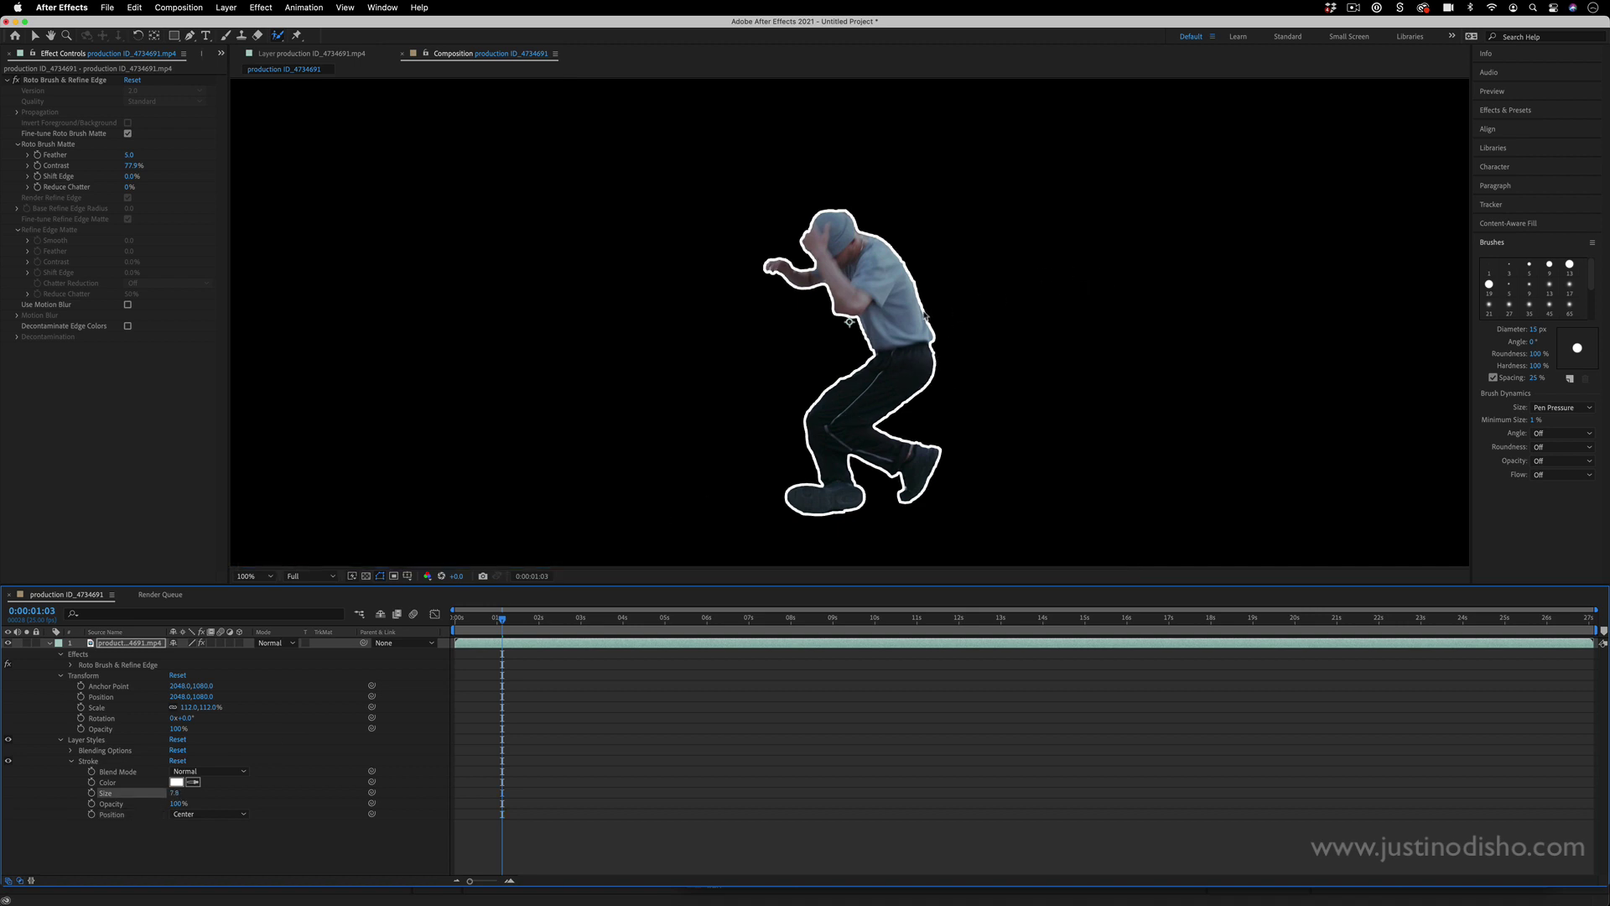
click(212, 813)
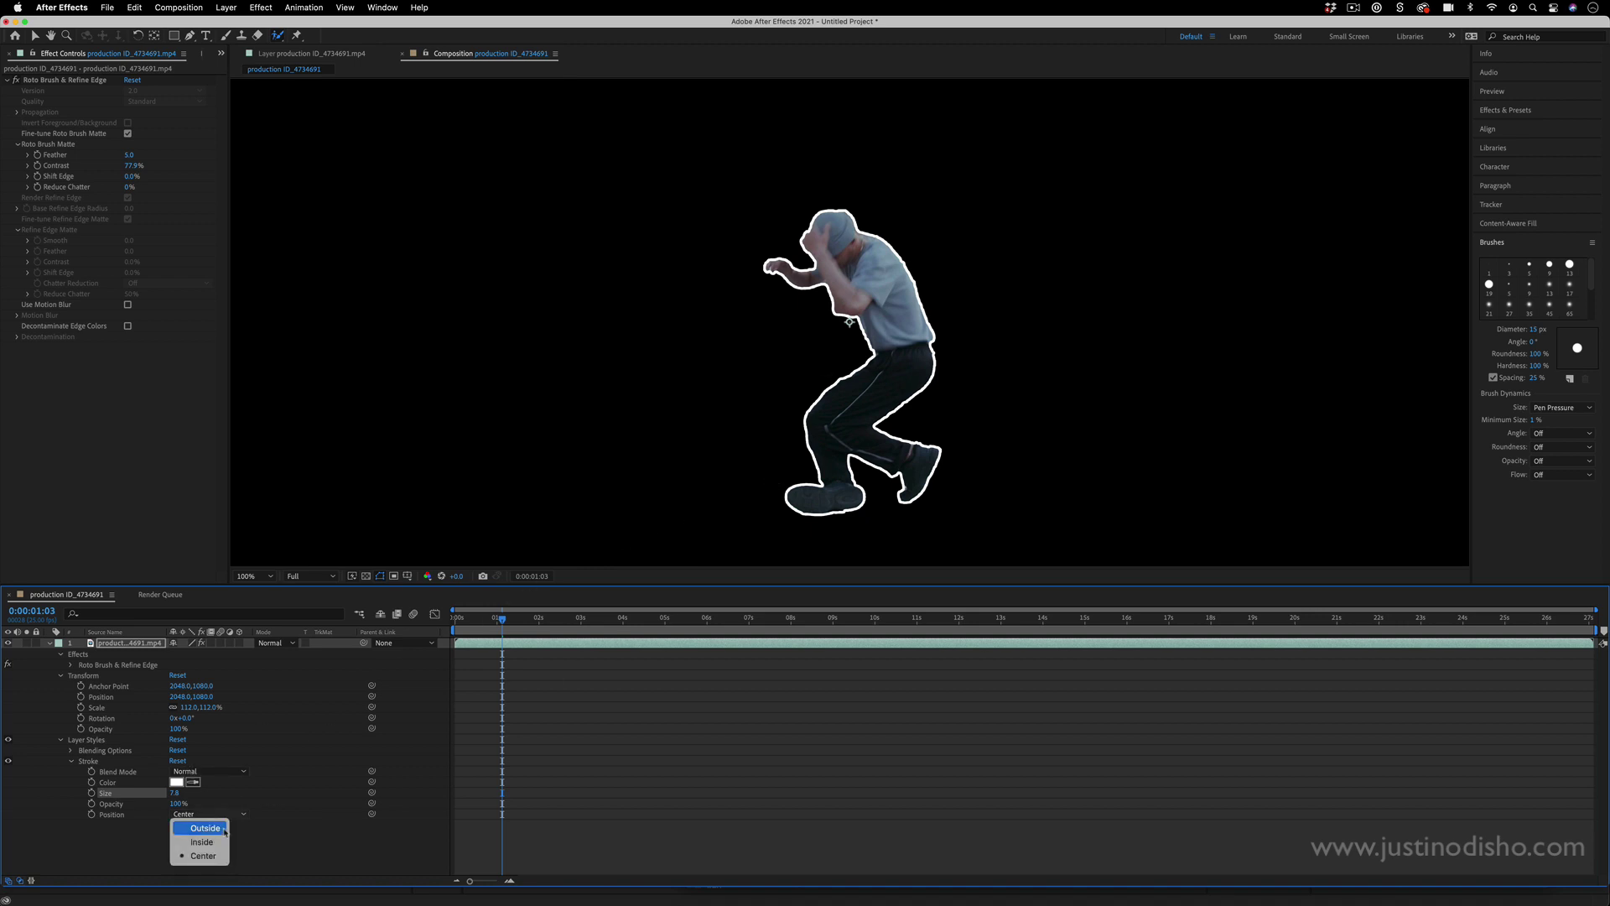
click(225, 831)
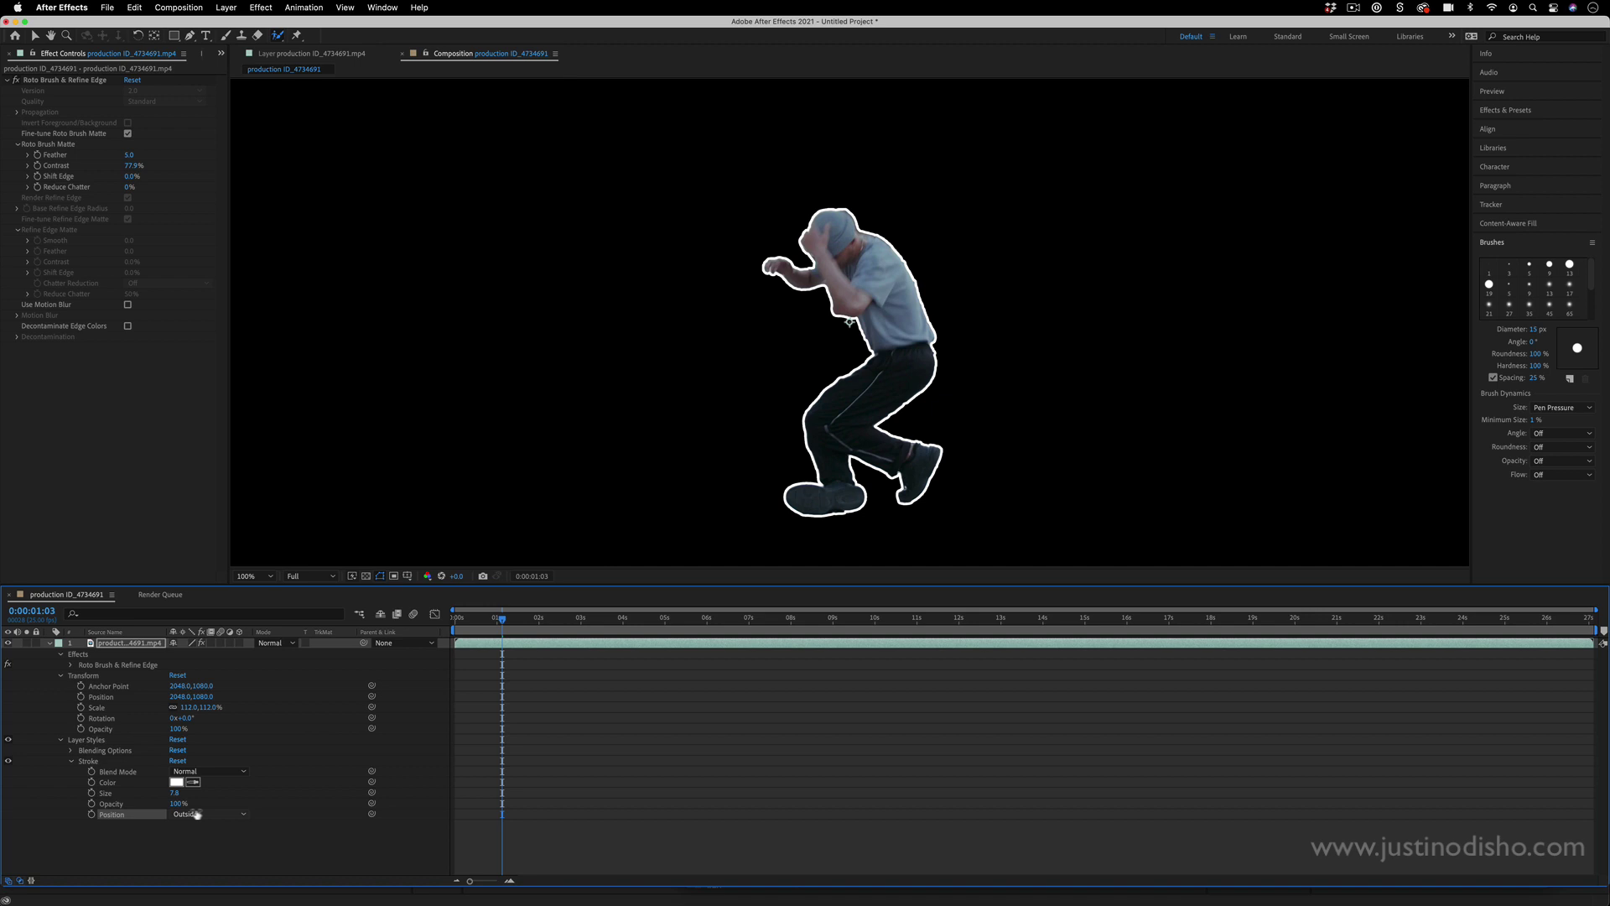
drag(174, 792, 184, 793)
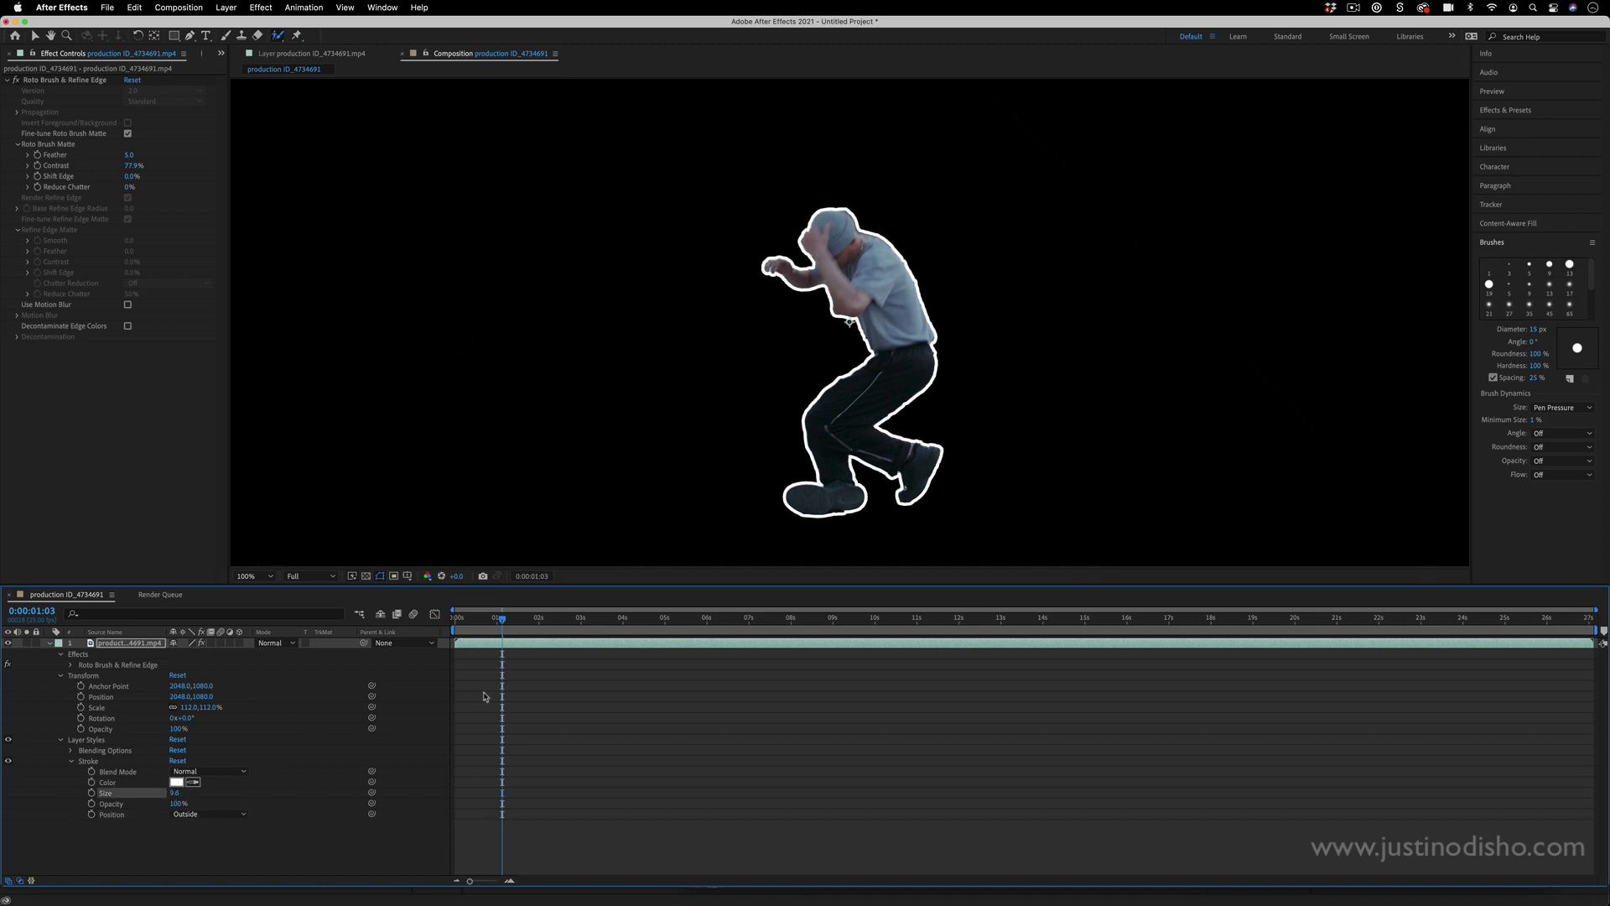
Step: Create a new solid with default settings and move Black Solid 2 beneath the dancer footage
click(227, 7)
mouse_move(276, 26)
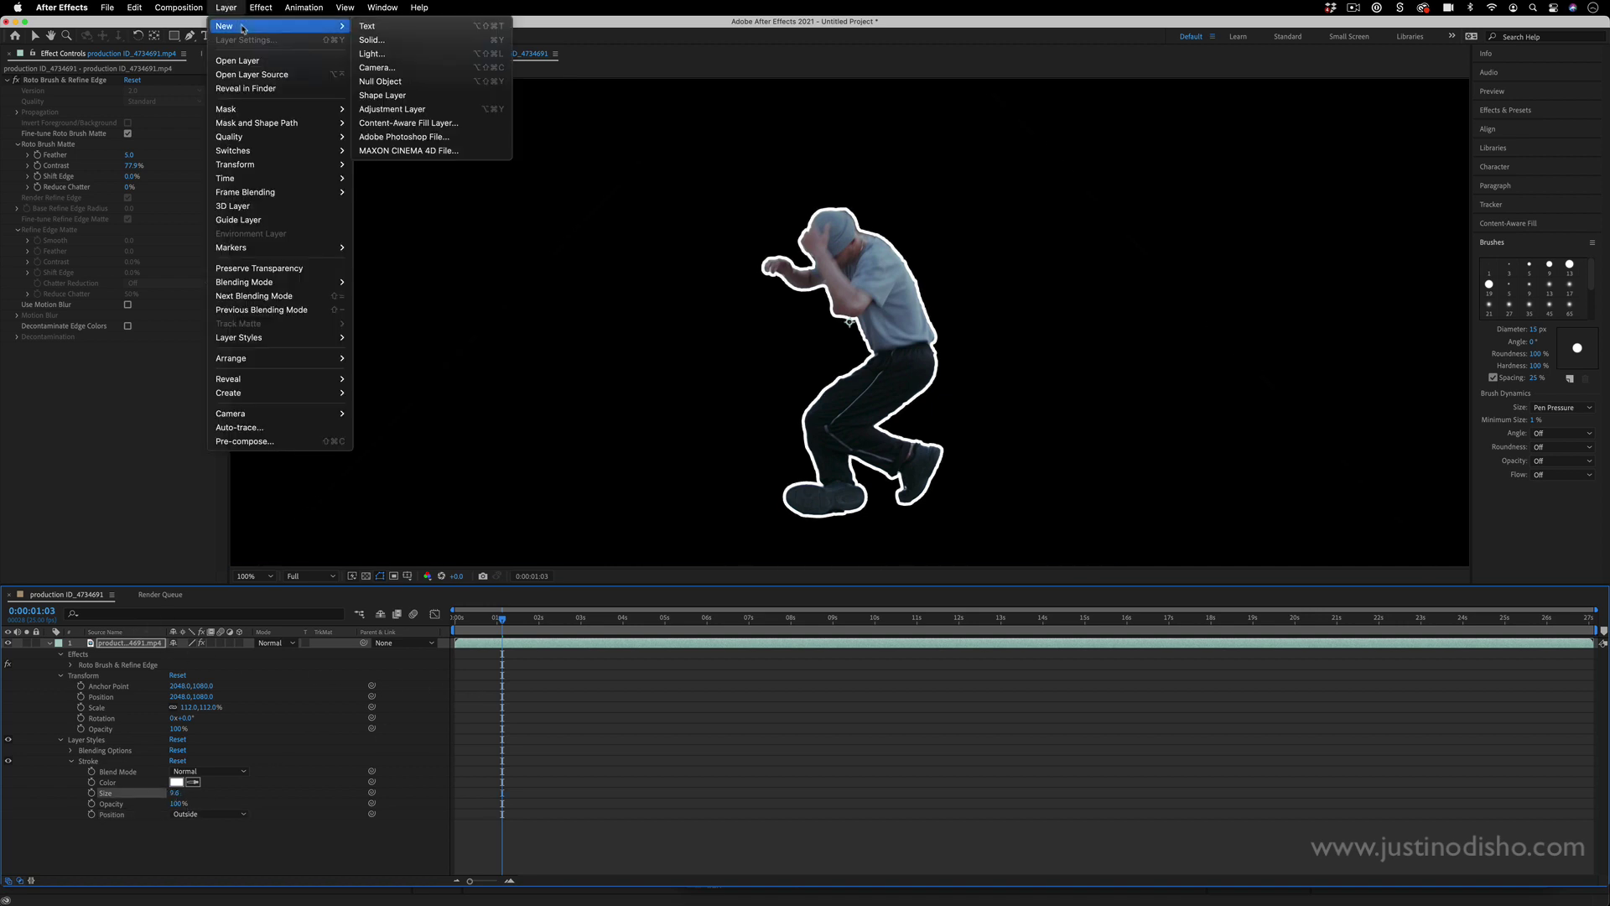
click(400, 40)
key(Return)
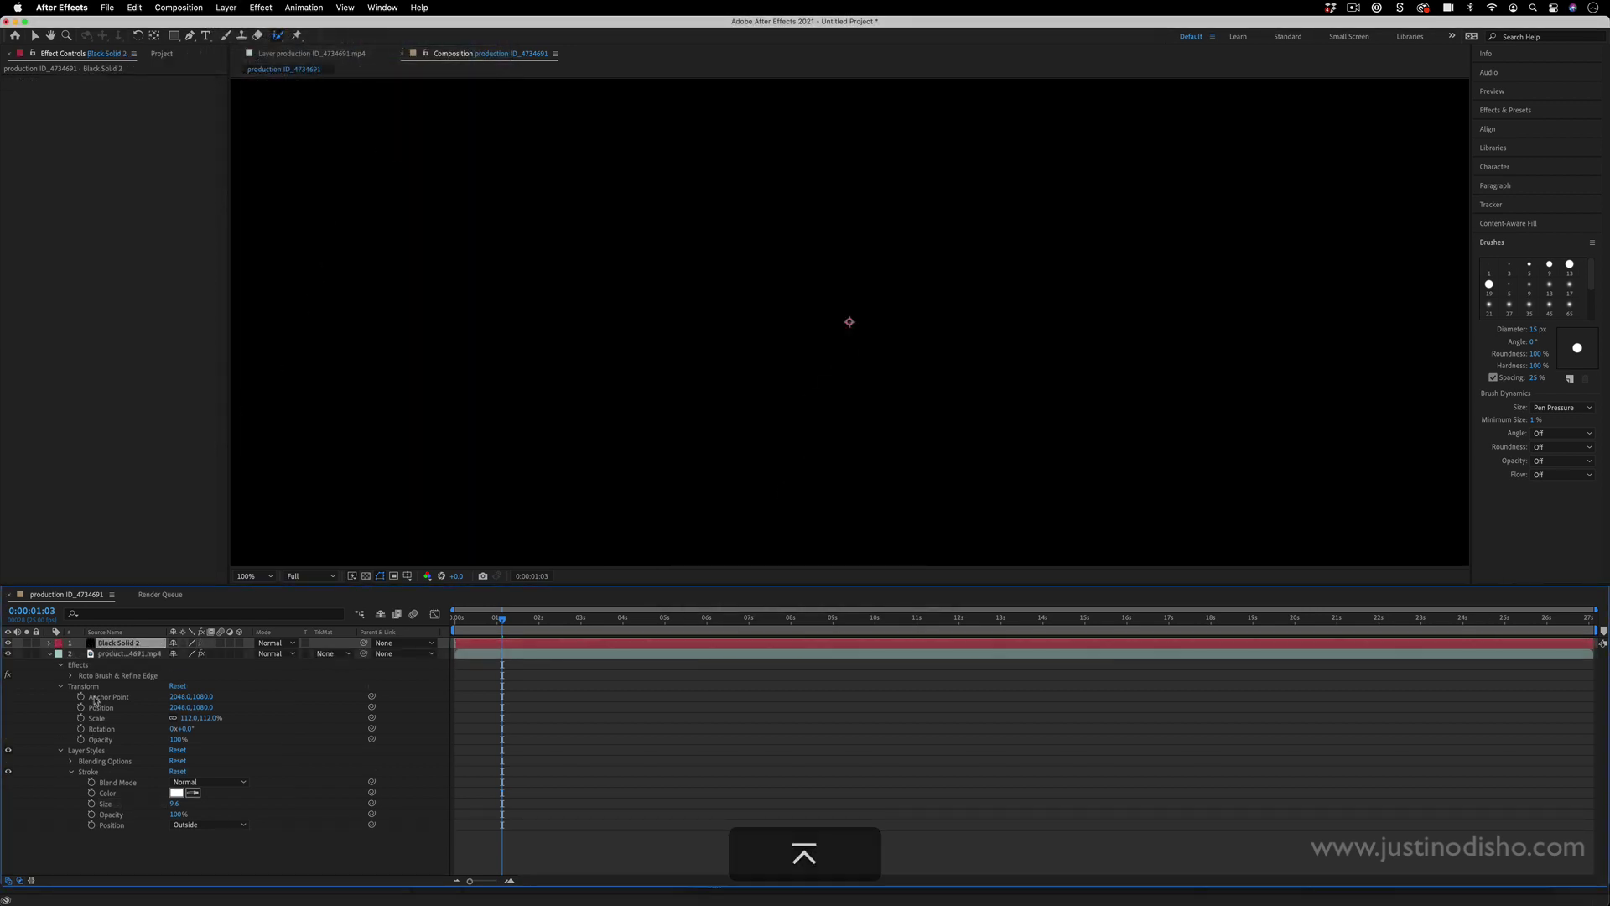
click(48, 653)
drag(115, 642, 123, 674)
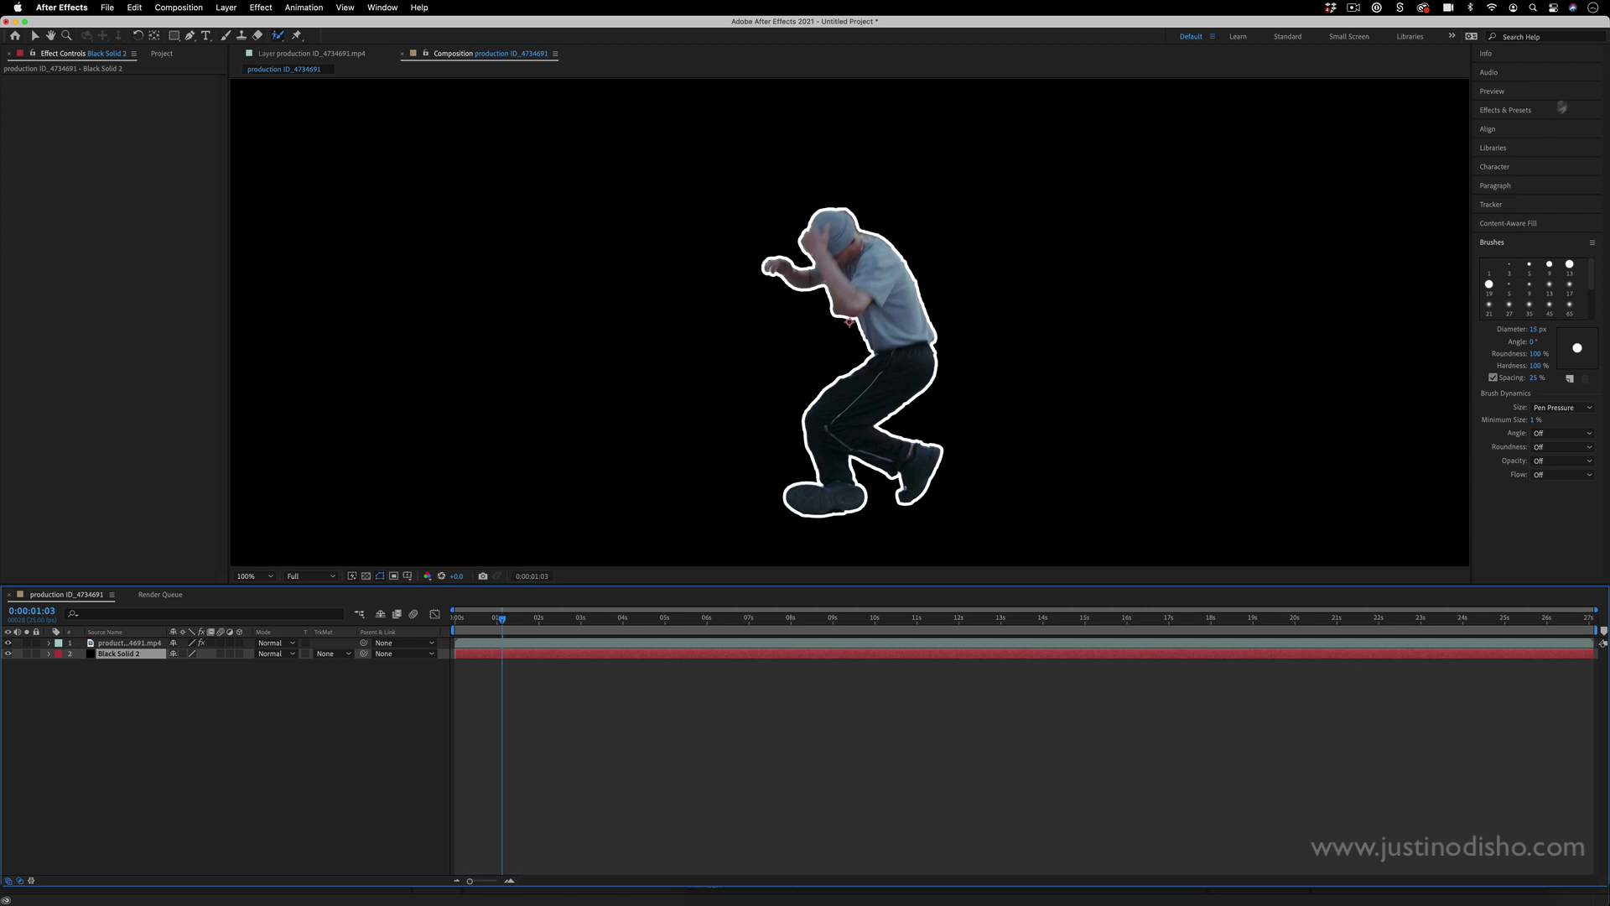
Step: Apply Gradient Ramp to Black Solid 2 by searching 'ramp' in Effects & Presets
click(1518, 113)
click(1515, 128)
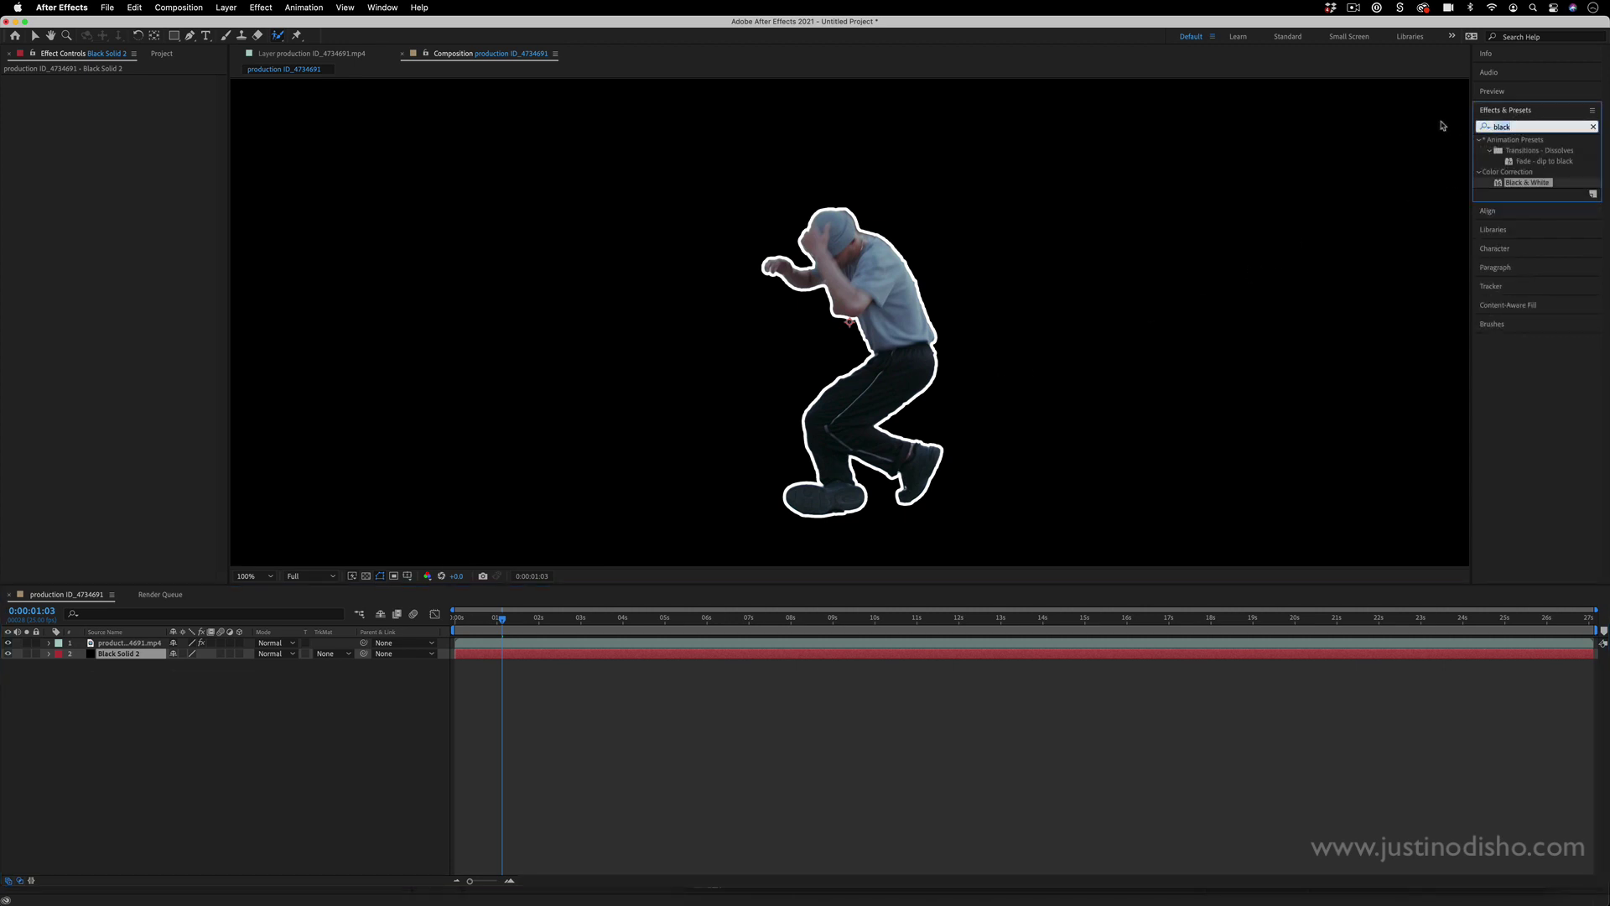
text(ramp)
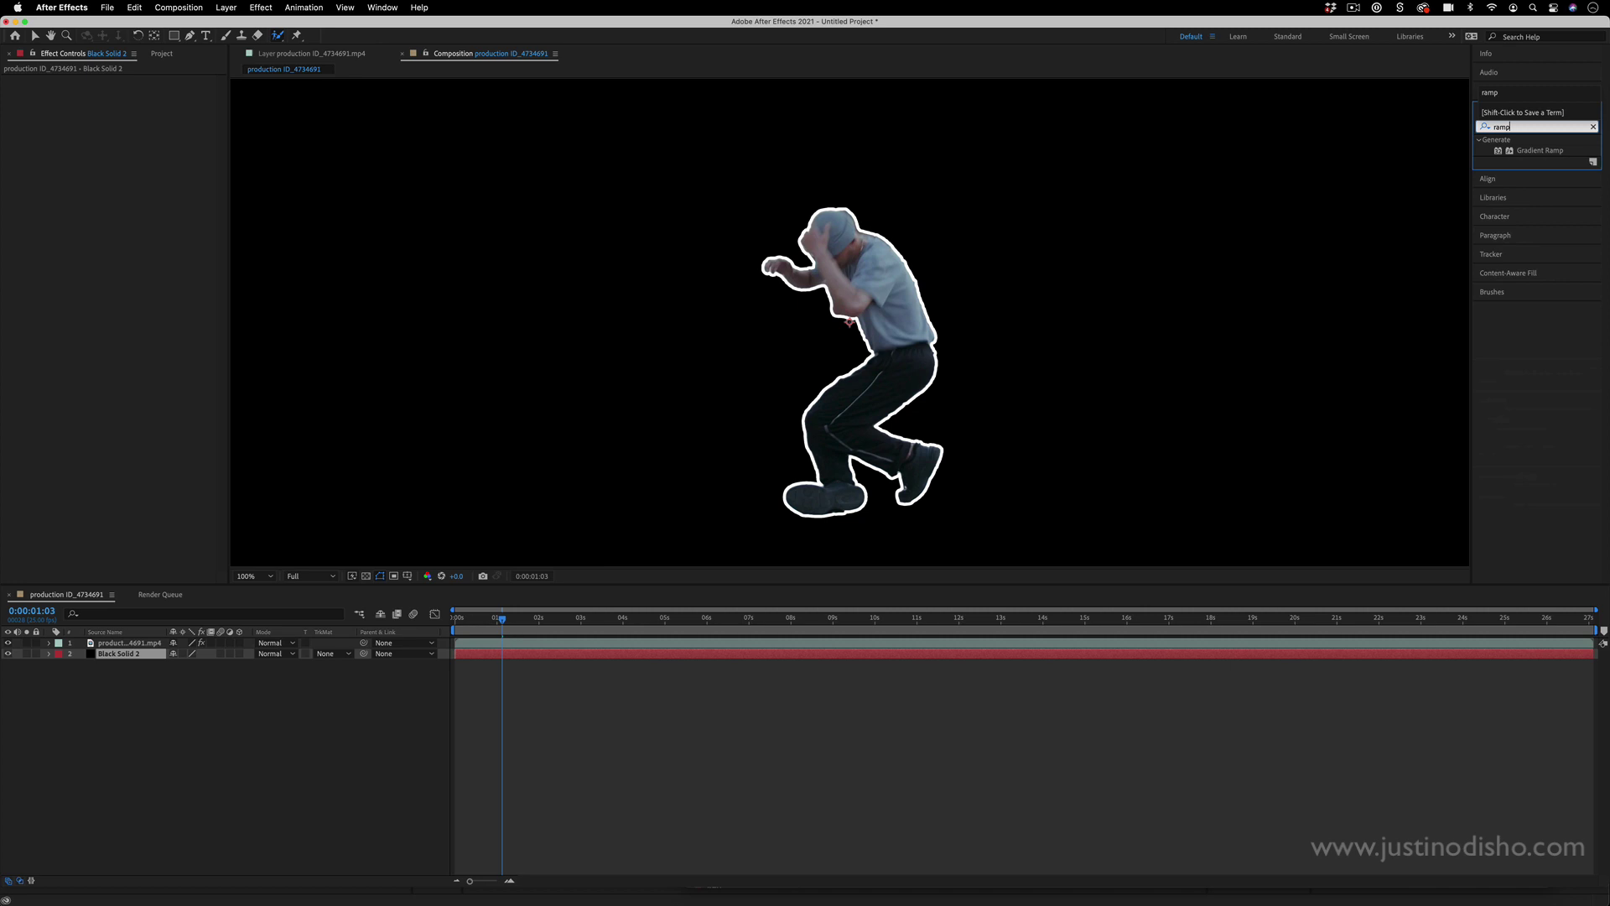
double_click(1556, 154)
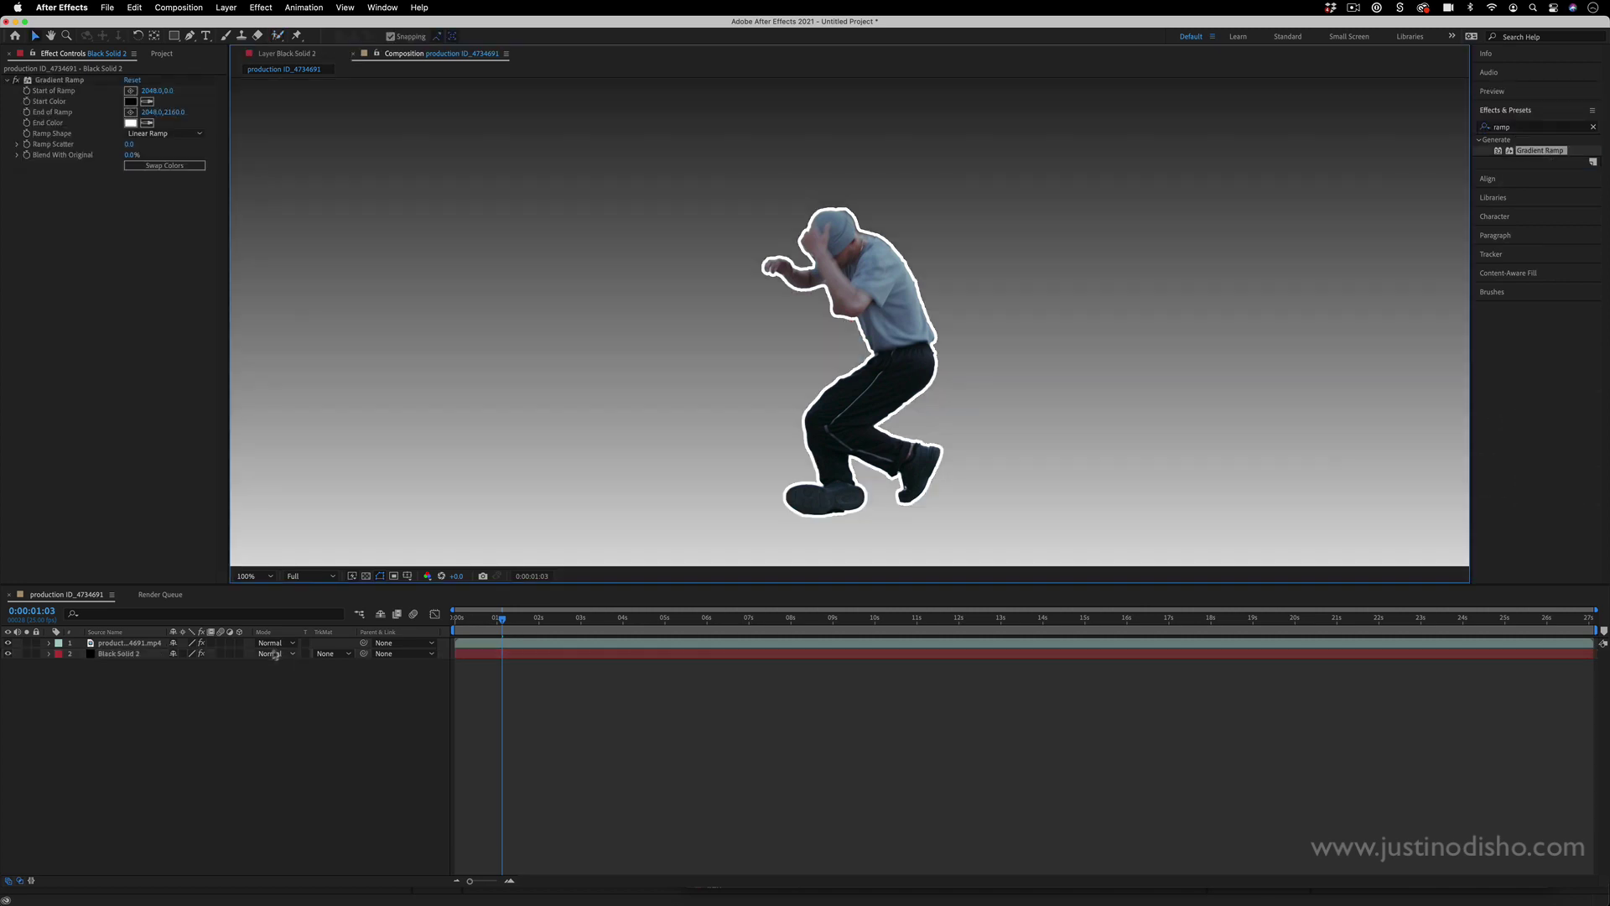
click(242, 720)
Step: Create Yellow Solid 1, place it below the dancer footage, and apply Gradient Ramp to it
click(225, 7)
mouse_move(252, 25)
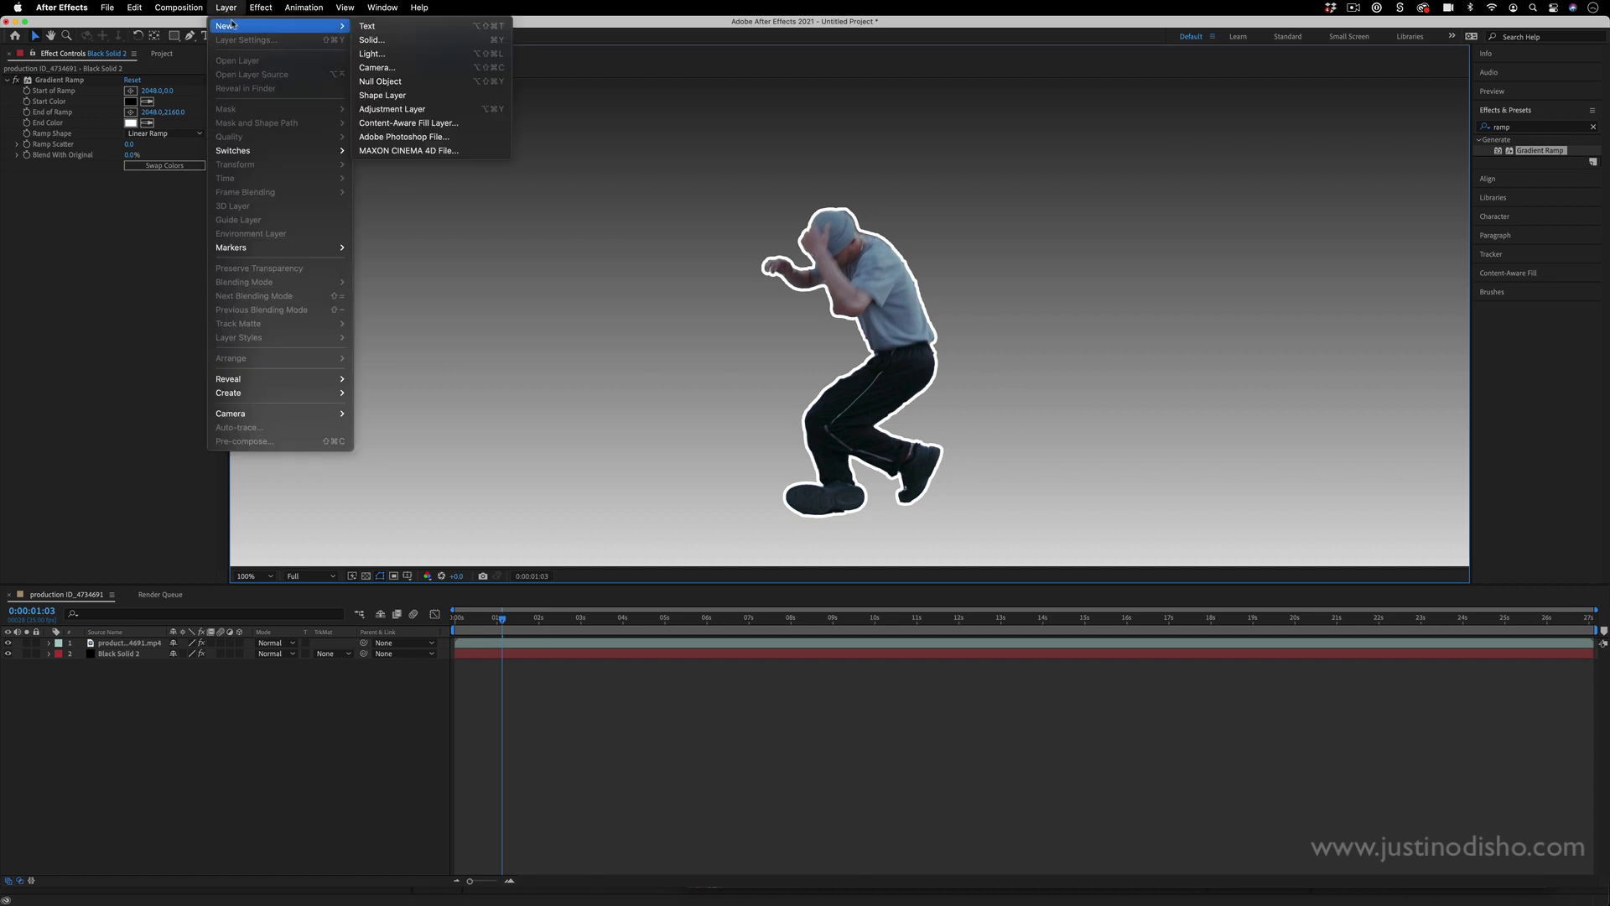
click(373, 41)
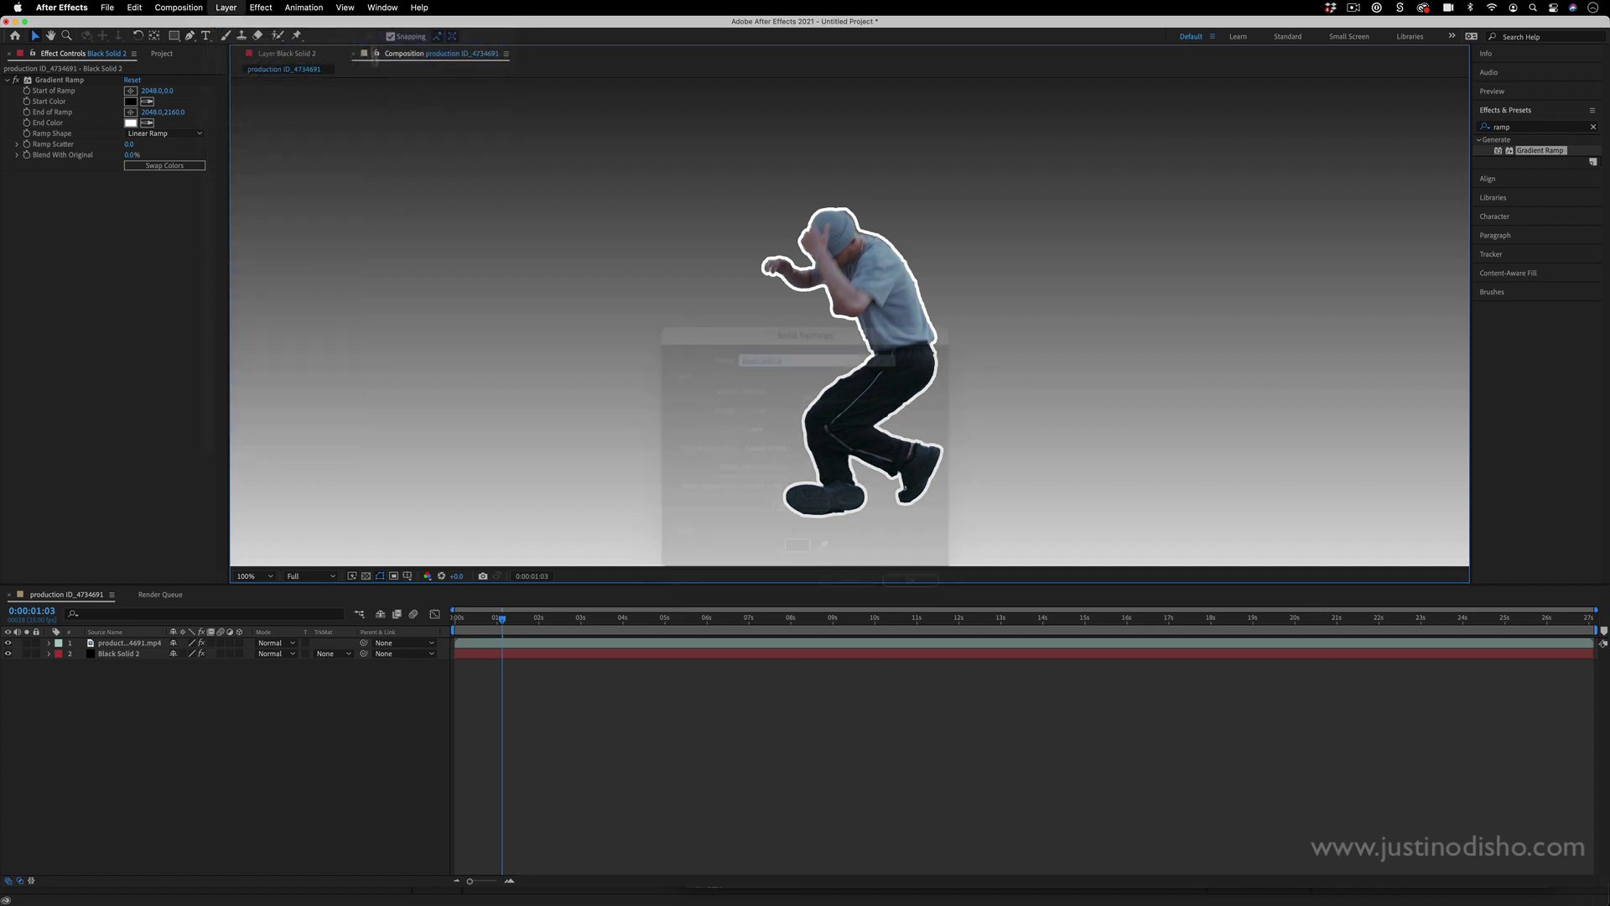
click(805, 546)
click(817, 407)
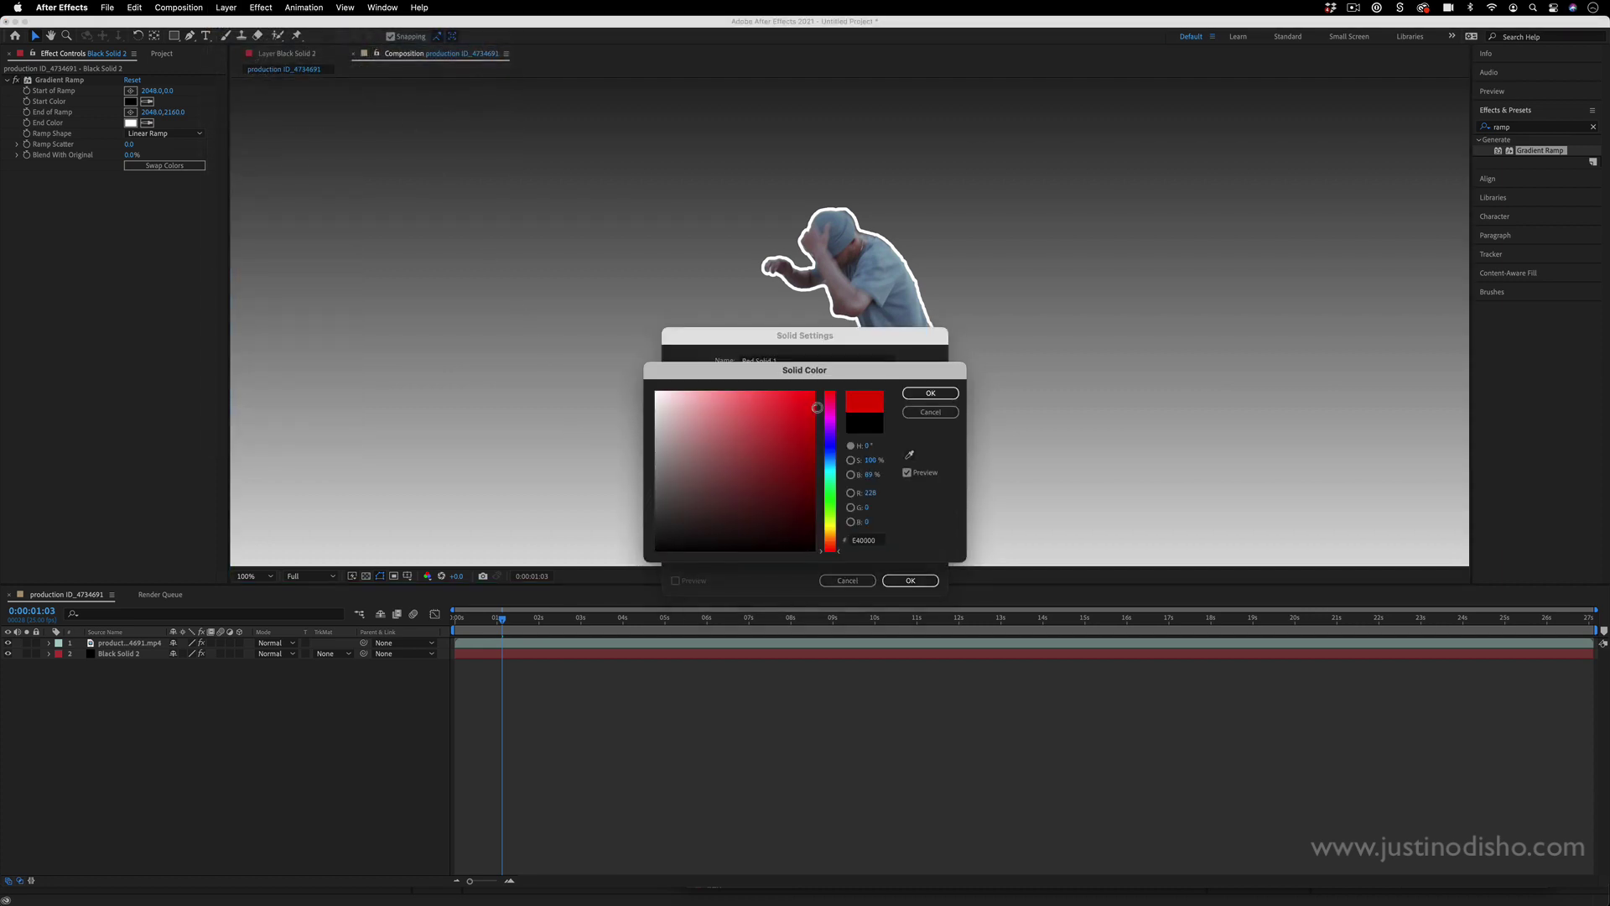
drag(831, 535, 831, 506)
click(931, 394)
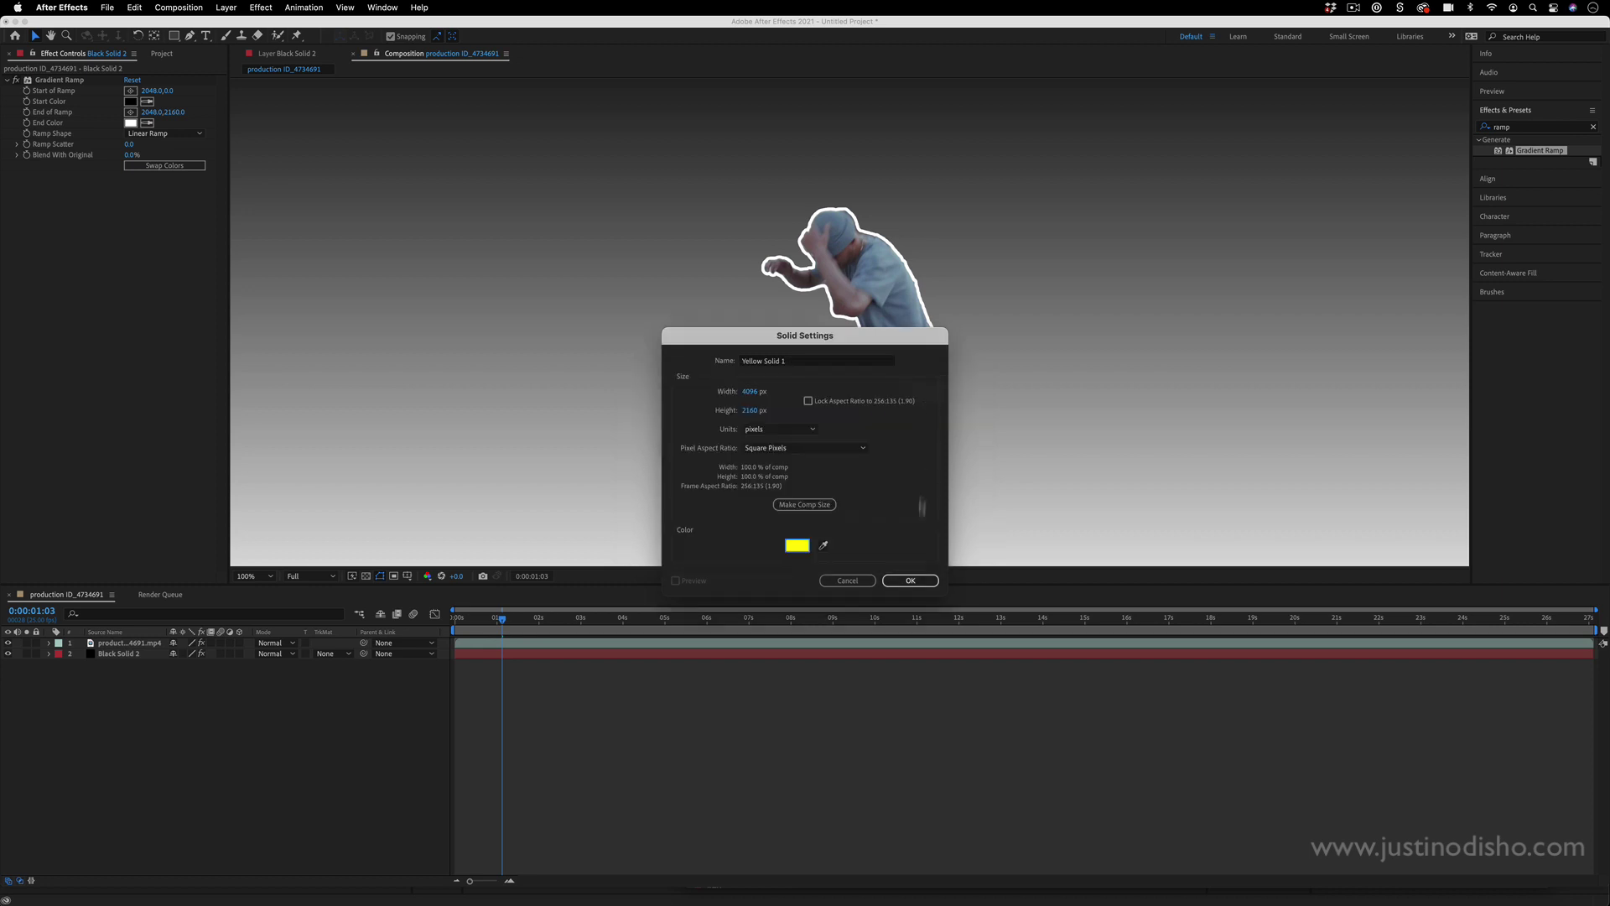
click(912, 581)
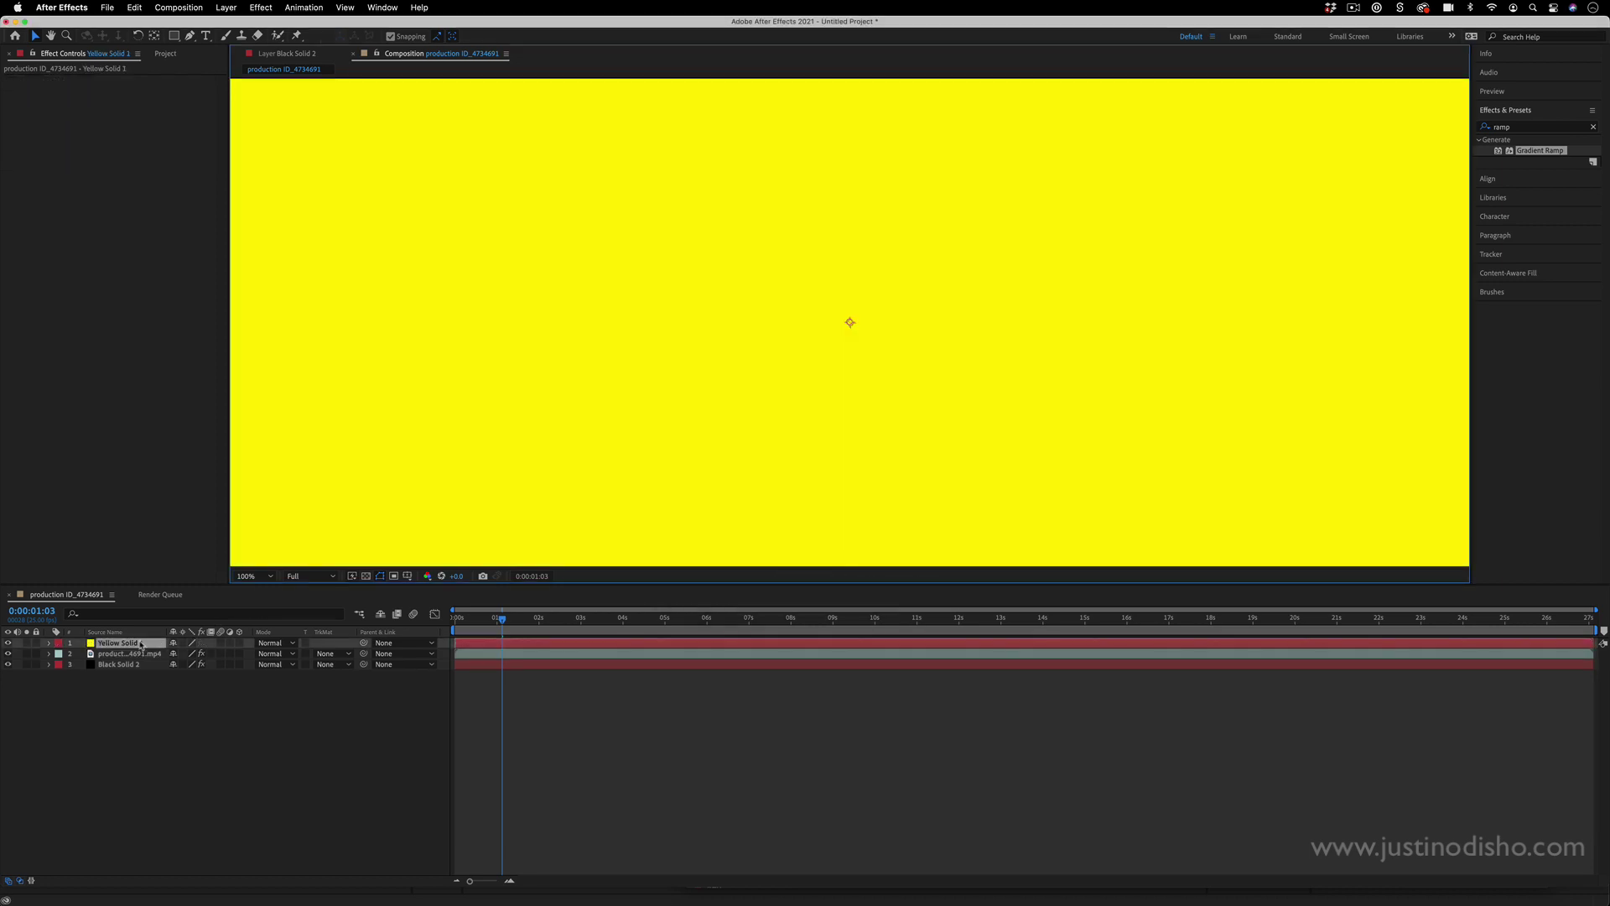
drag(141, 644, 143, 663)
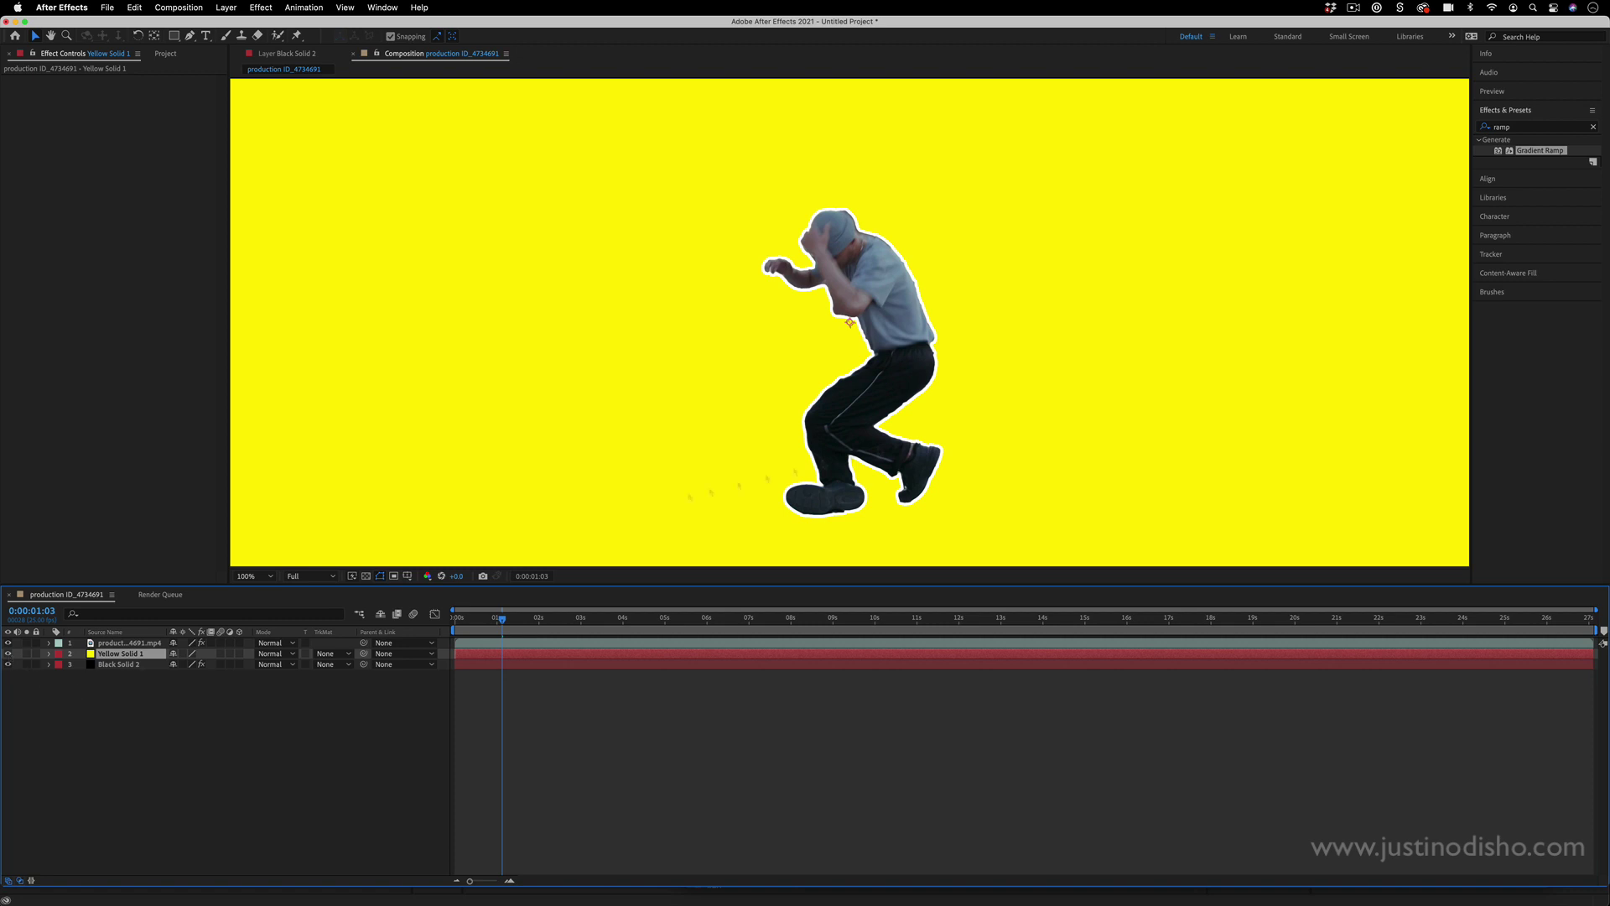
drag(1541, 151, 139, 654)
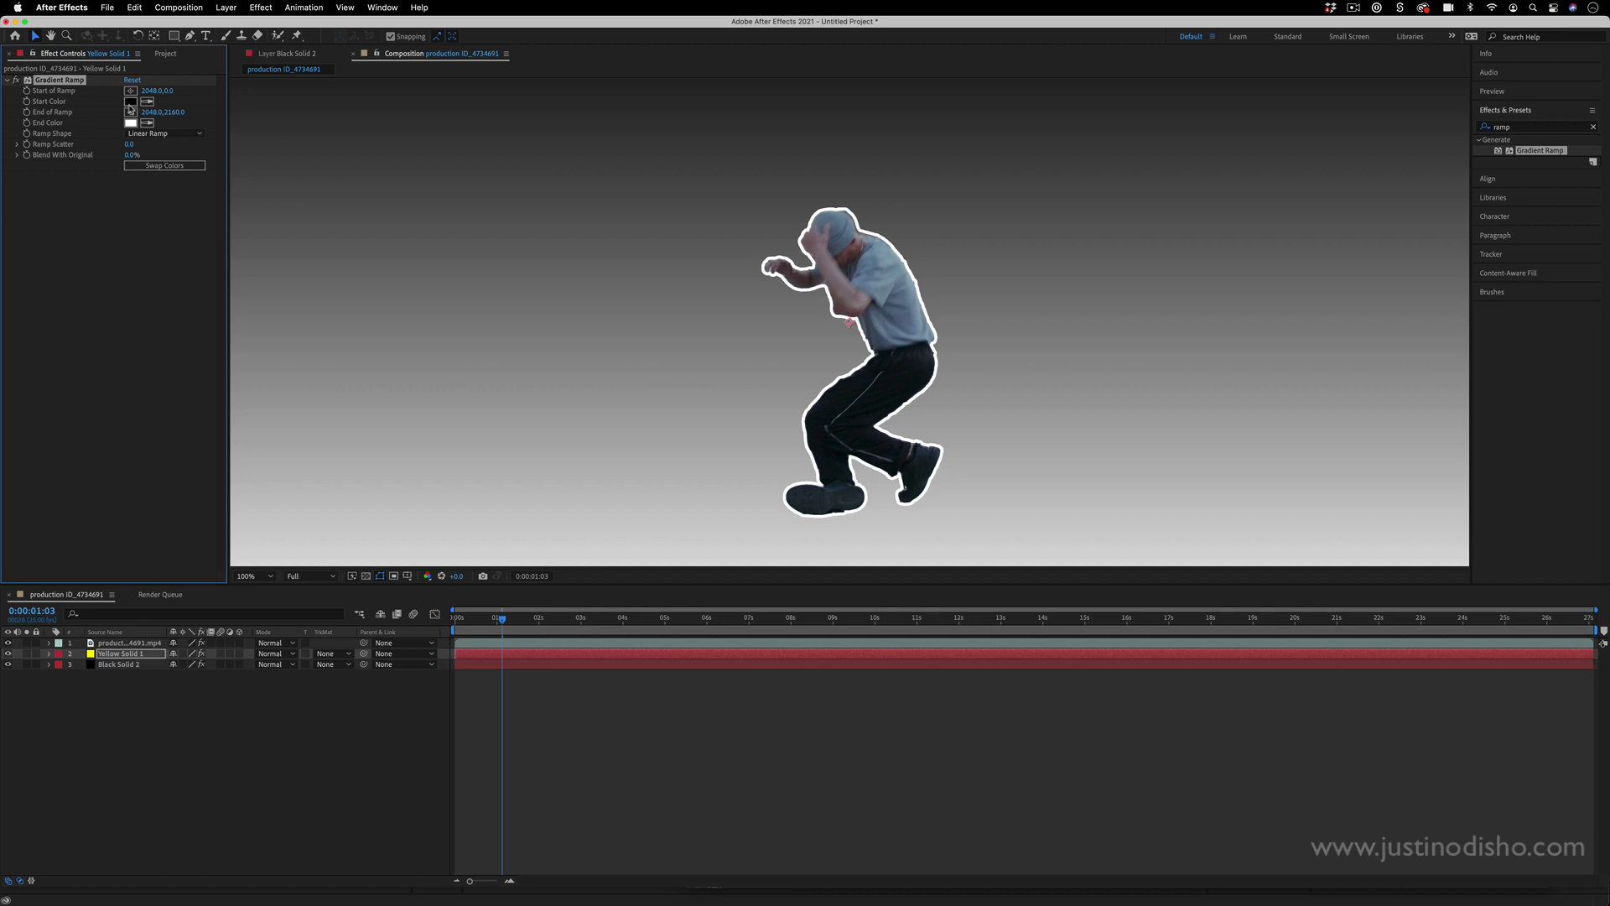
Step: Set the Gradient Ramp Start Color to bright yellow
click(130, 104)
click(833, 514)
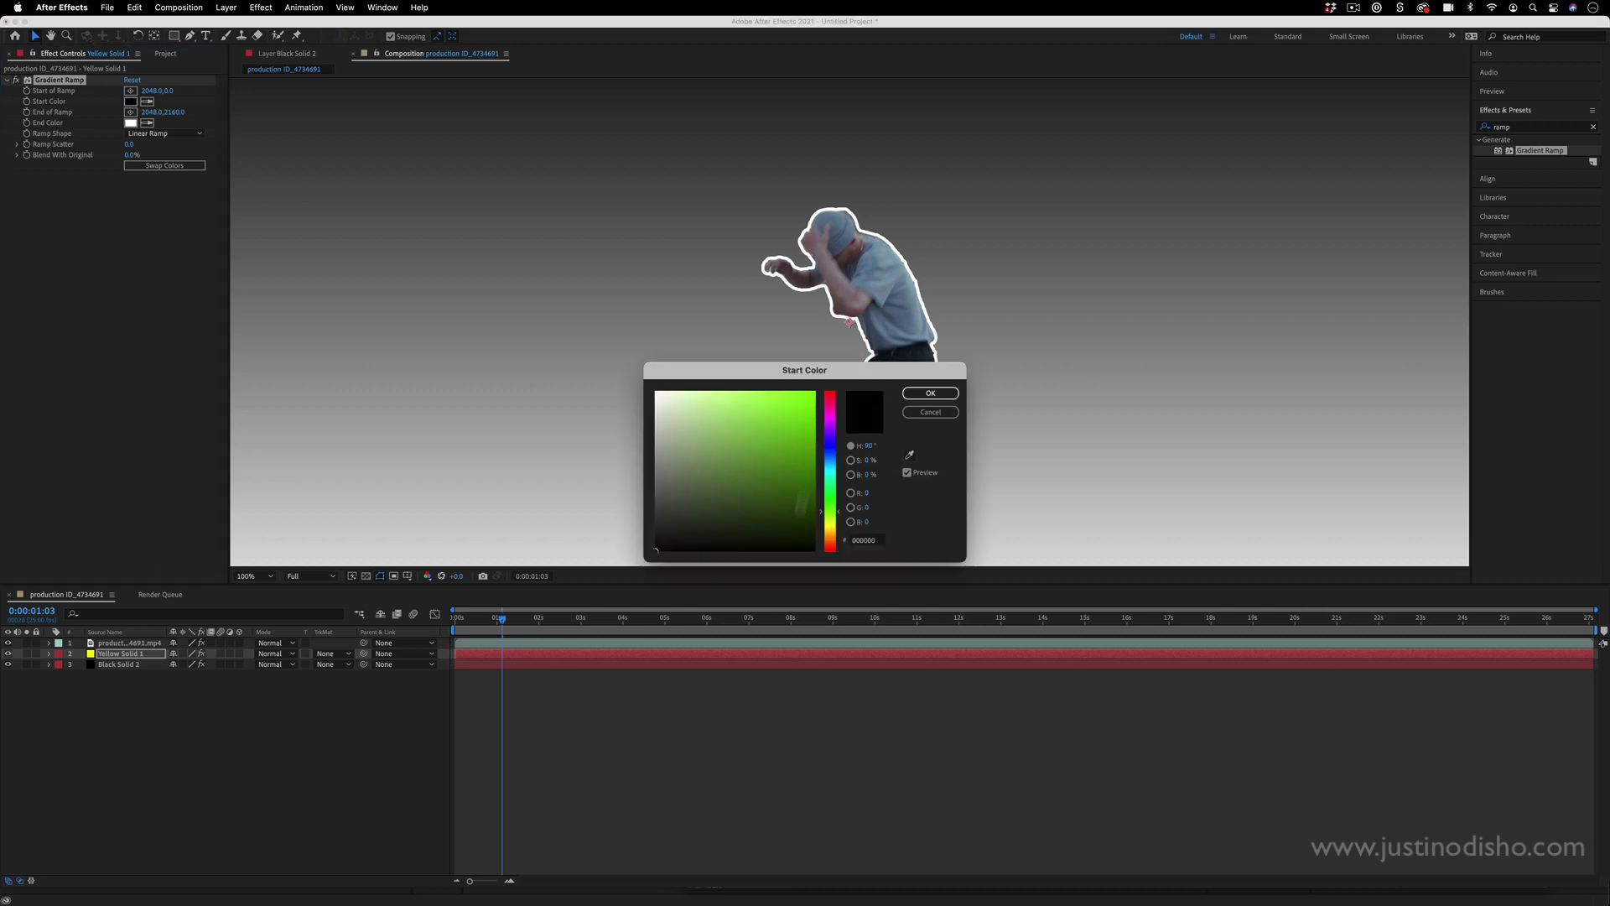
click(814, 392)
click(833, 528)
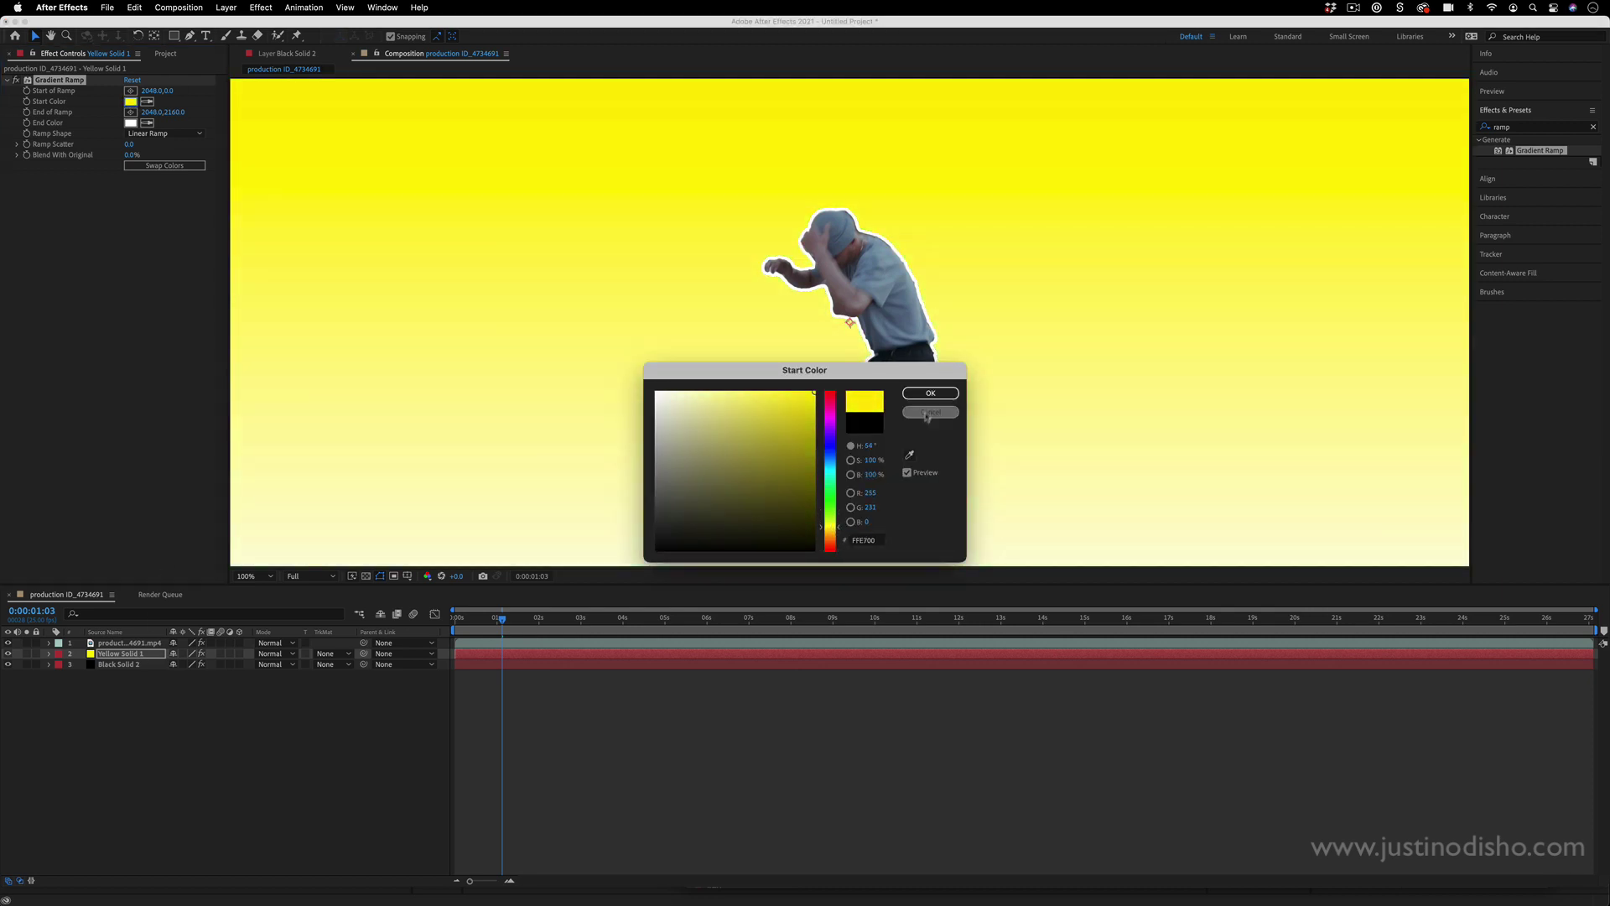
click(930, 393)
Step: Set the Gradient Ramp End Color to a deeper golden yellow
click(130, 122)
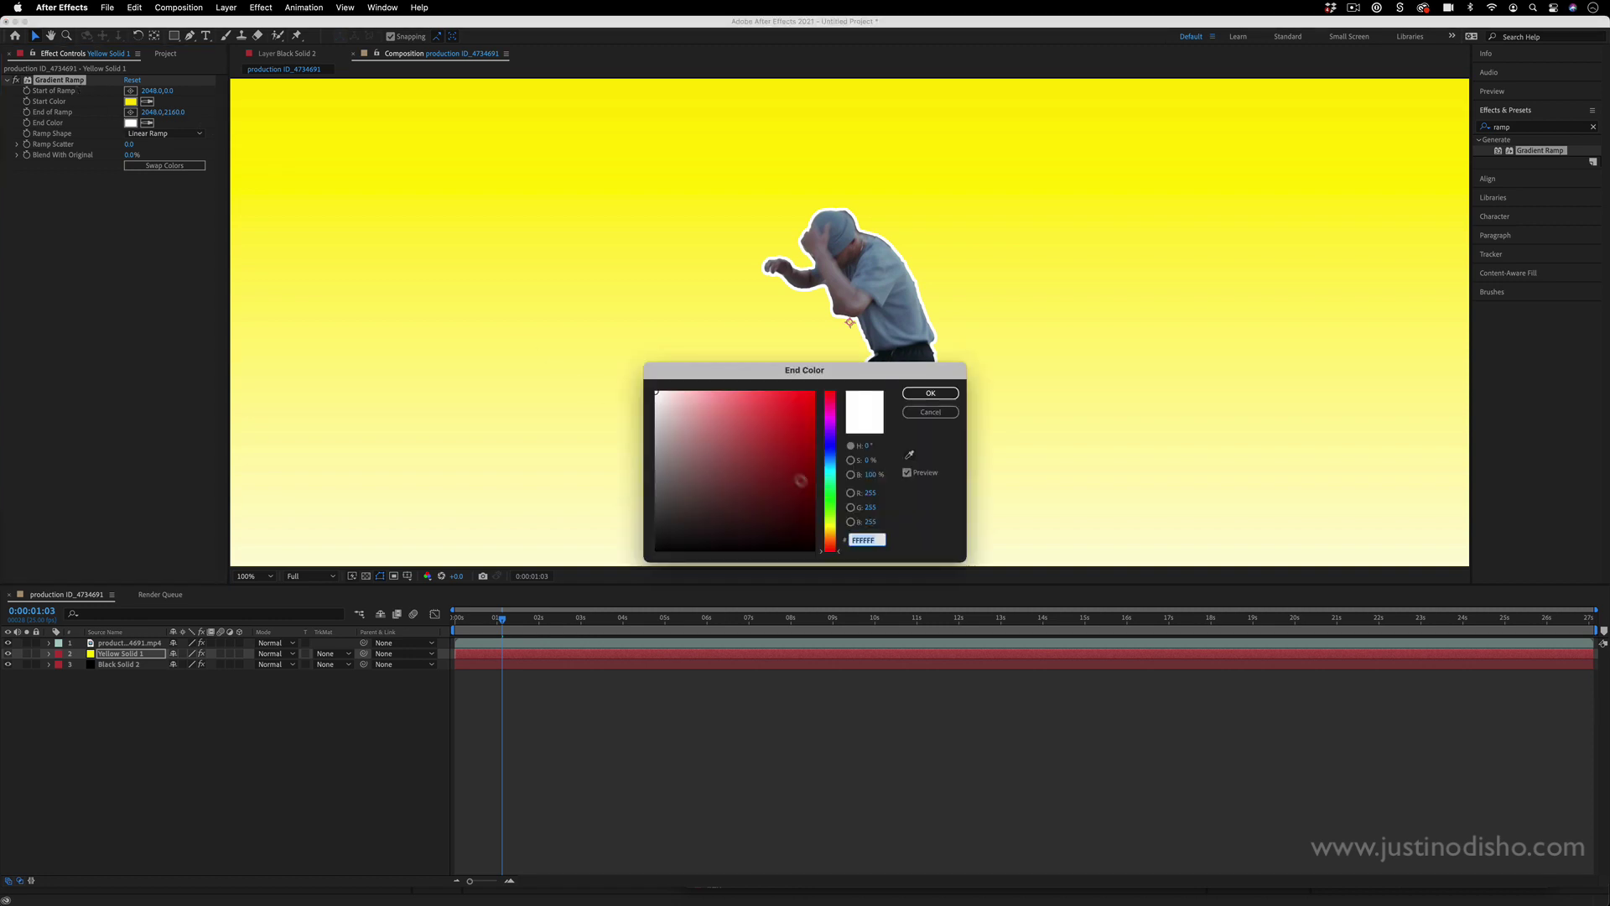
click(830, 530)
click(819, 403)
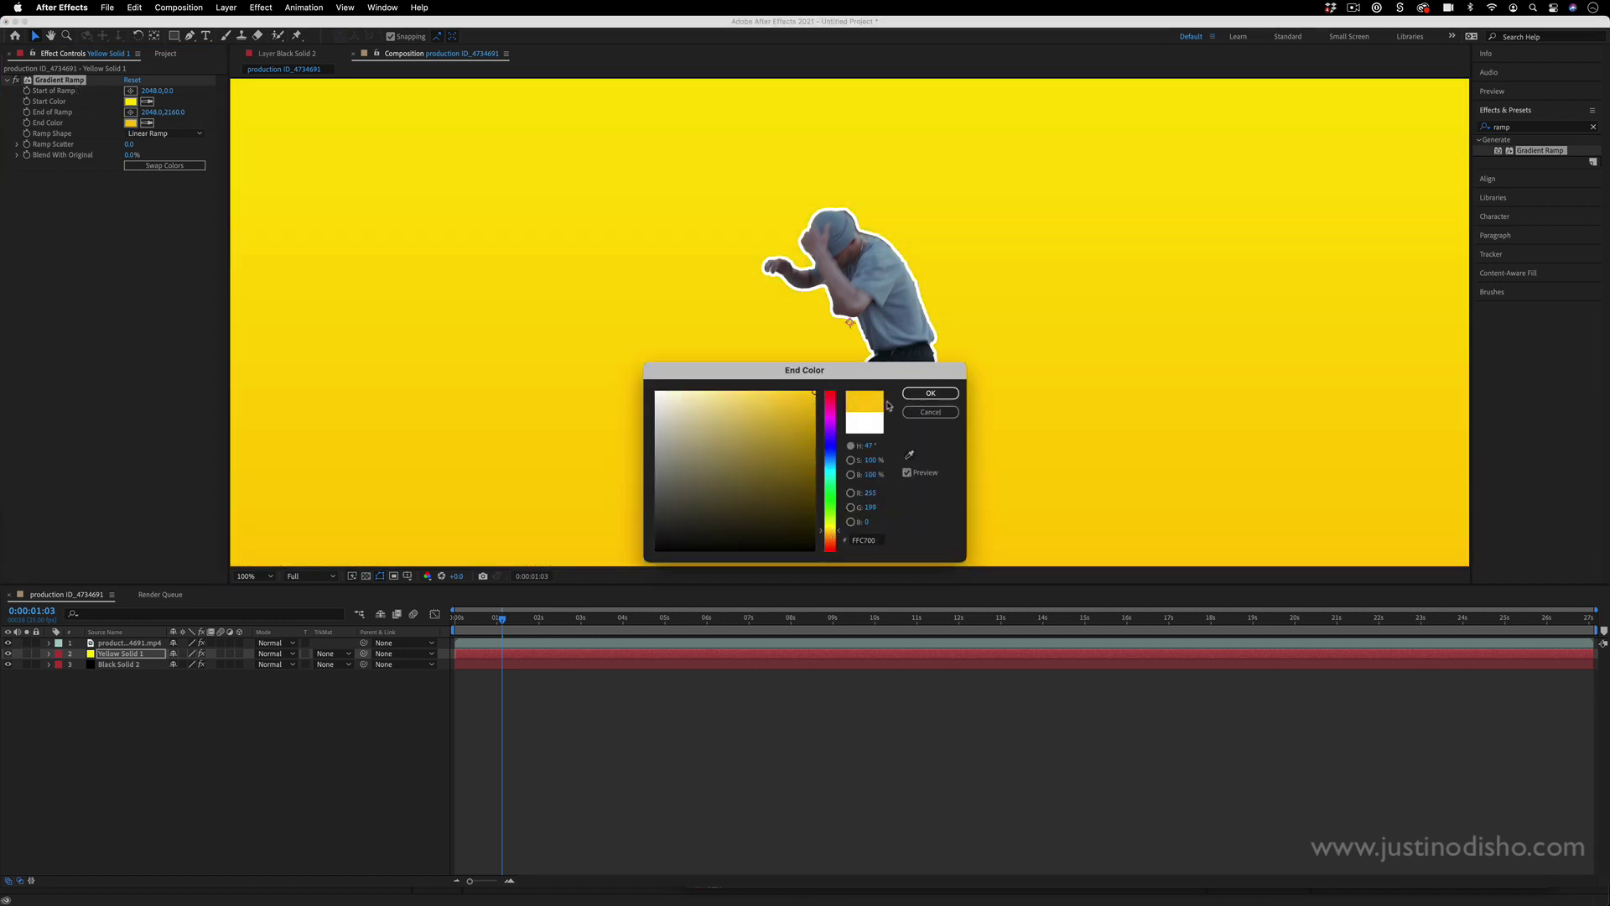
drag(819, 404, 753, 406)
click(930, 393)
Step: Zoom the viewer out to 50% and scale the dancer footage layer up to about 149%
key(comma)
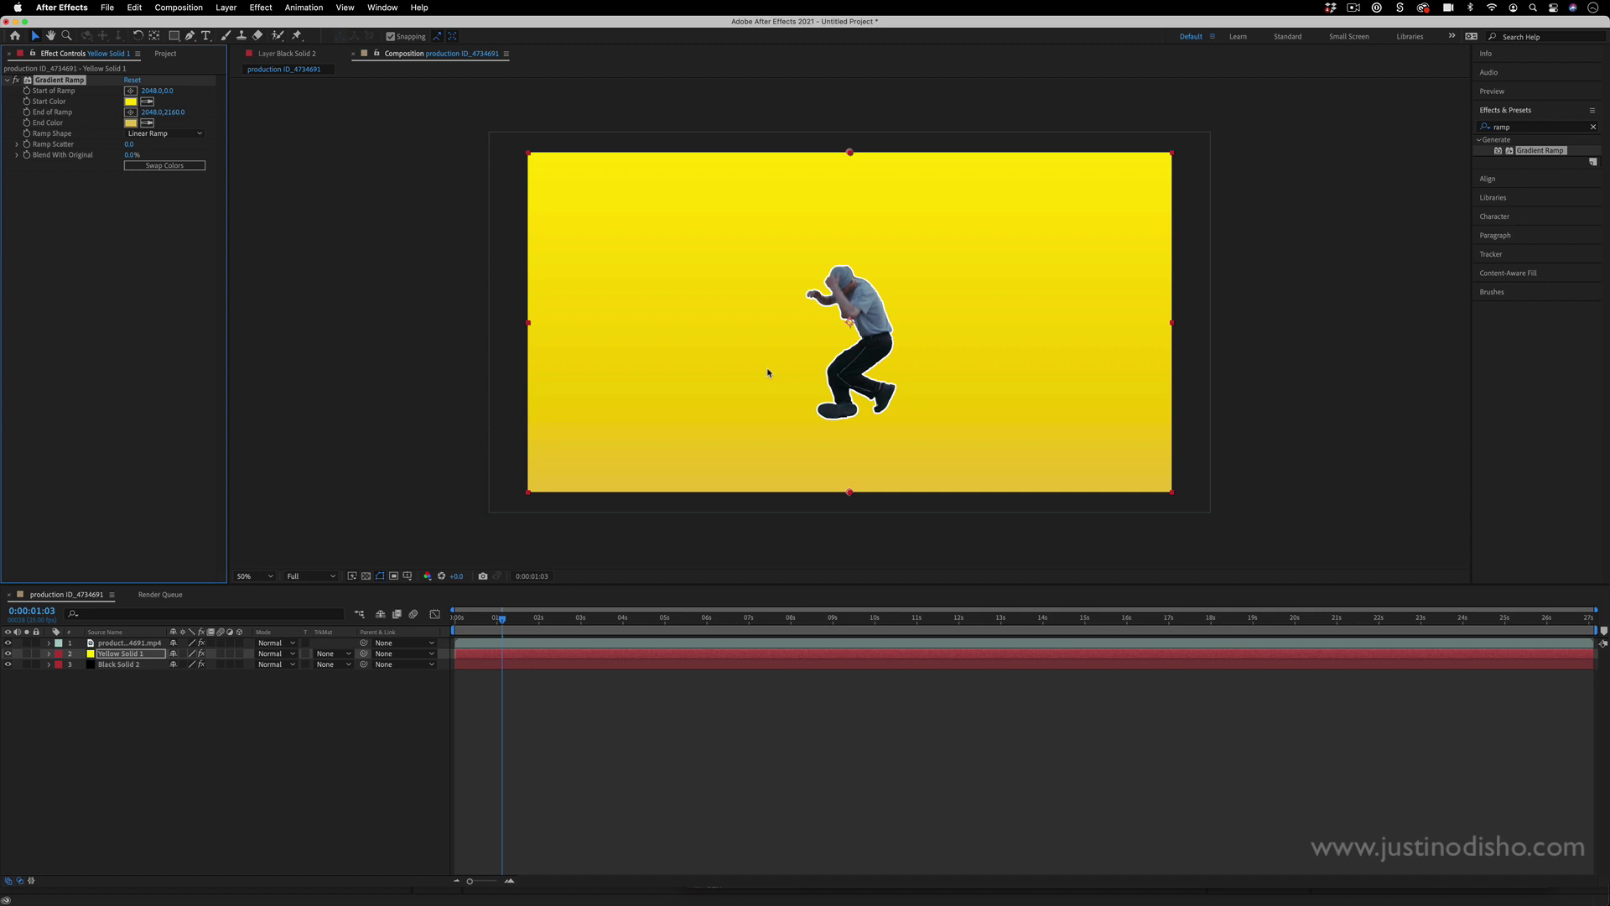
click(125, 644)
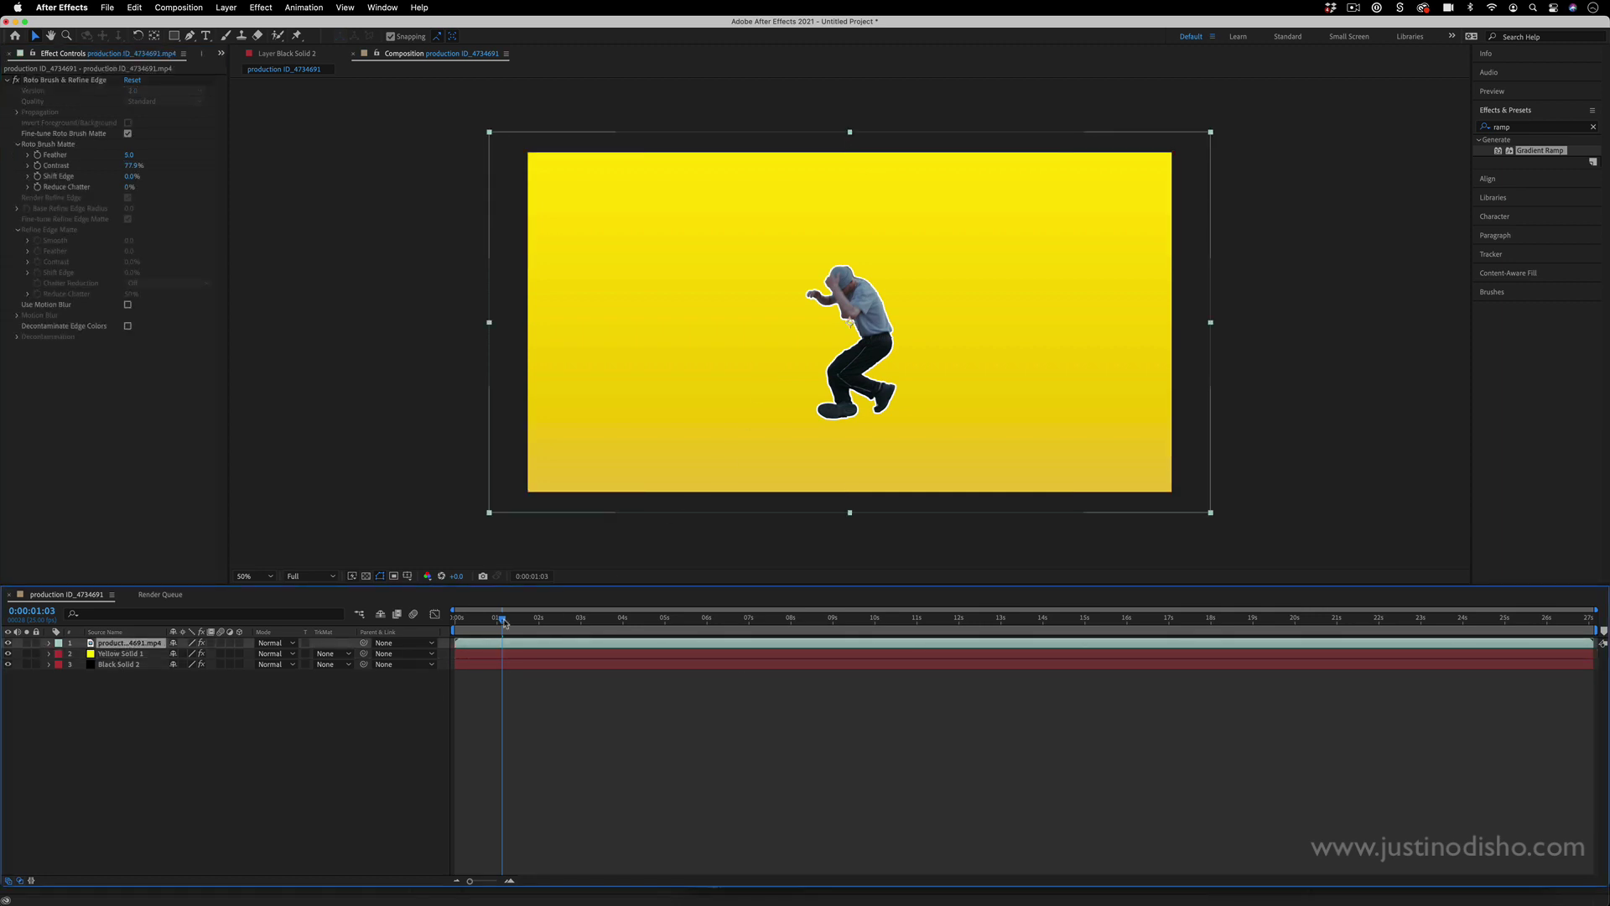
drag(504, 622, 521, 620)
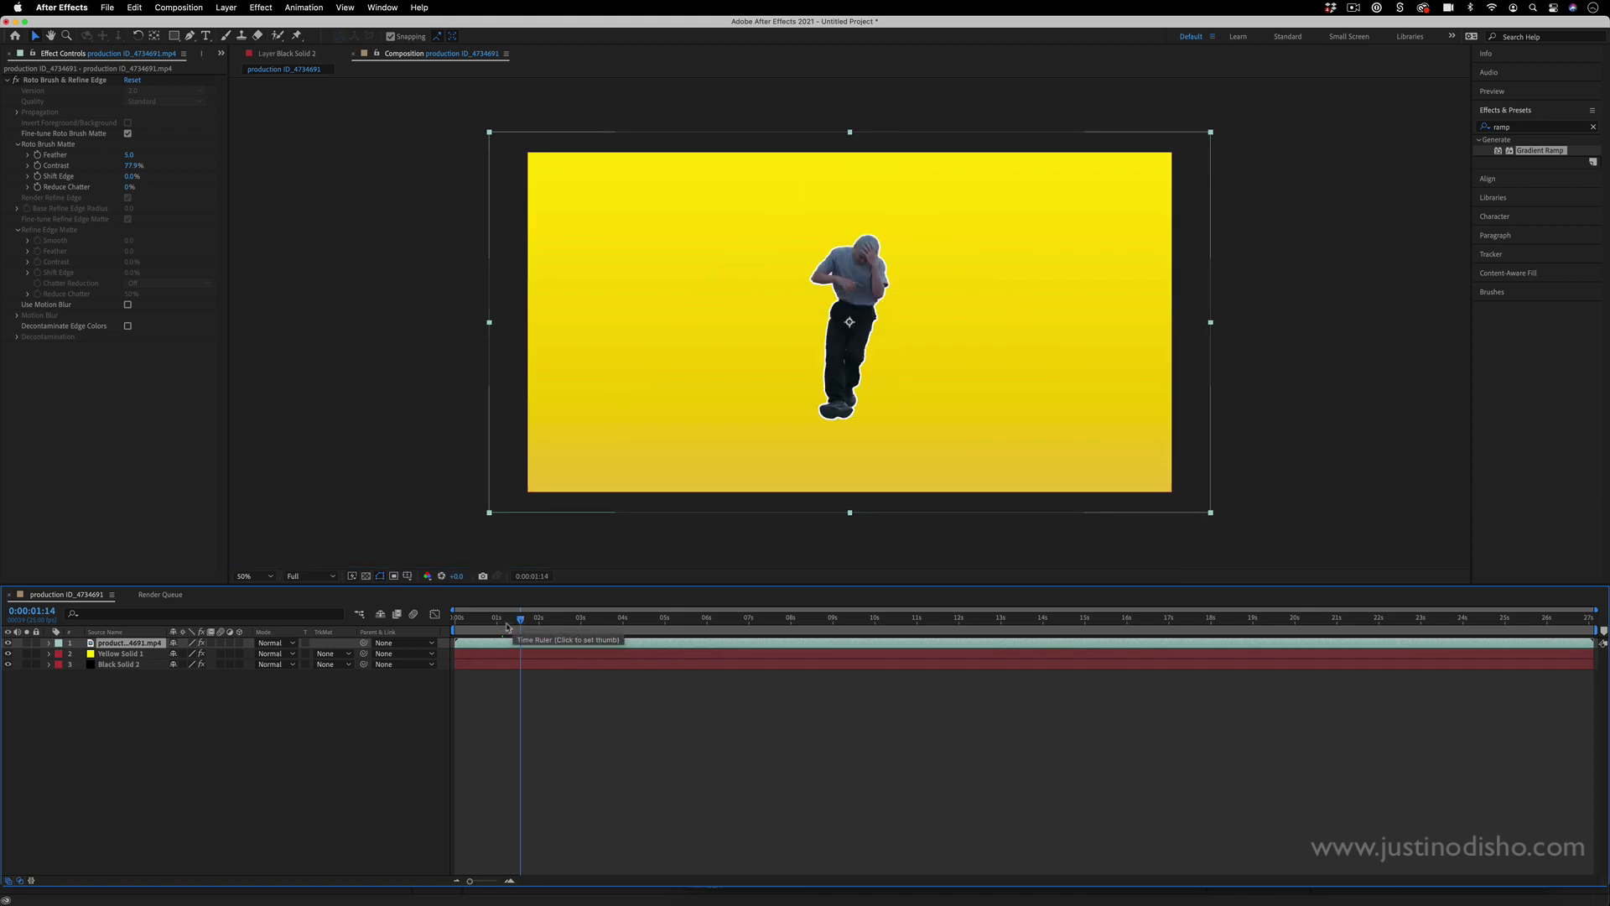
click(48, 643)
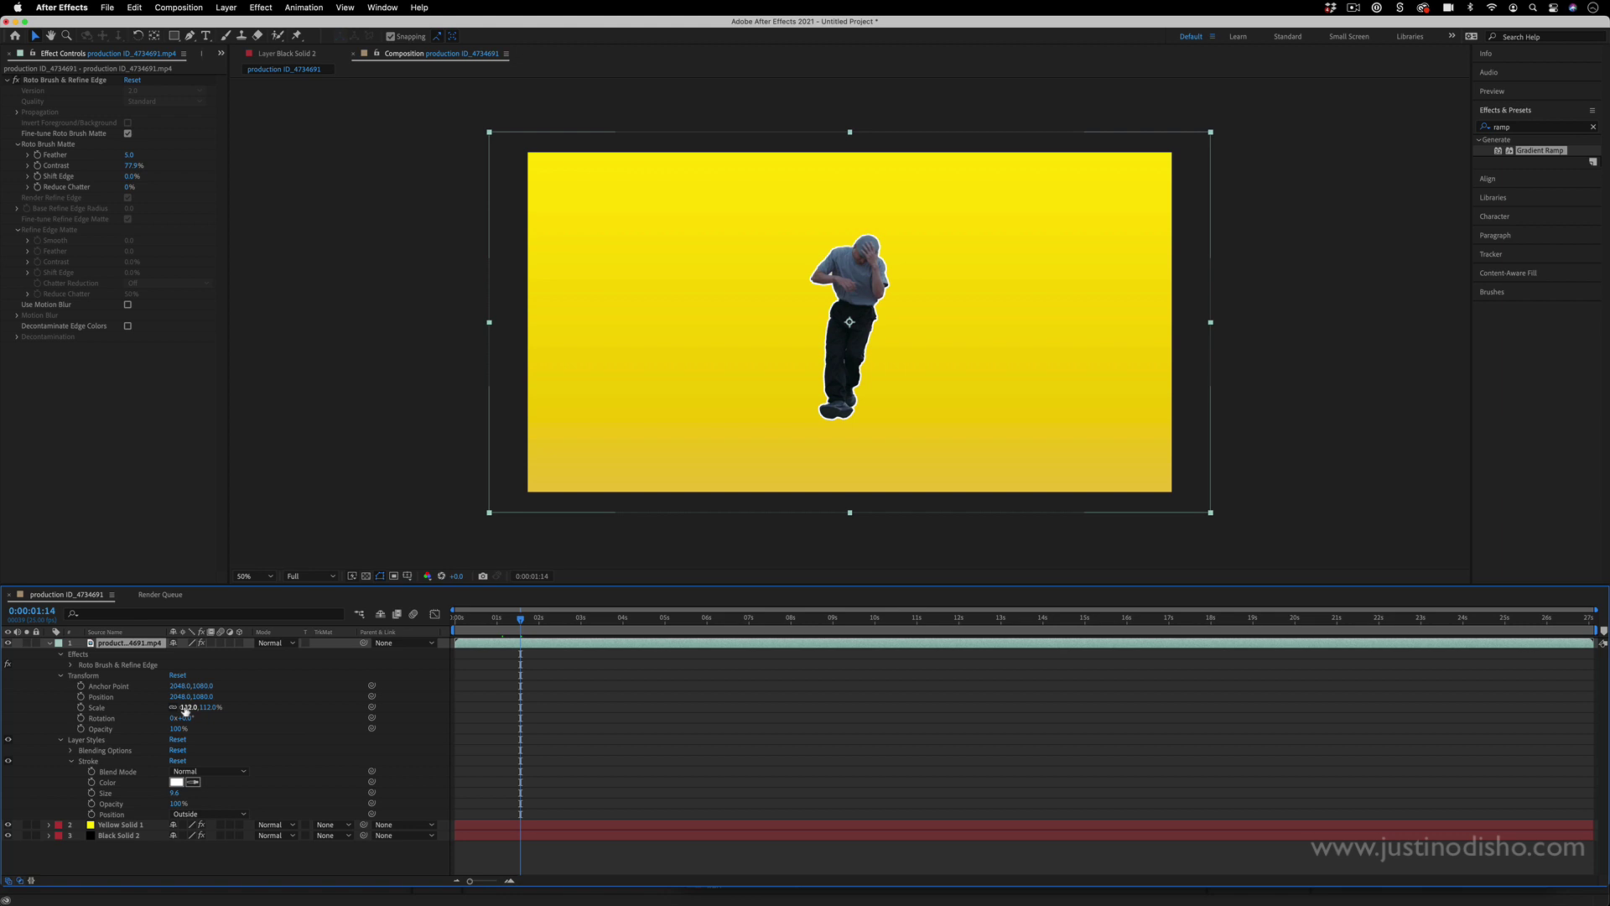
mouse_move(185, 710)
mouse_down()
mouse_move(230, 710)
mouse_move(193, 710)
mouse_move(214, 710)
mouse_up()
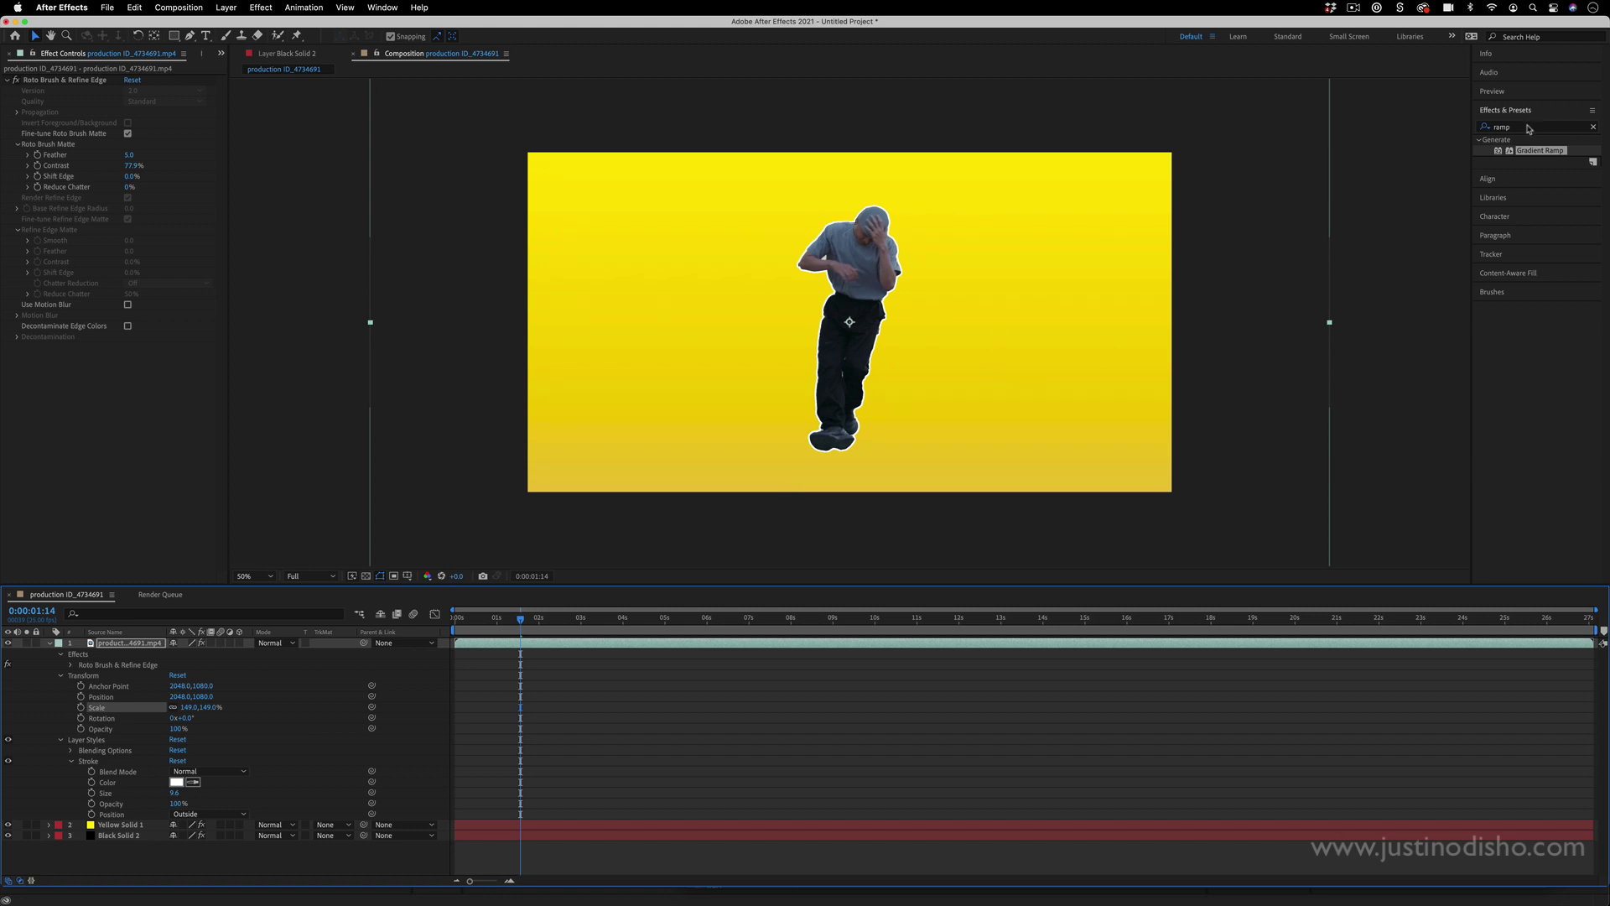
Step: Apply the Black & White effect to the mp4 dancer layer and preview from frame 0
click(1563, 125)
key(BackSpace)
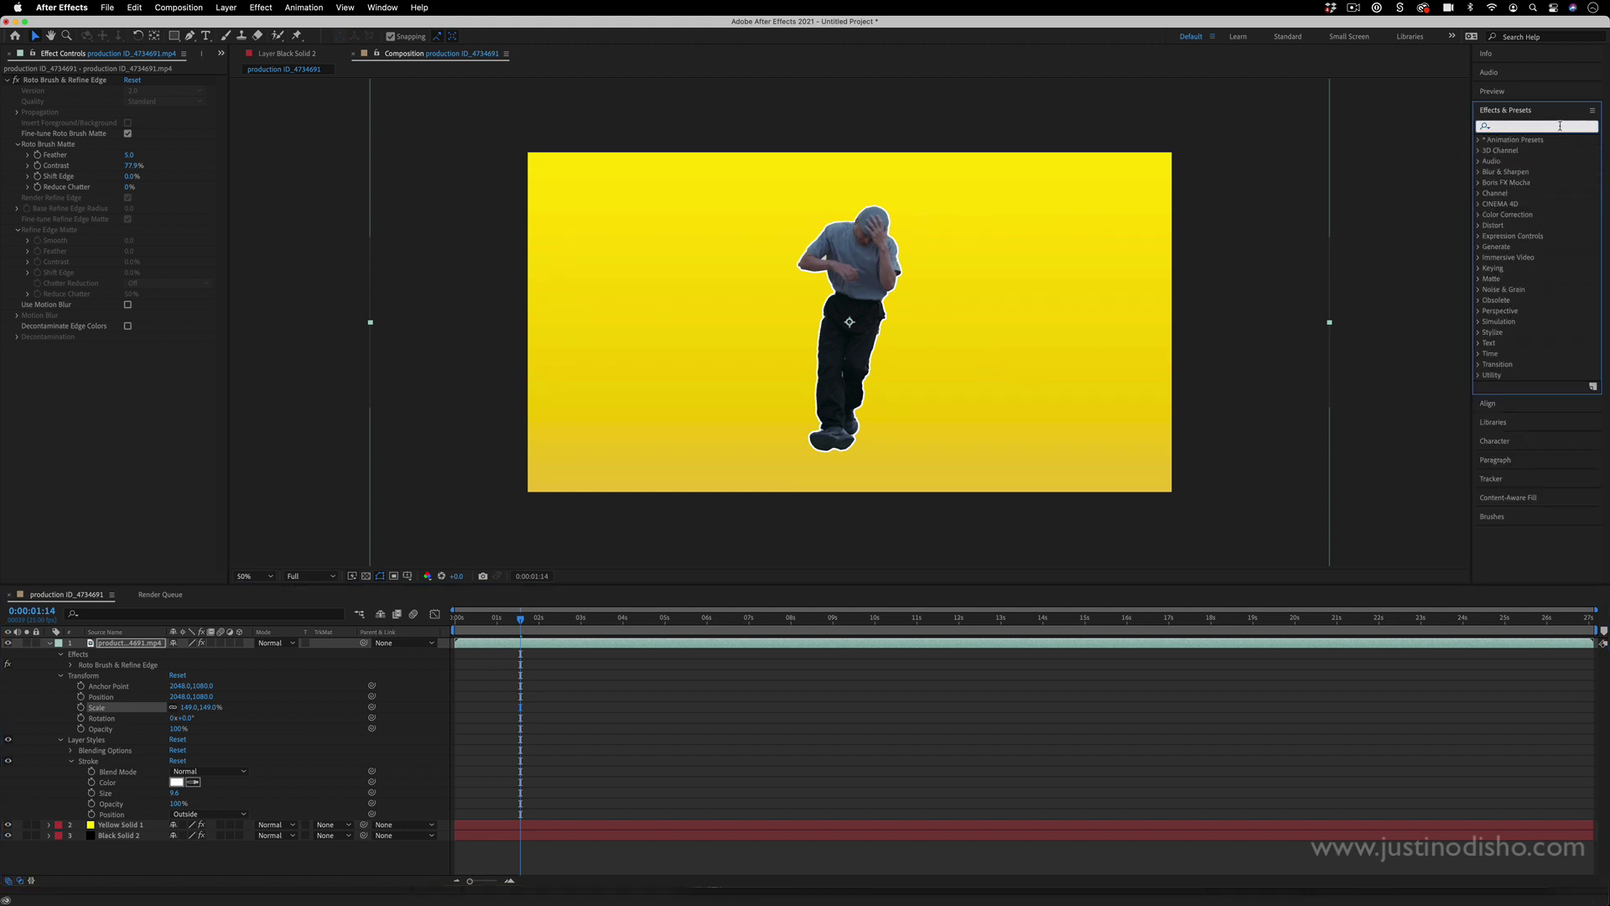
text(black)
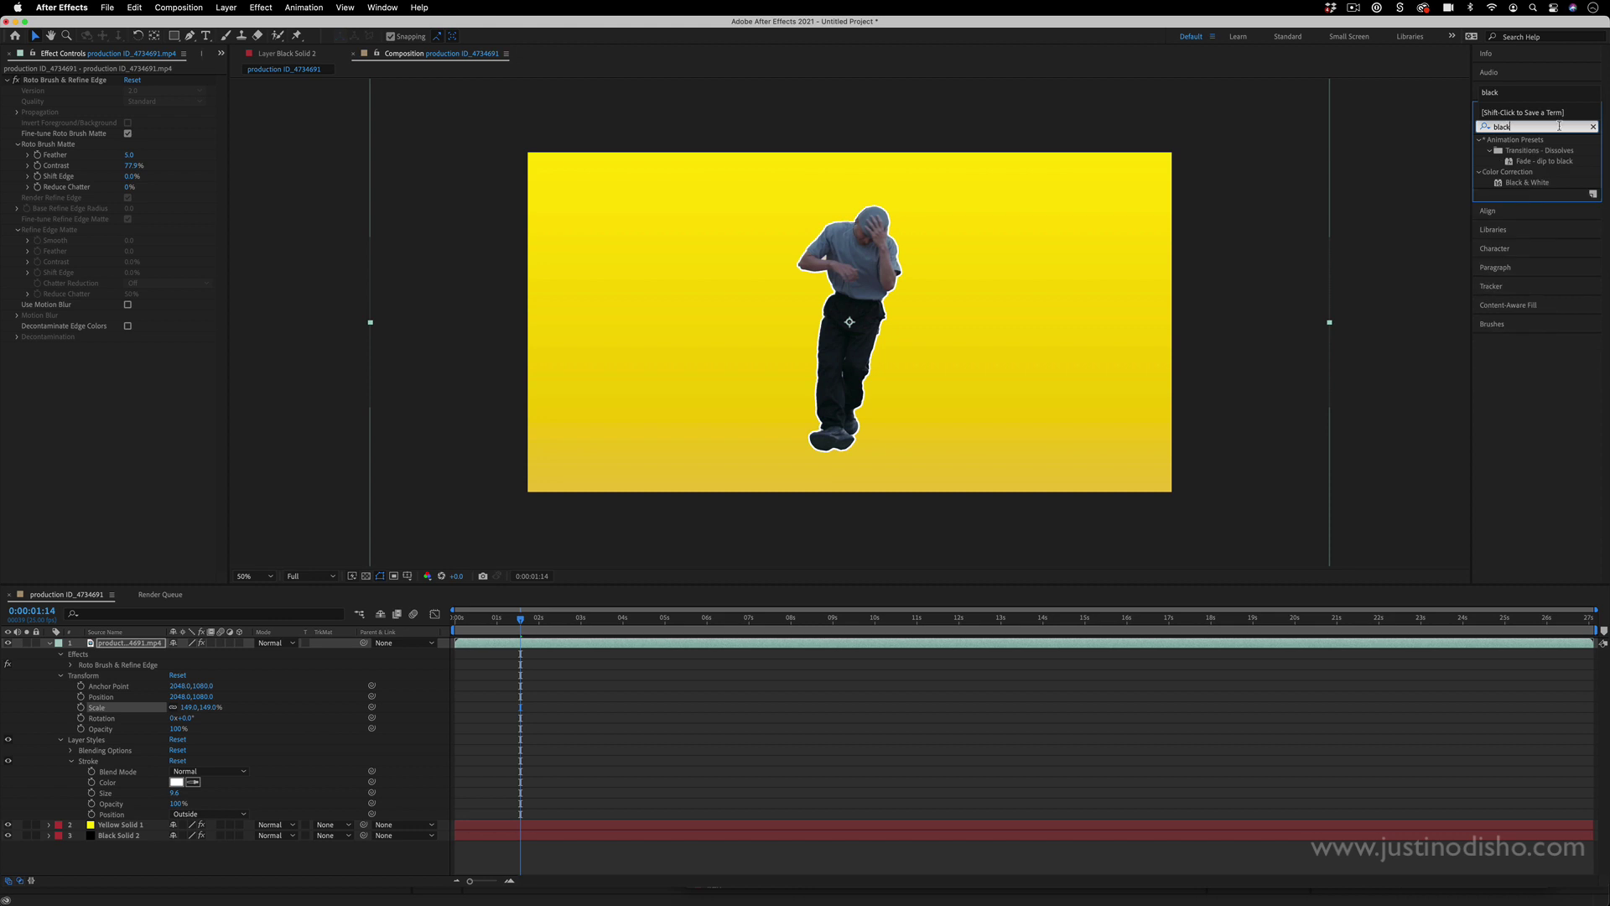
drag(1540, 182, 134, 643)
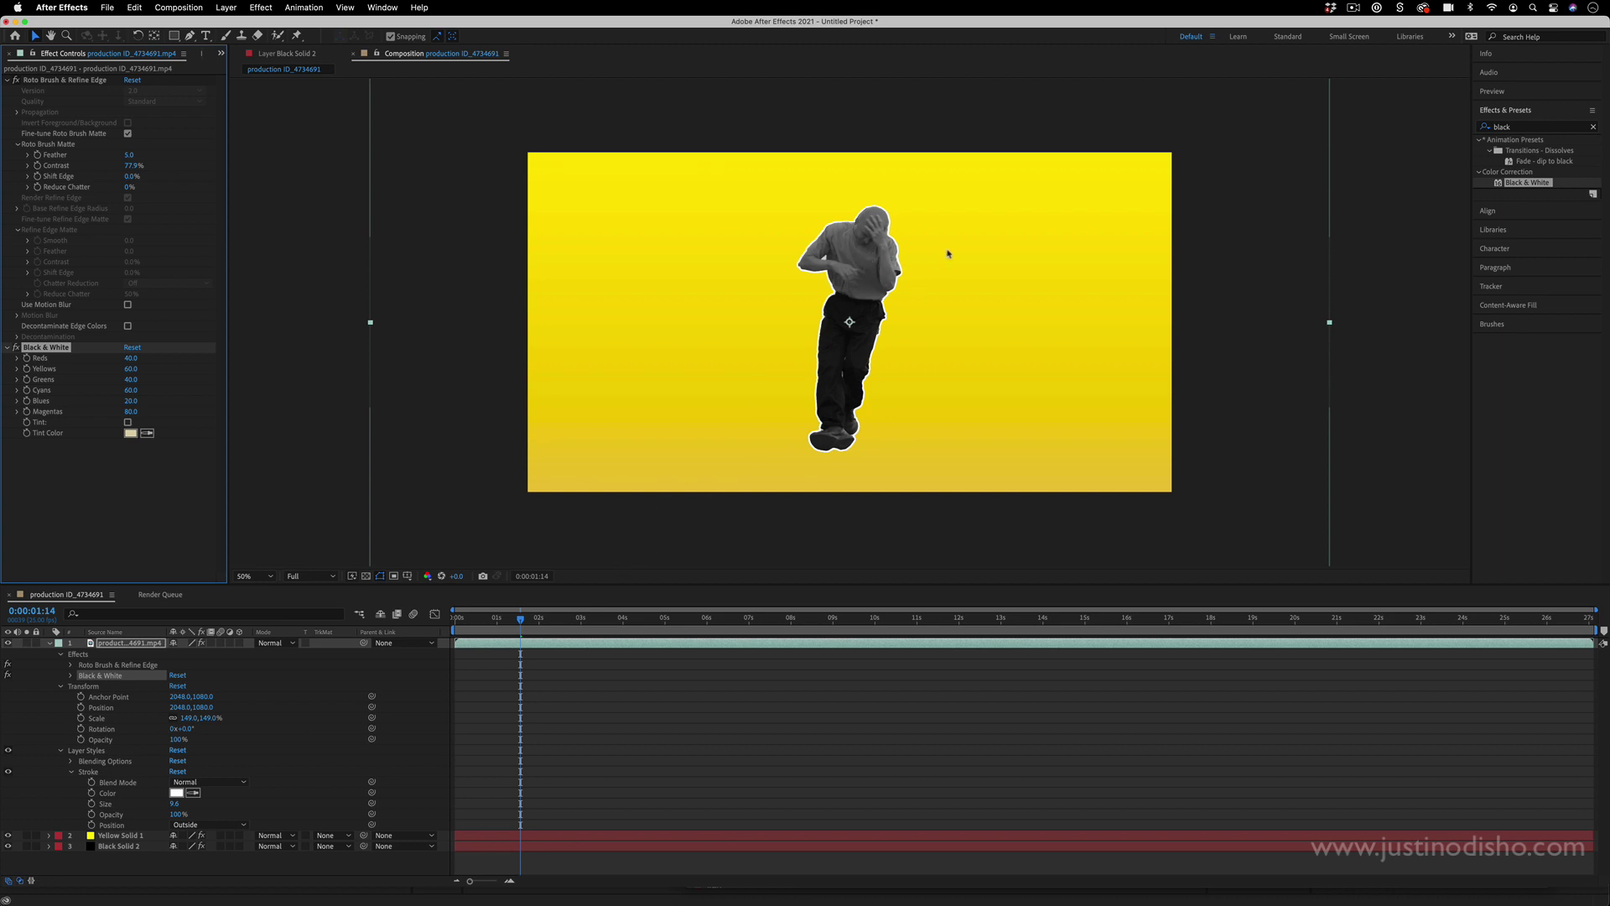
drag(520, 618, 424, 621)
key(space)
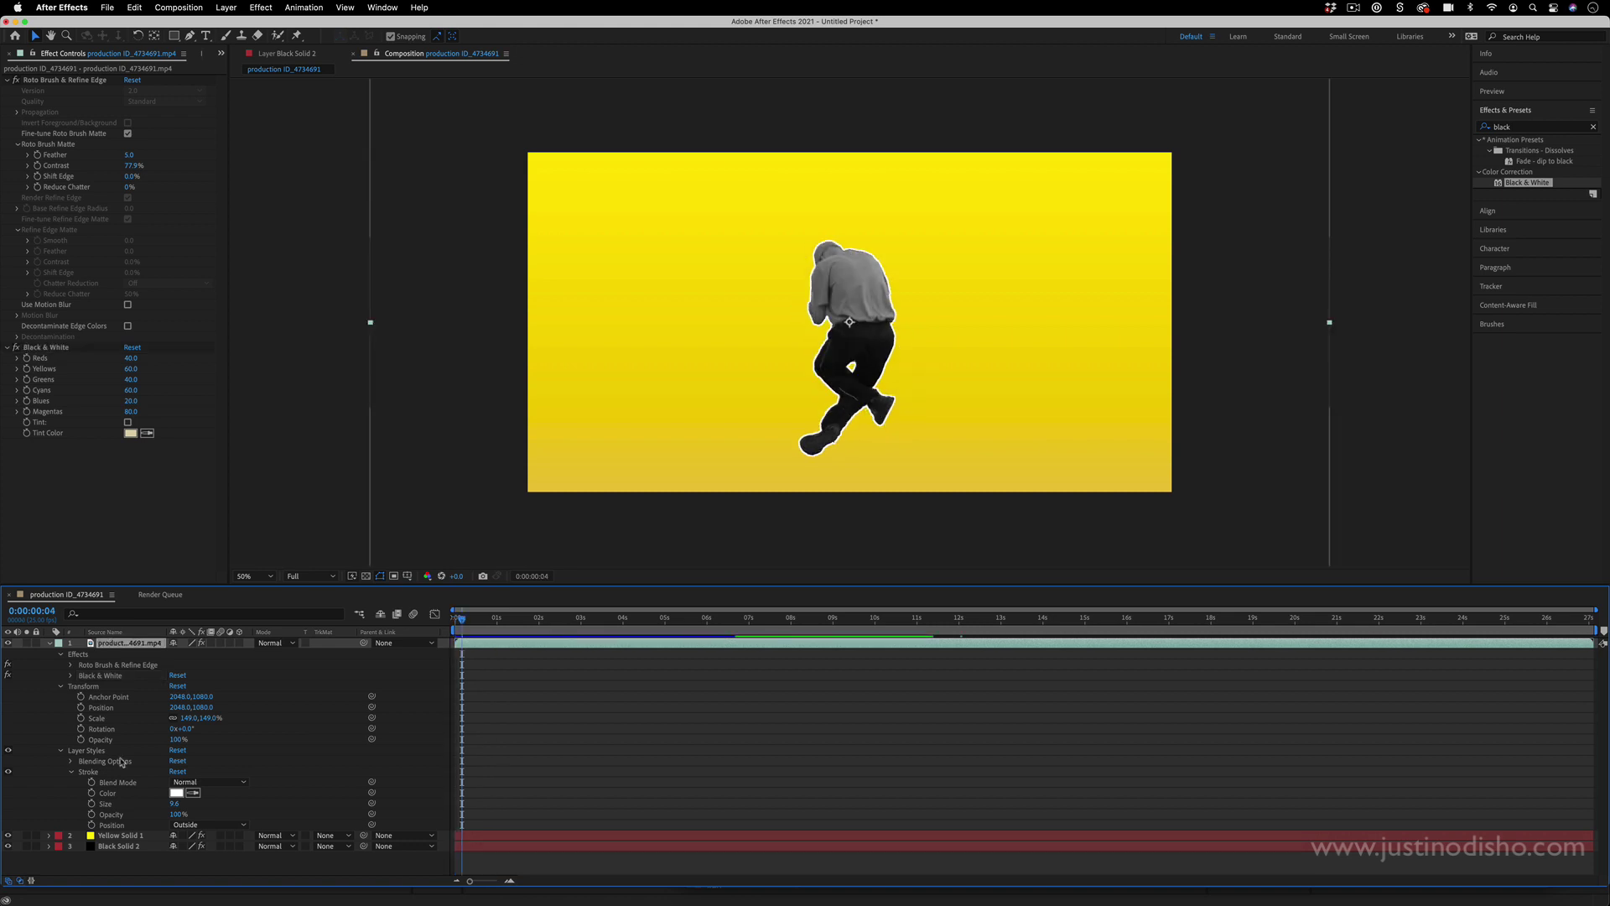
Step: Add a Color Overlay layer style to the mp4 dancer layer
right_click(139, 645)
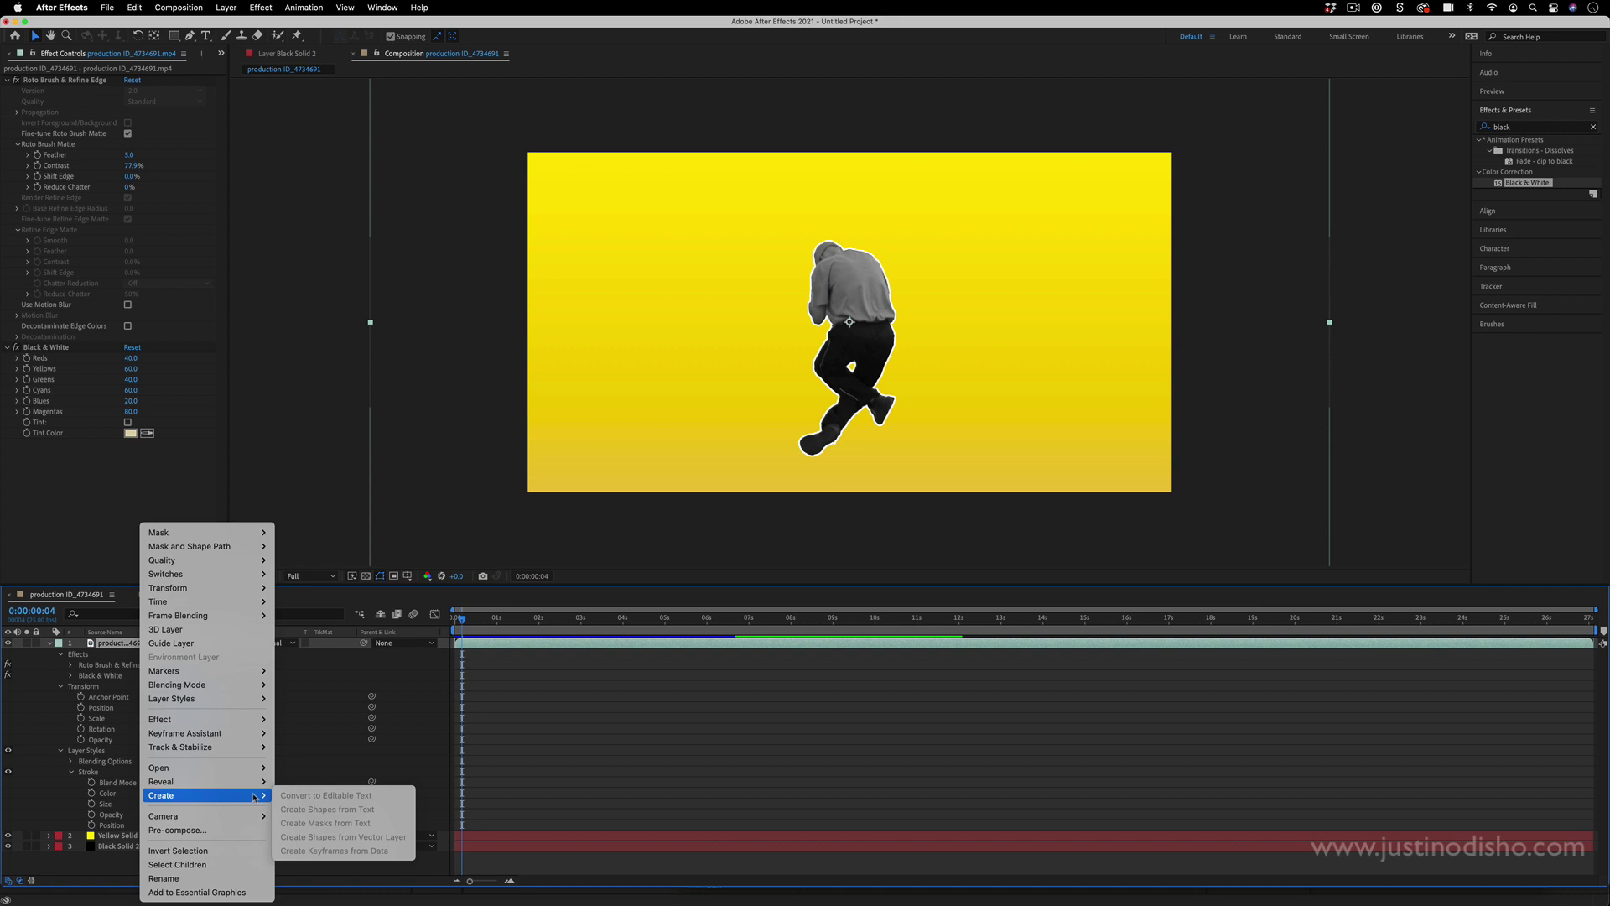
mouse_move(244, 699)
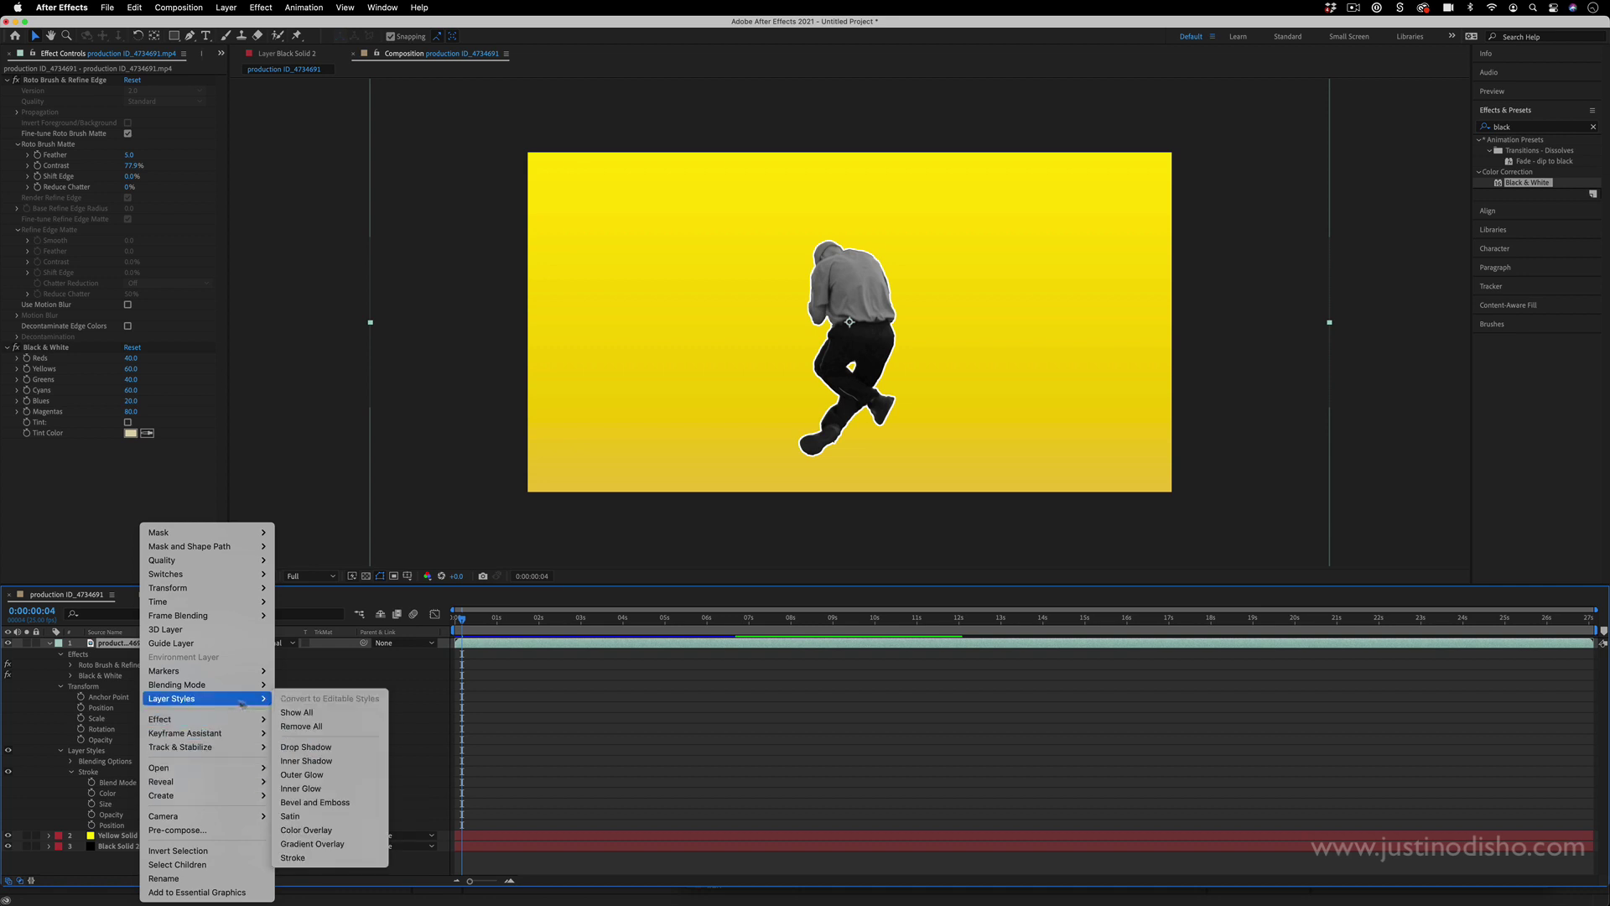
click(332, 834)
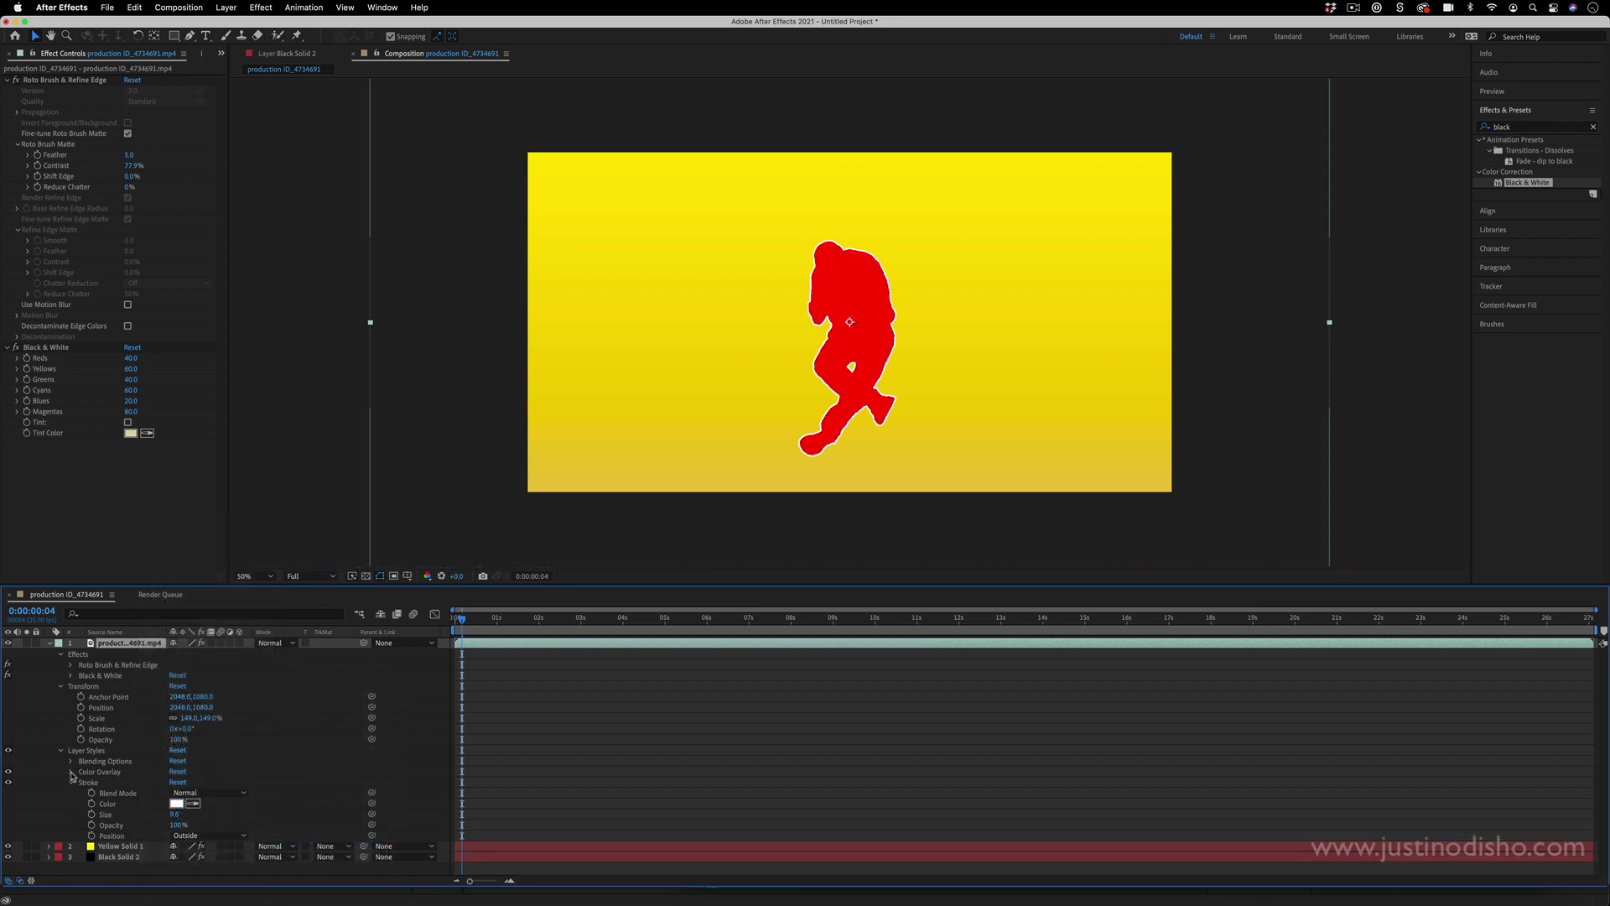
Step: Set the Color Overlay colour to blue and opacity to 54%, then preview
click(71, 772)
click(176, 792)
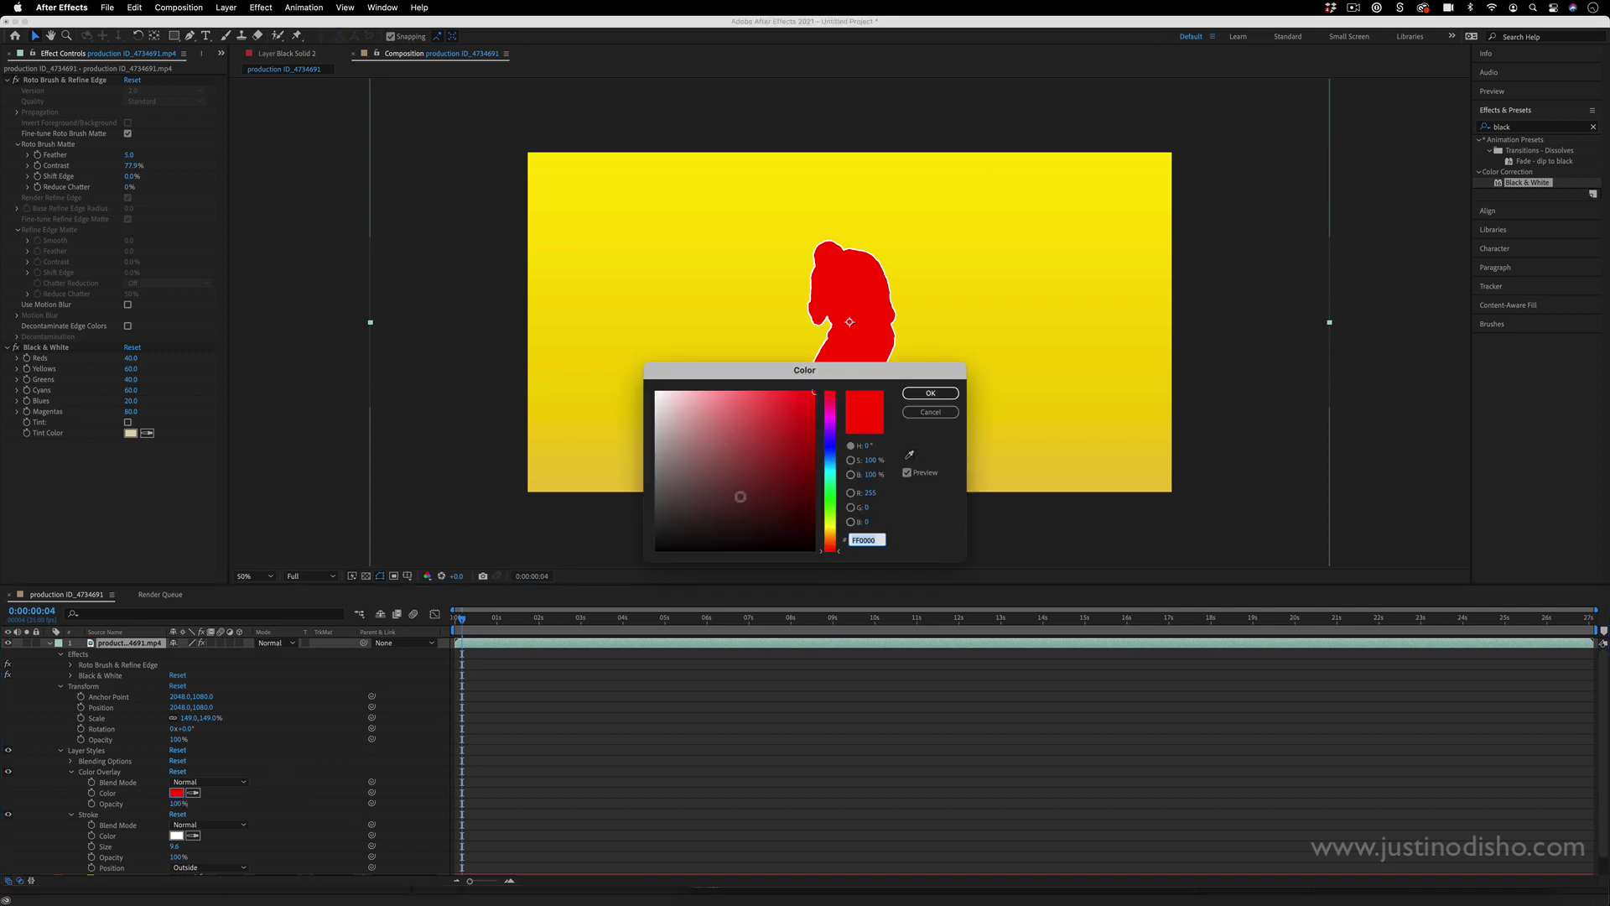
drag(791, 479, 751, 551)
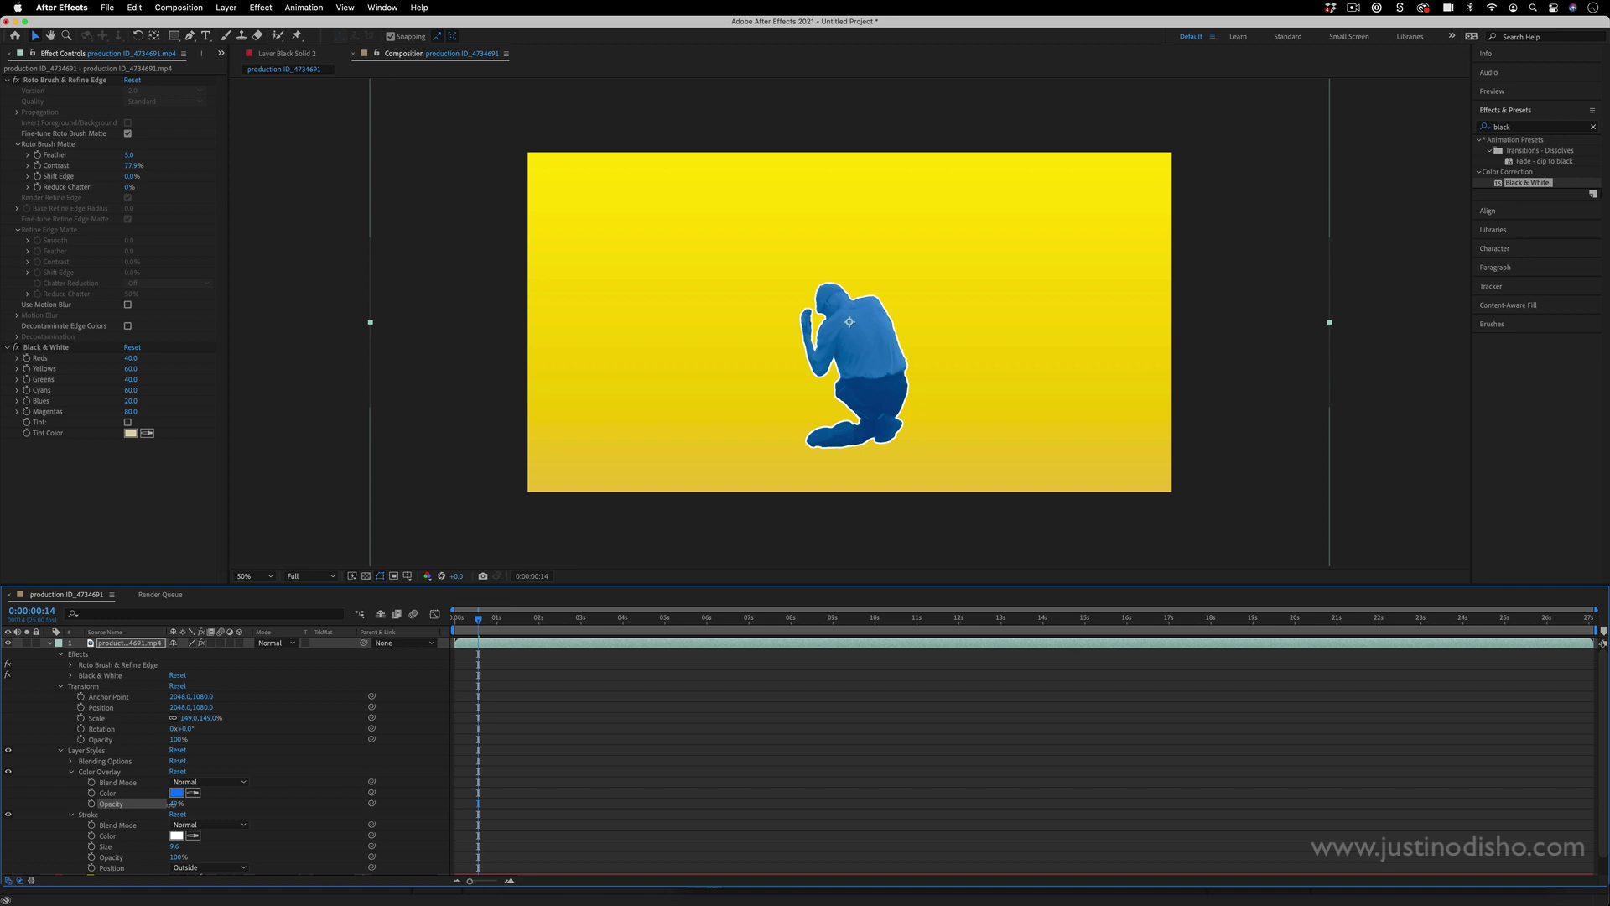
drag(173, 804, 186, 804)
key(space)
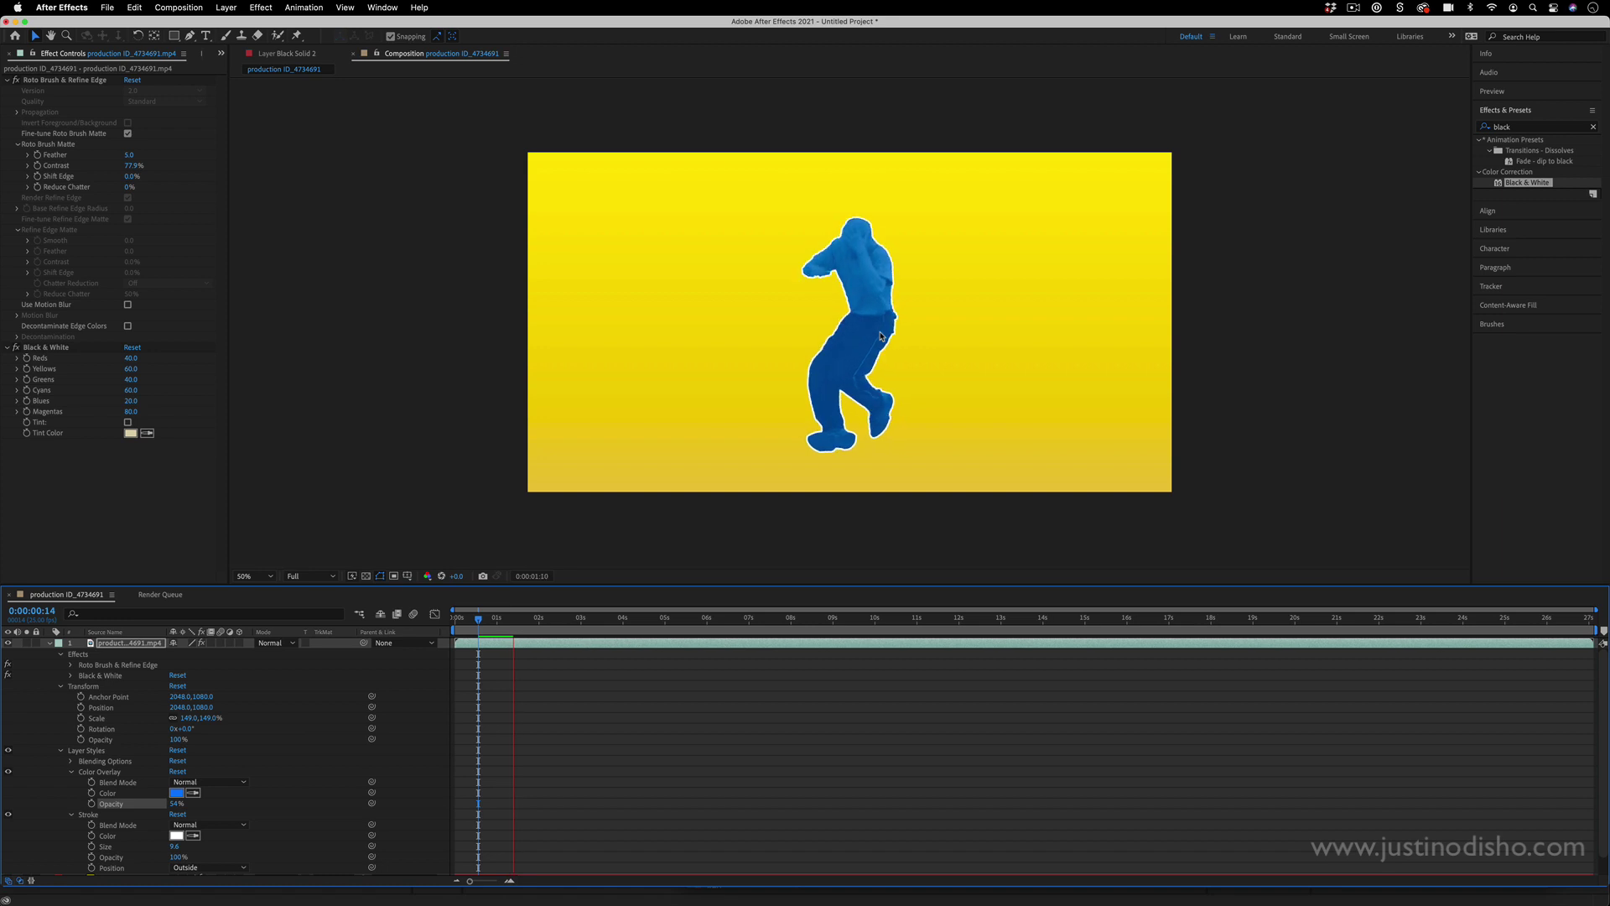
Step: Delete the Color Overlay layer style from the dancer layer
key(Delete)
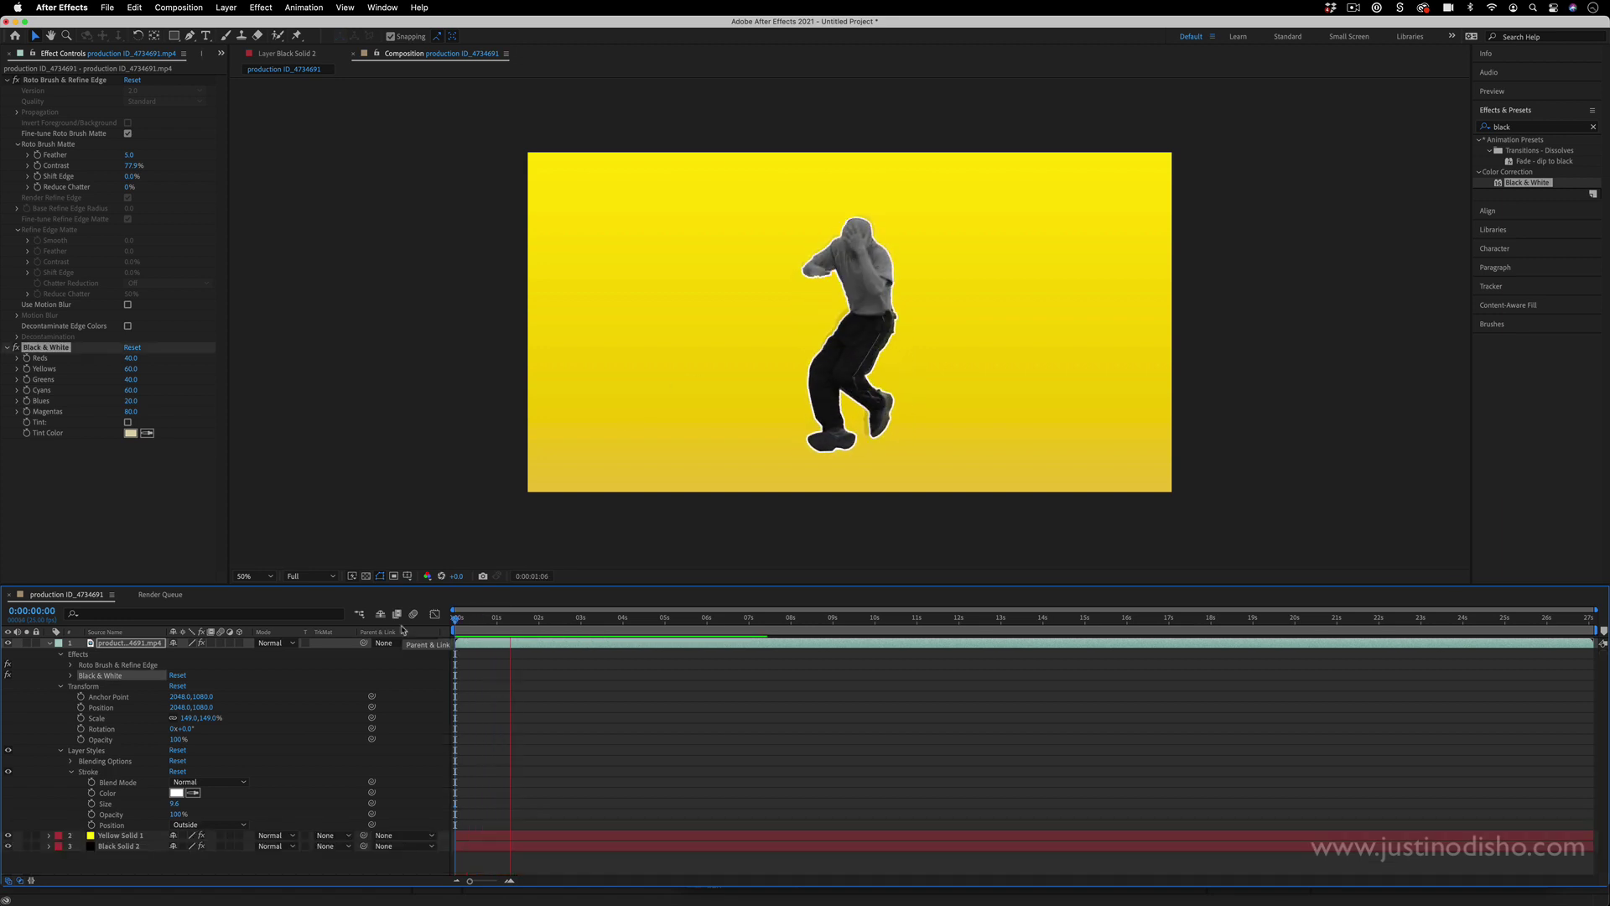